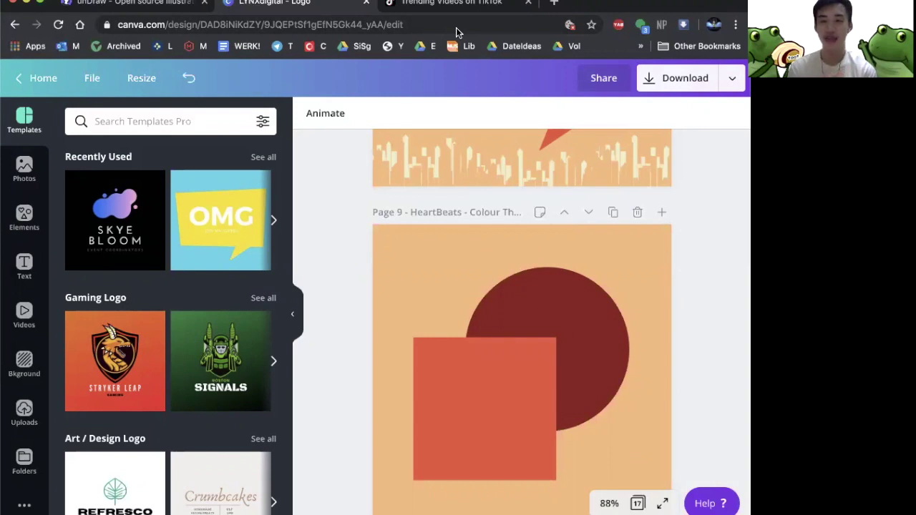
- Compare the HeartBeats podcast logo with the circle-and-square colour theme on page 9 below it
left_click(427, 278)
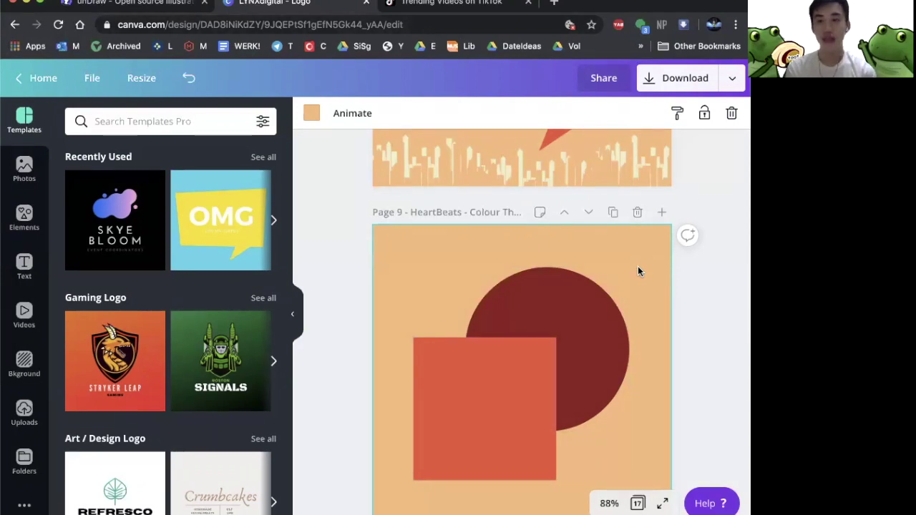
scroll(637, 267, "up", 5)
scroll(638, 266, "down", 1)
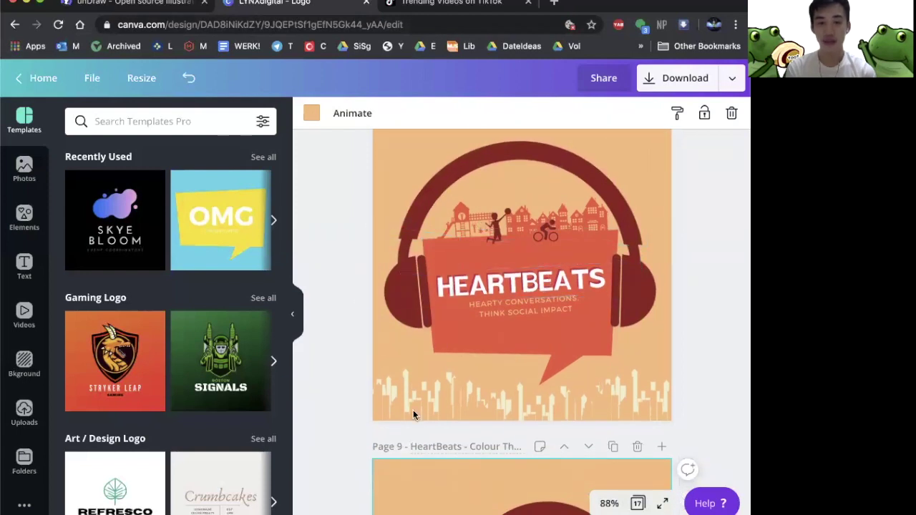
left_click_drag(478, 382, 481, 380)
scroll(626, 353, "down", 1)
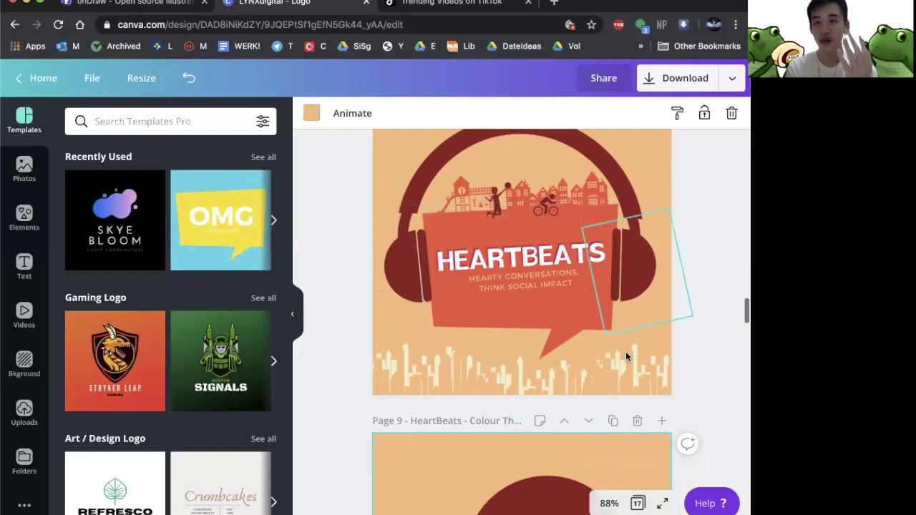
scroll(680, 384, "up", 1)
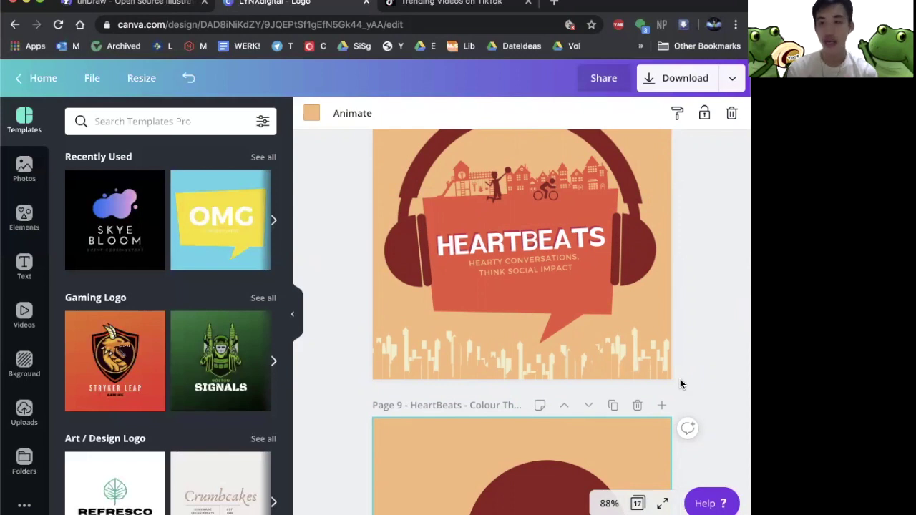
scroll(680, 384, "down", 5)
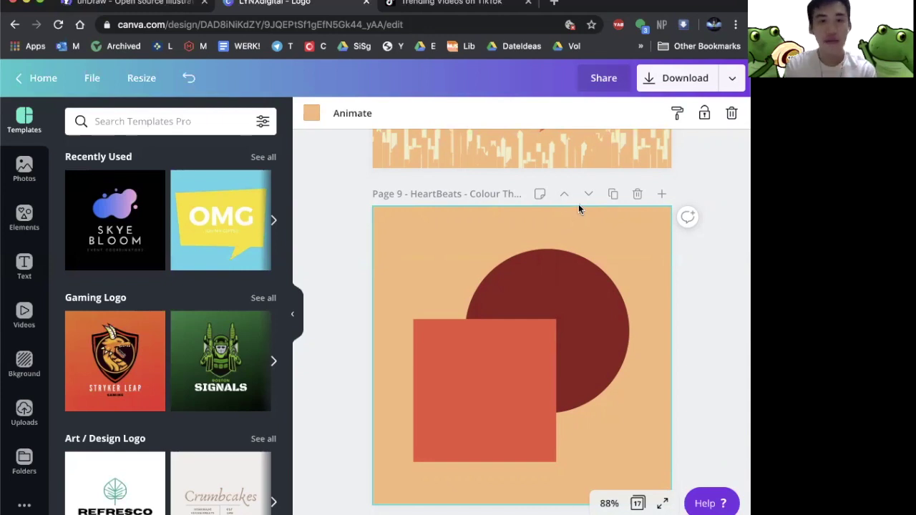
- Switch to TikTok's trending page and enlarge it to examine the colours of the TikTok logo
left_click(466, 5)
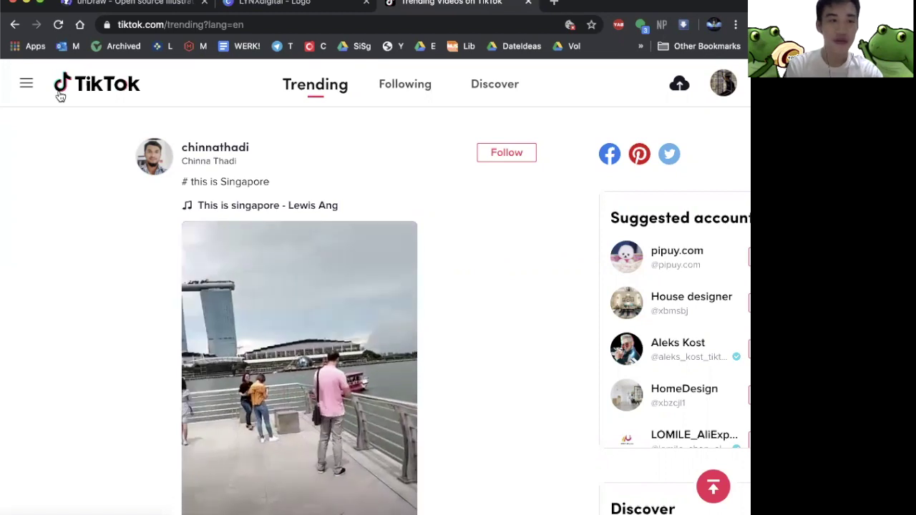
key("super+plus")
key("super+equal")
key("super+equal")
key("super+equal")
key("super+equal")
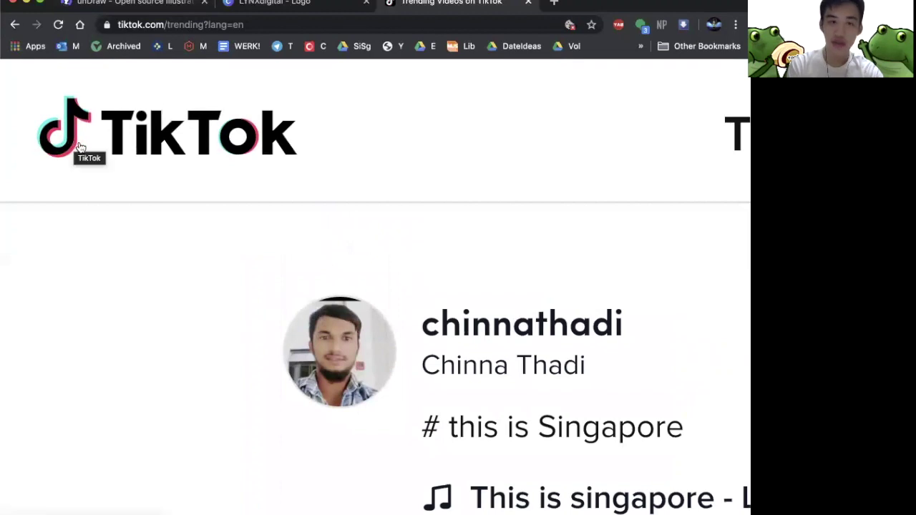
scroll(75, 154, "down", 5)
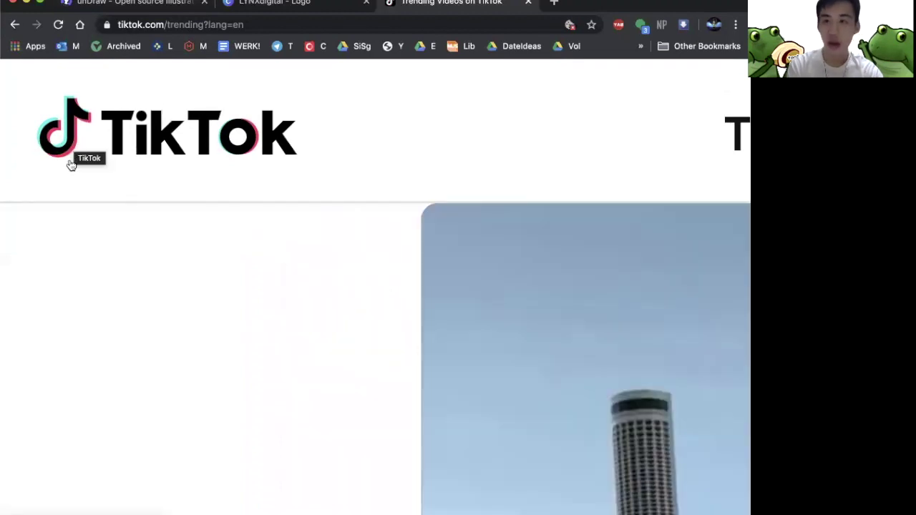
scroll(317, 117, "down", 10)
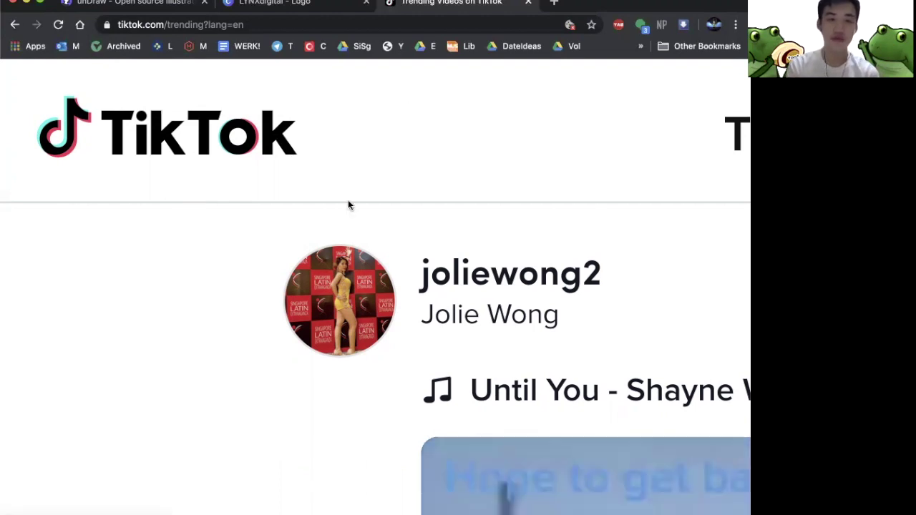
- Restore the TikTok page to its normal zoom and skim the trending feed, ending back at its first post
key("super+0")
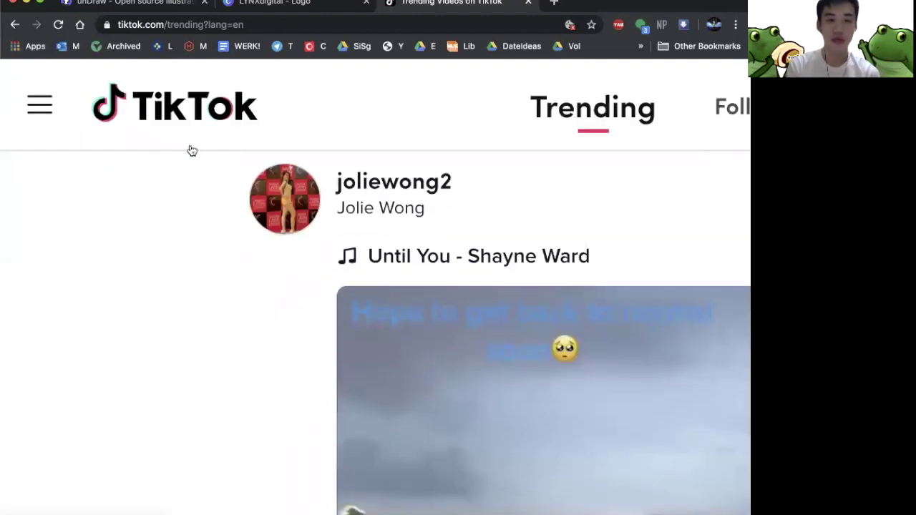
scroll(221, 147, "down", 6)
scroll(316, 58, "down", 3)
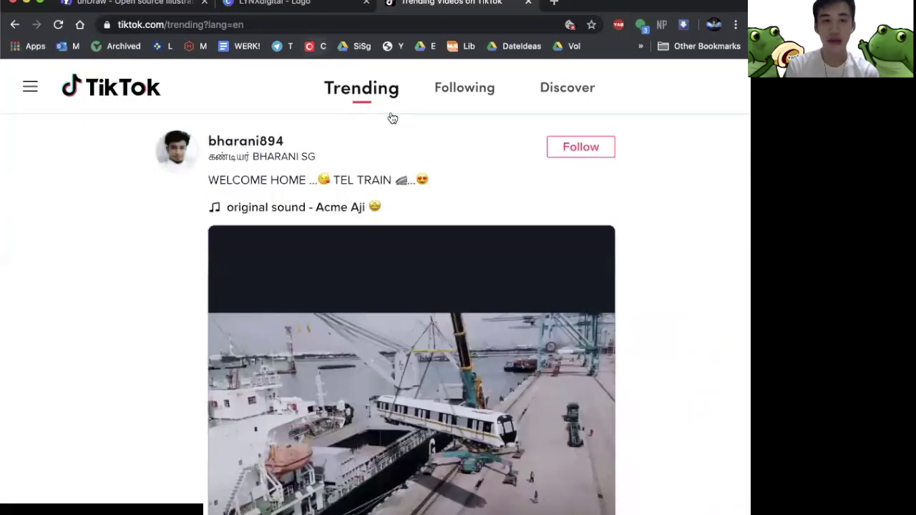
key("super+minus")
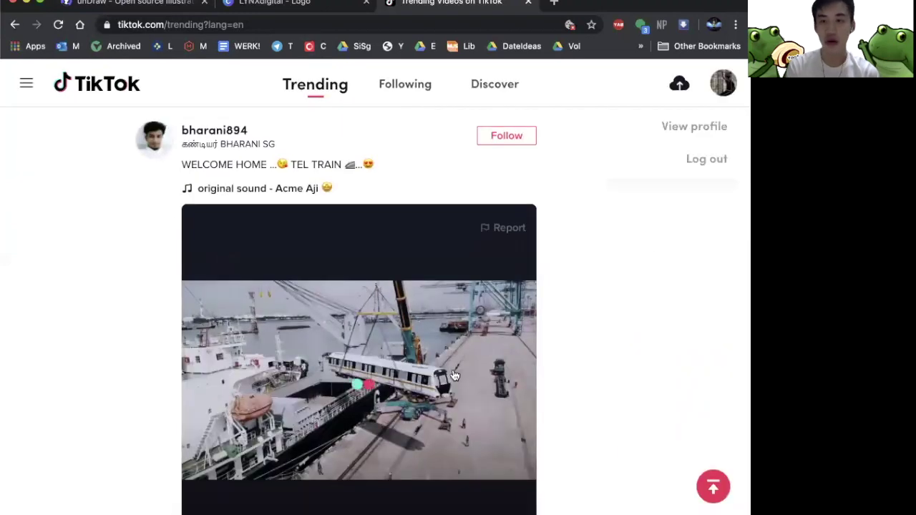
scroll(454, 376, "down", 5)
scroll(454, 373, "down", 5)
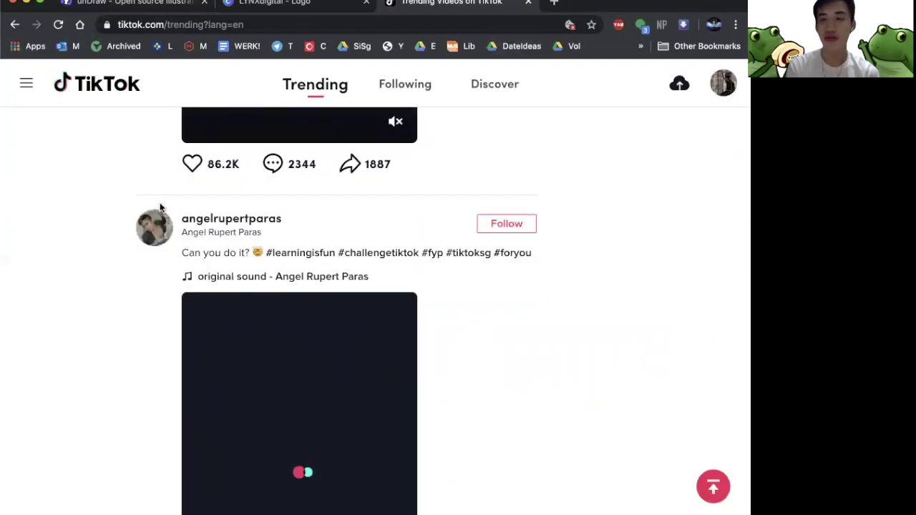
scroll(160, 204, "down", 5)
scroll(160, 204, "up", 15)
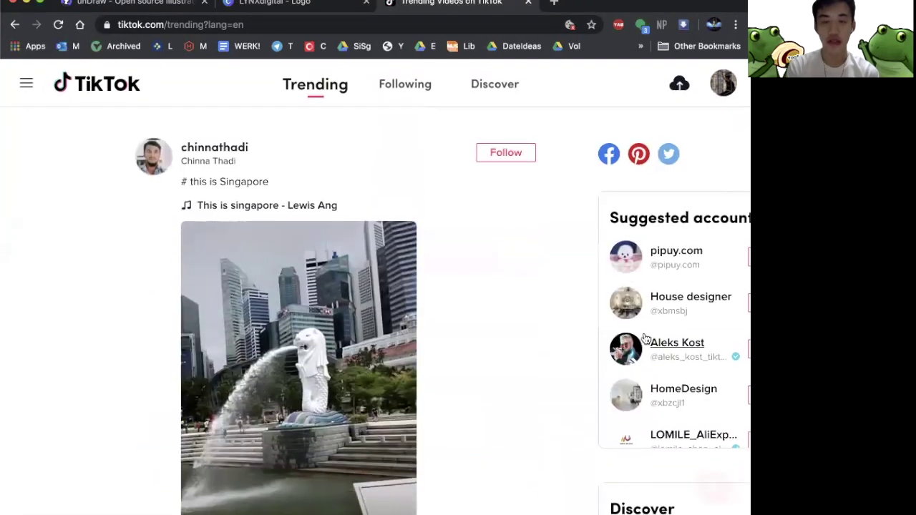
- Browse the trending feed from the first post to the Nas Daily video, examining the page's layout and colours around the videos
scroll(510, 246, "down", 3)
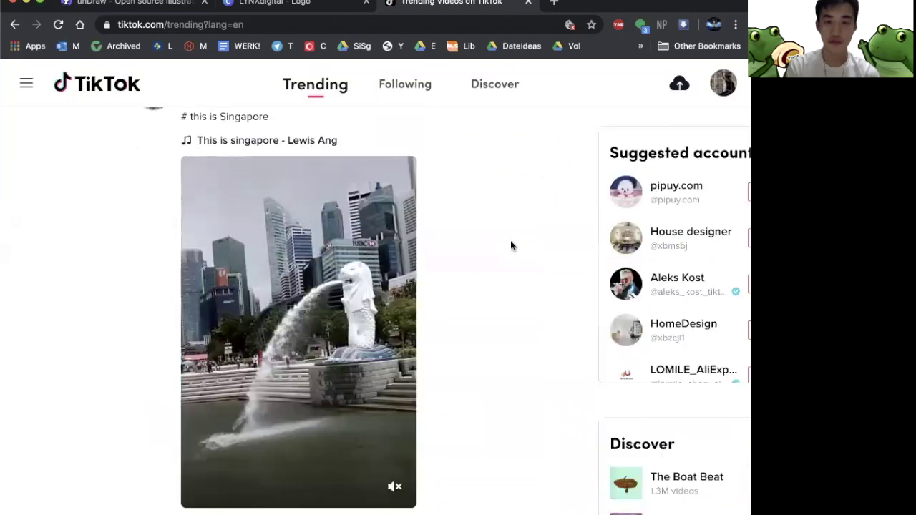
scroll(510, 246, "down", 5)
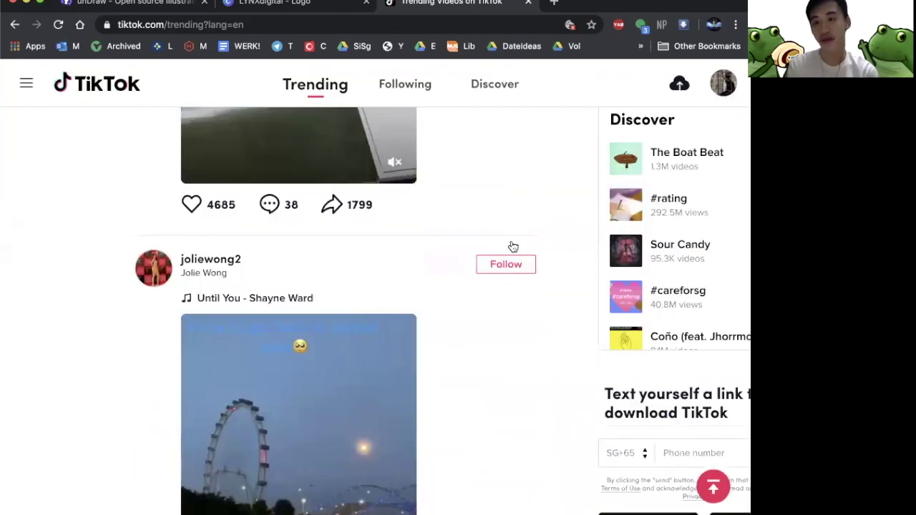
scroll(510, 245, "down", 8)
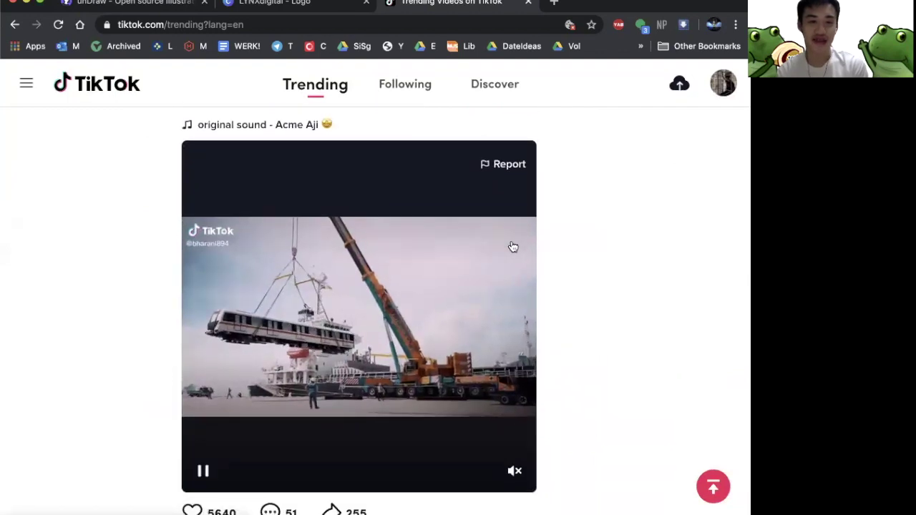
scroll(514, 247, "up", 1)
scroll(512, 246, "down", 7)
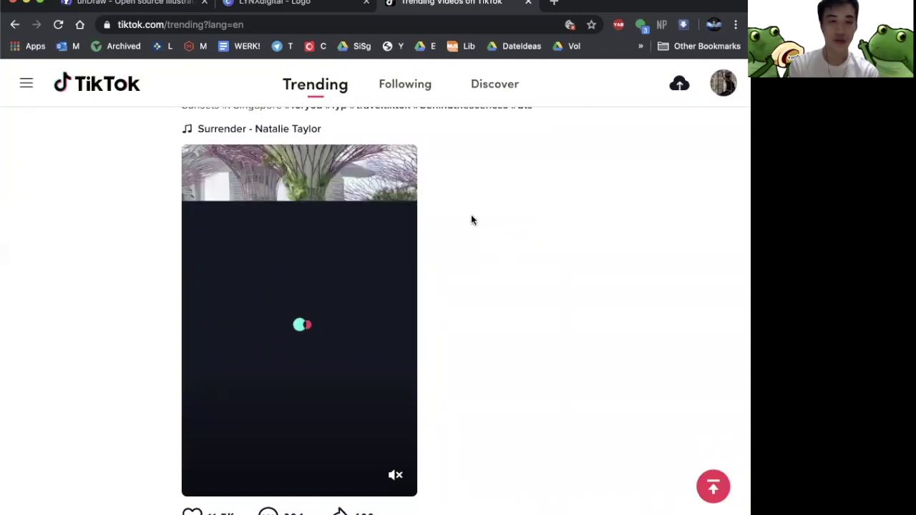
scroll(471, 220, "down", 6)
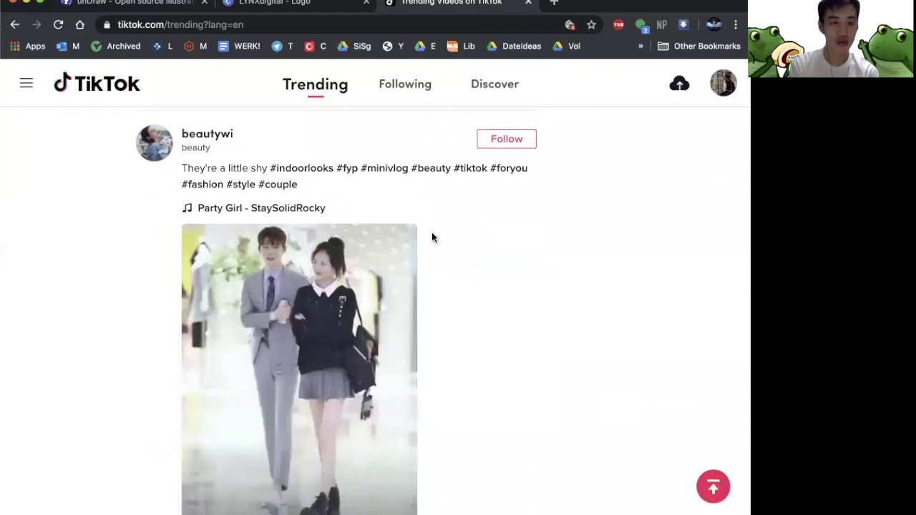
scroll(431, 237, "down", 4)
scroll(431, 235, "down", 3)
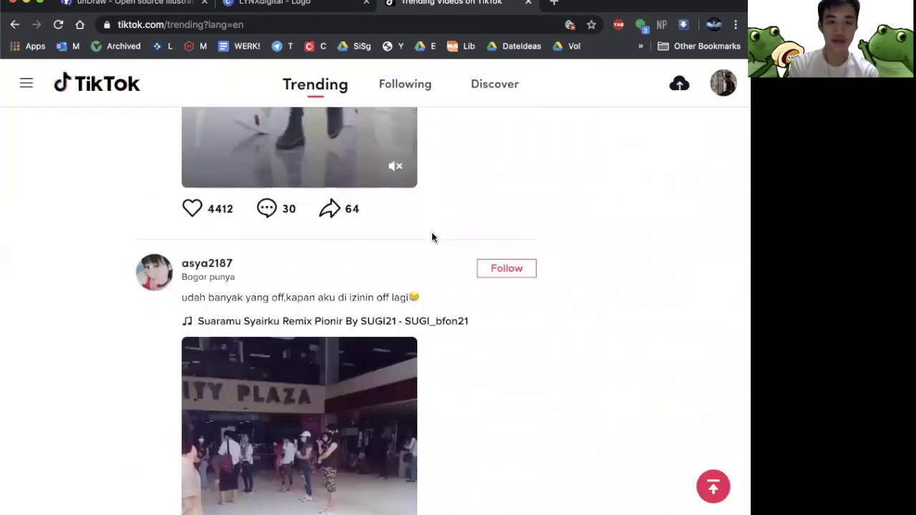
scroll(519, 313, "down", 2)
scroll(501, 315, "down", 1)
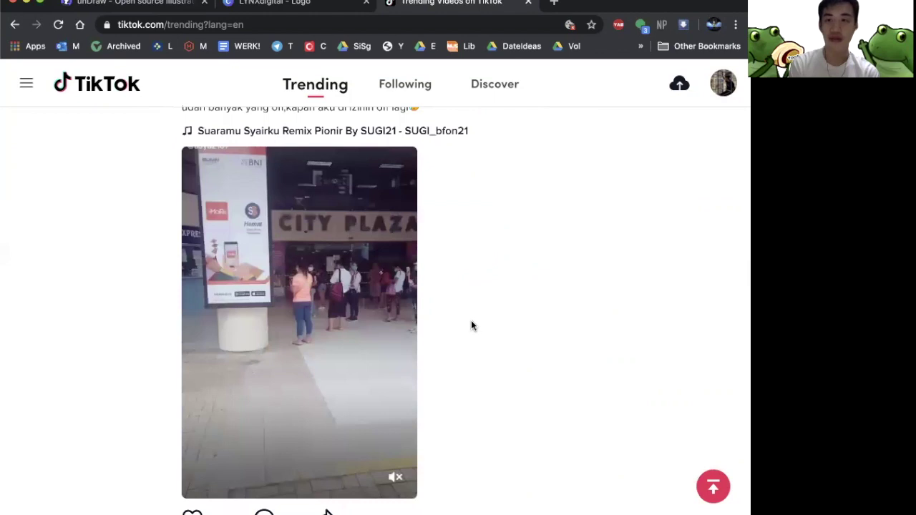
scroll(371, 350, "down", 2)
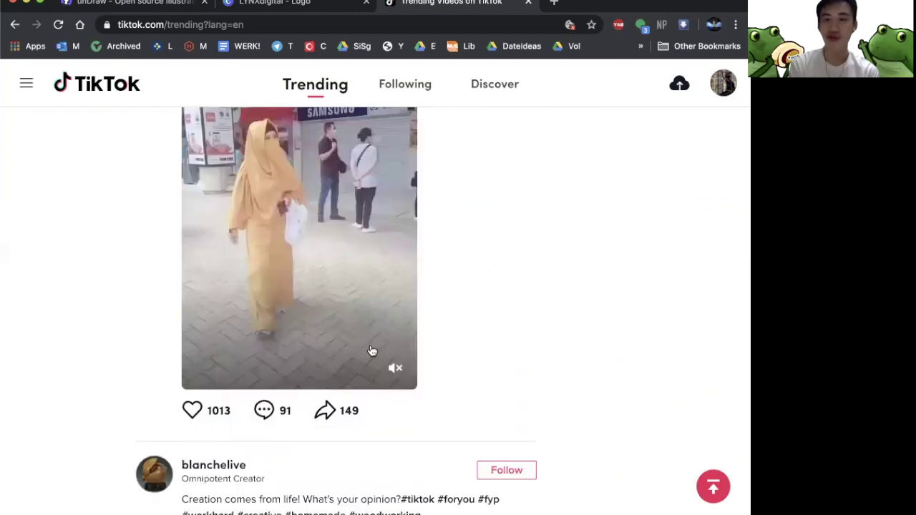
scroll(371, 351, "up", 2)
scroll(372, 350, "down", 1)
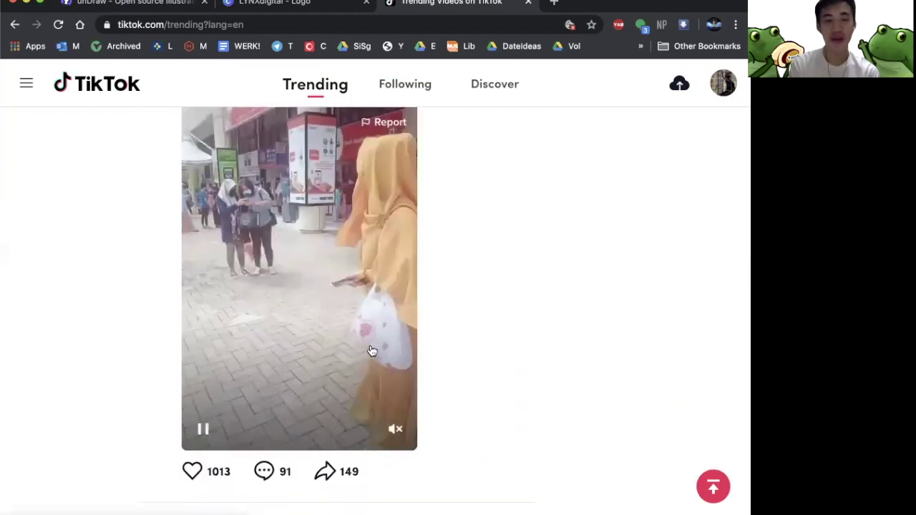
scroll(490, 307, "down", 5)
scroll(490, 308, "down", 1)
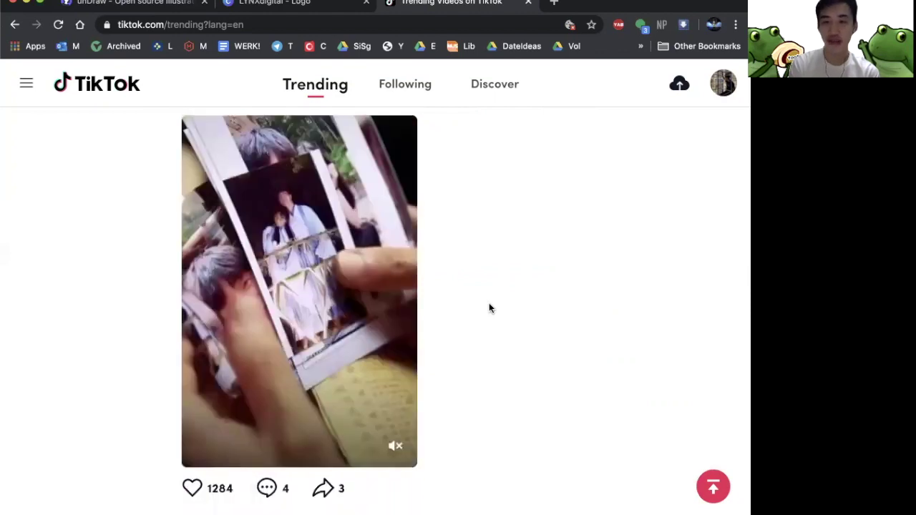
scroll(490, 308, "down", 5)
scroll(550, 332, "down", 2)
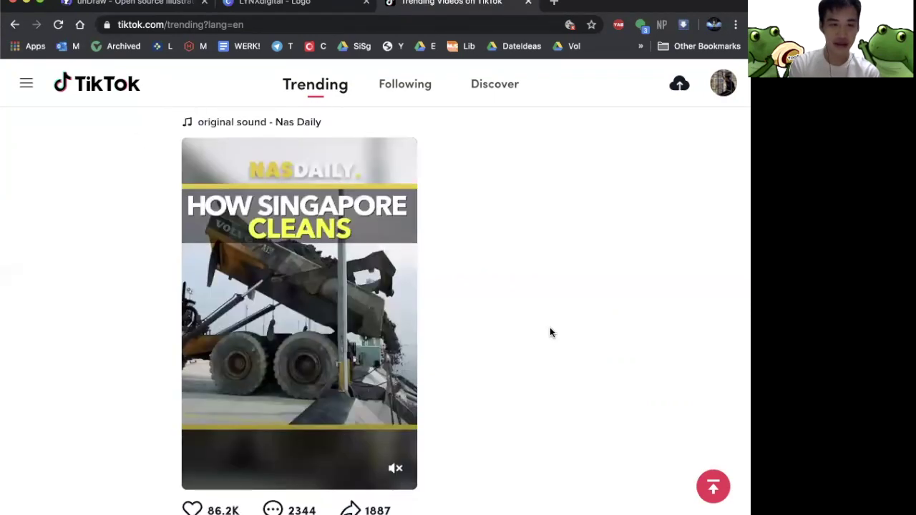
- Examine the Nas Daily post "How Singapore Cleans" and compare it with the posts above it in the feed
scroll(550, 331, "up", 2)
scroll(549, 332, "up", 1)
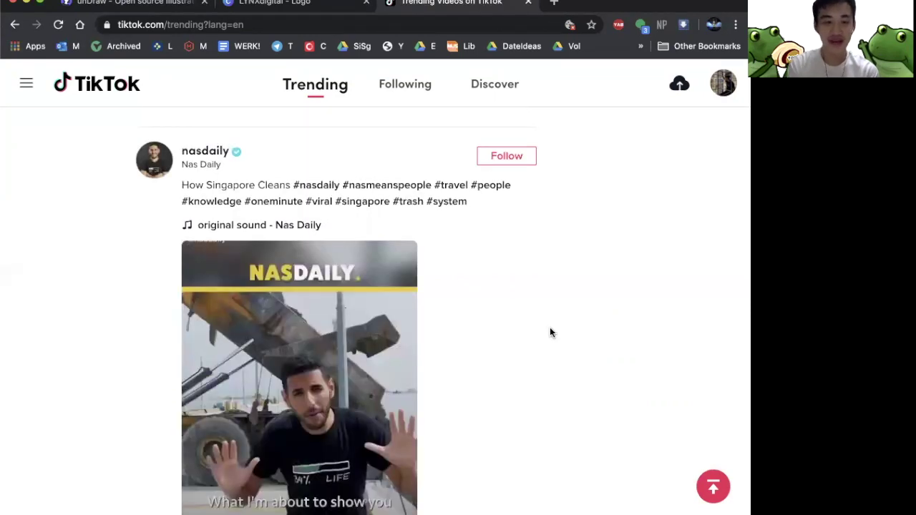
scroll(550, 332, "down", 1)
scroll(550, 333, "down", 4)
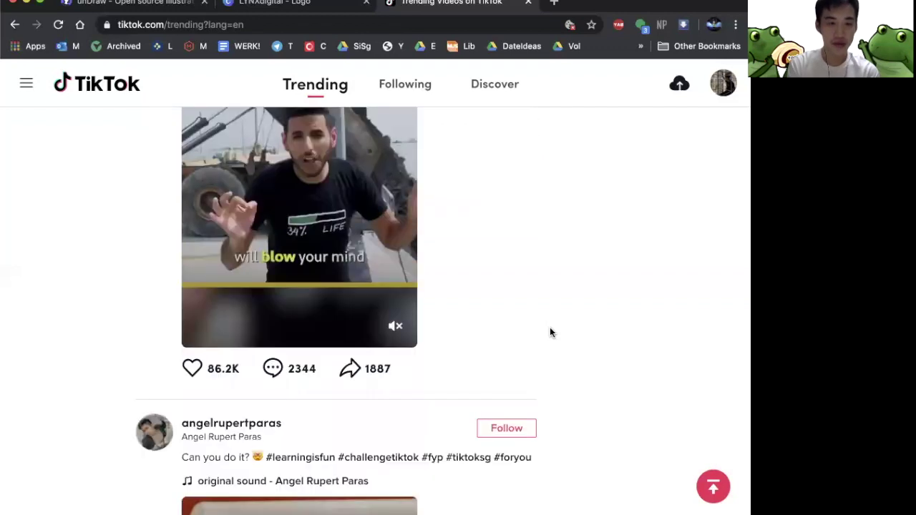
scroll(550, 332, "up", 5)
scroll(583, 347, "up", 3)
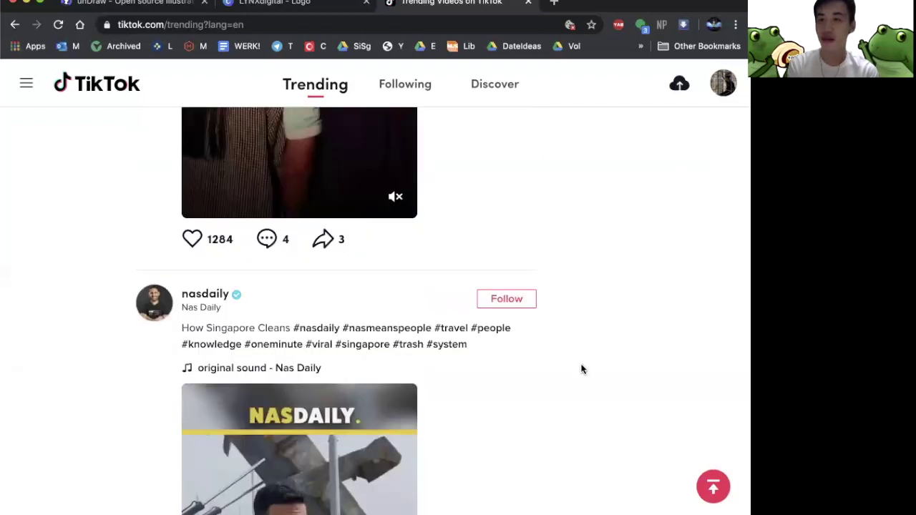
scroll(580, 368, "up", 1)
scroll(356, 290, "up", 3)
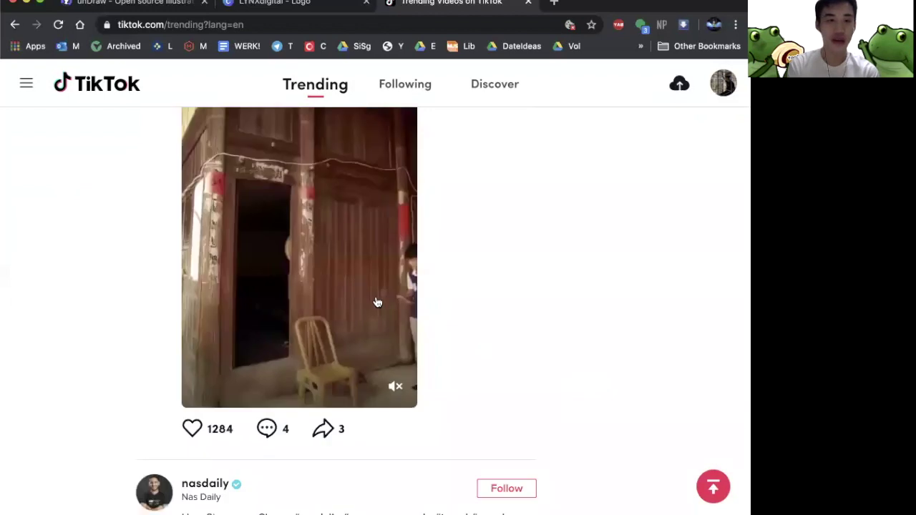
scroll(377, 303, "up", 1)
scroll(378, 301, "up", 5)
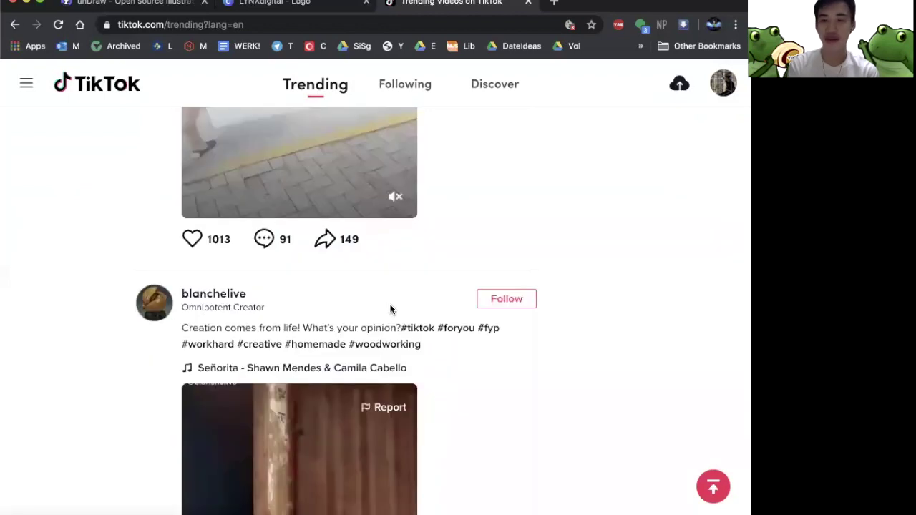
scroll(391, 308, "up", 3)
scroll(517, 317, "down", 10)
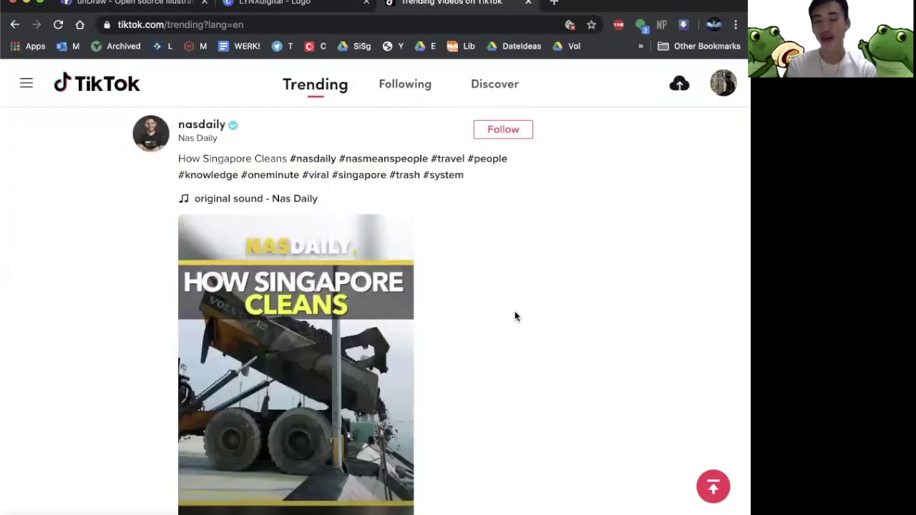
- Look through the posts after the Nas Daily video, from the coin challenge to the bubble tea recipe
scroll(514, 316, "down", 4)
scroll(515, 316, "down", 10)
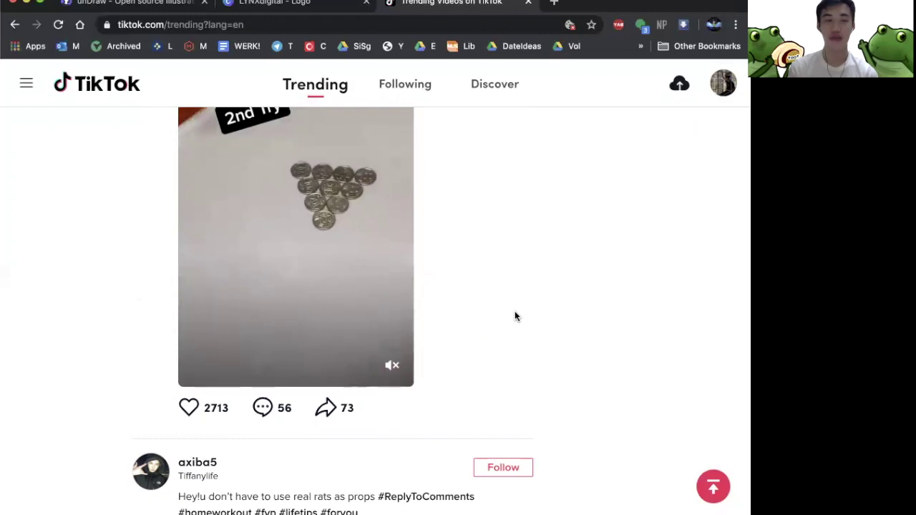
scroll(320, 214, "down", 1)
scroll(320, 213, "up", 1)
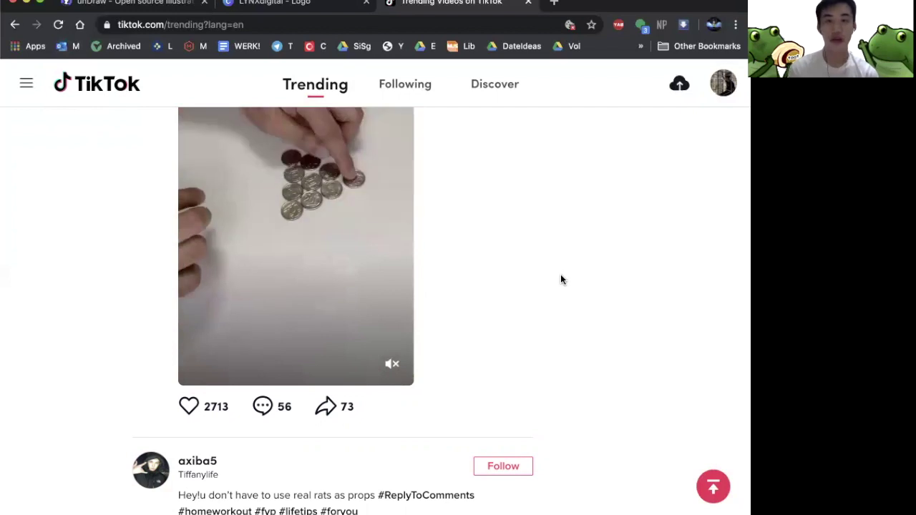
scroll(560, 280, "down", 5)
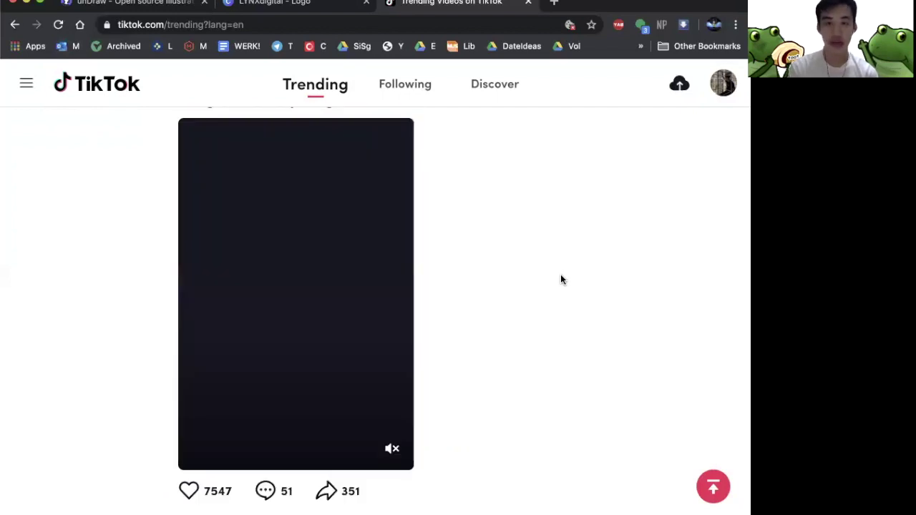
scroll(560, 280, "down", 4)
scroll(664, 83, "down", 1)
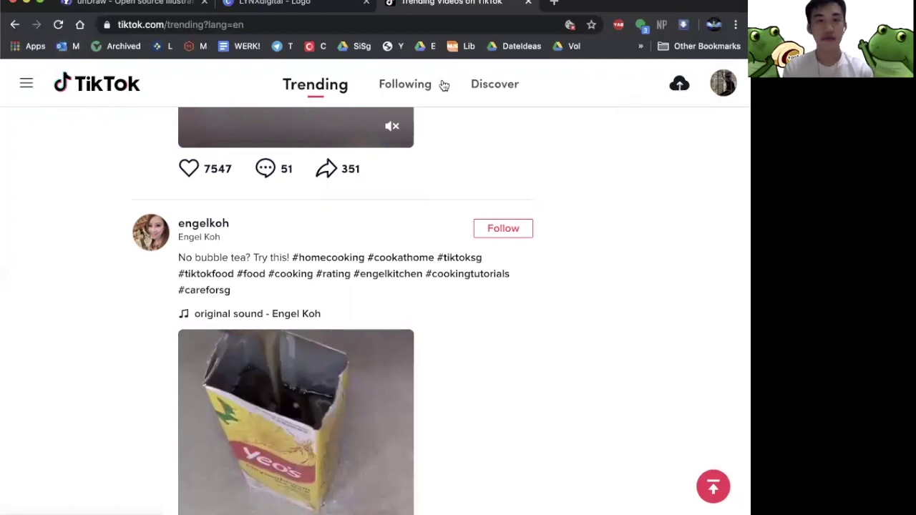
- Open TikTok's Discover page and look through its hashtag and sound sections down to #mrandmrs and The Boat Beat
left_click(494, 84)
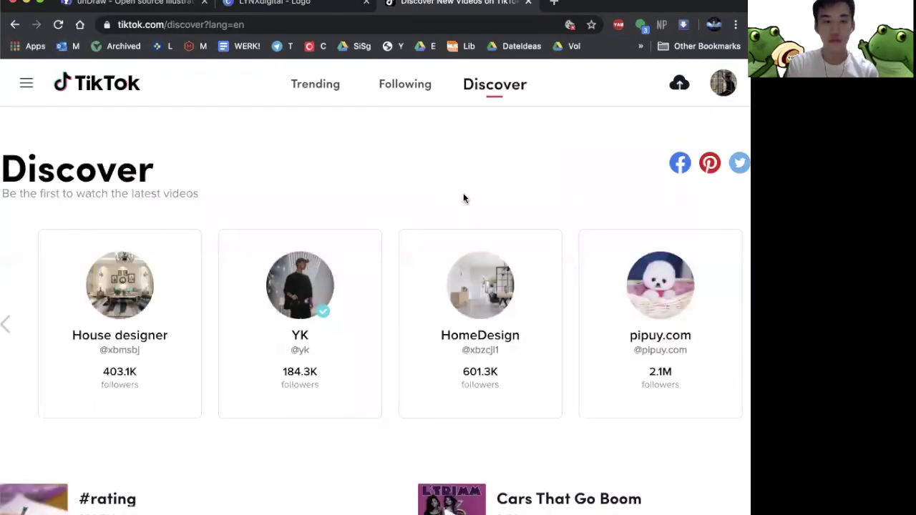
scroll(464, 198, "down", 4)
scroll(464, 198, "up", 4)
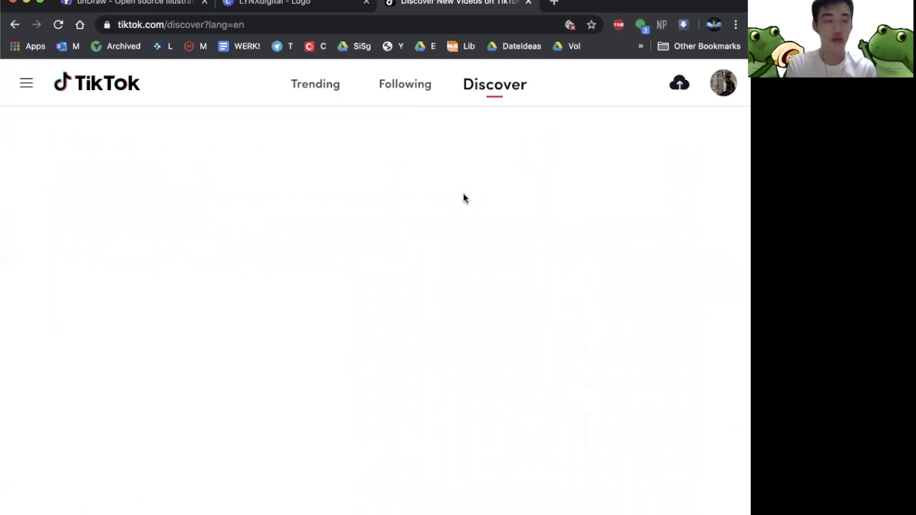
scroll(396, 188, "down", 5)
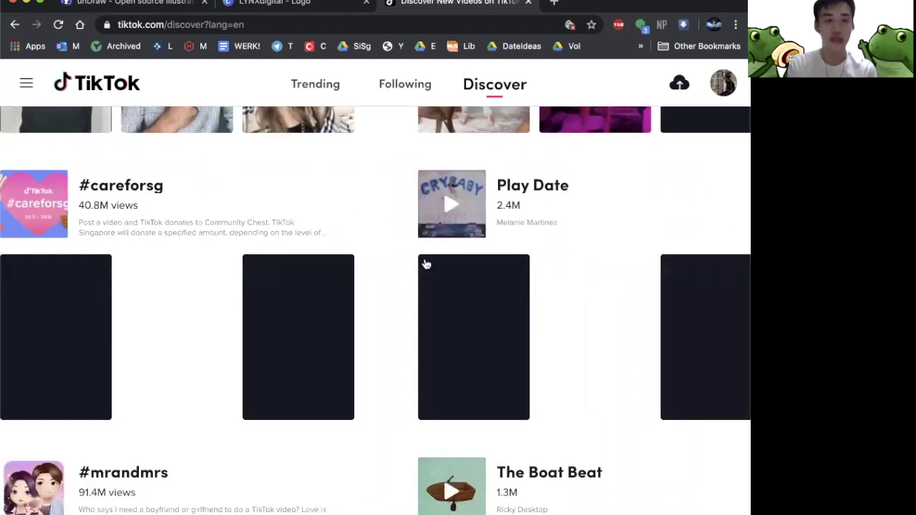
scroll(423, 262, "up", 3)
scroll(393, 358, "down", 2)
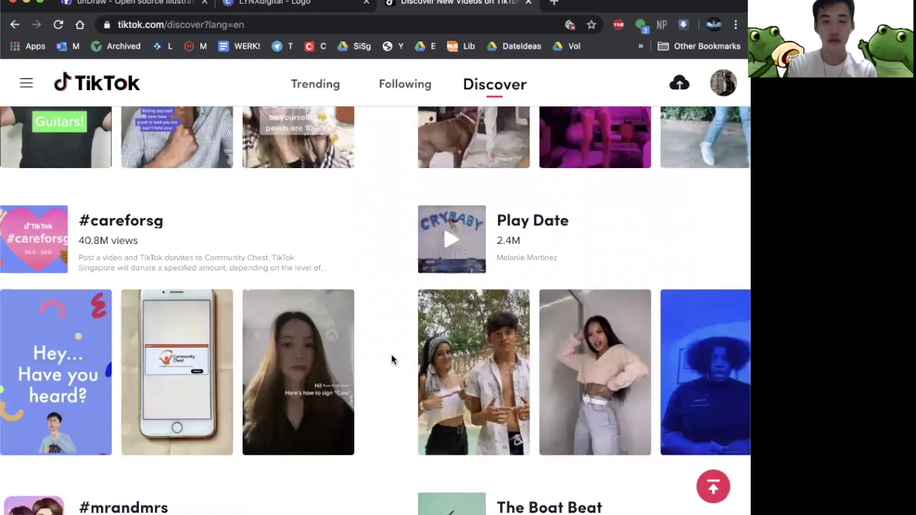
scroll(402, 403, "down", 2)
scroll(402, 403, "down", 2)
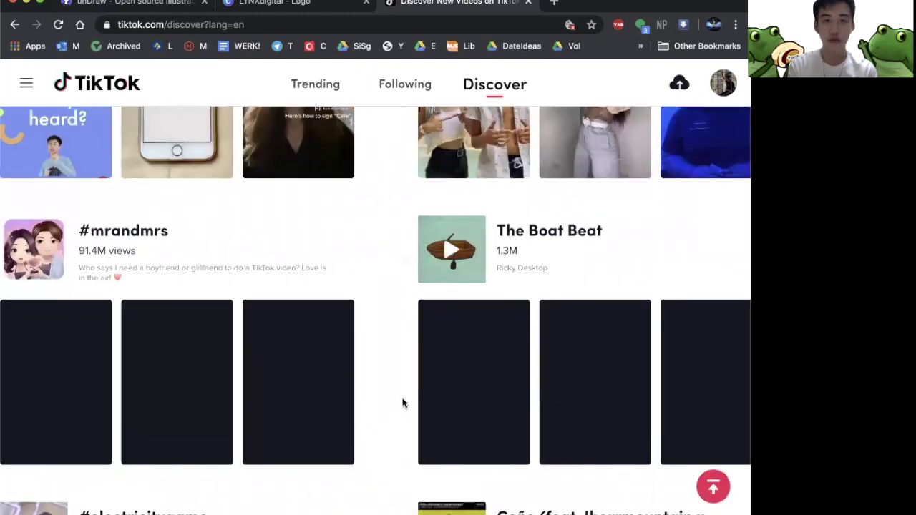
- Compare the creator cards at the start of the Discover page with the #rating and Cars That Go Boom sections
scroll(402, 403, "up", 3)
scroll(484, 245, "up", 4)
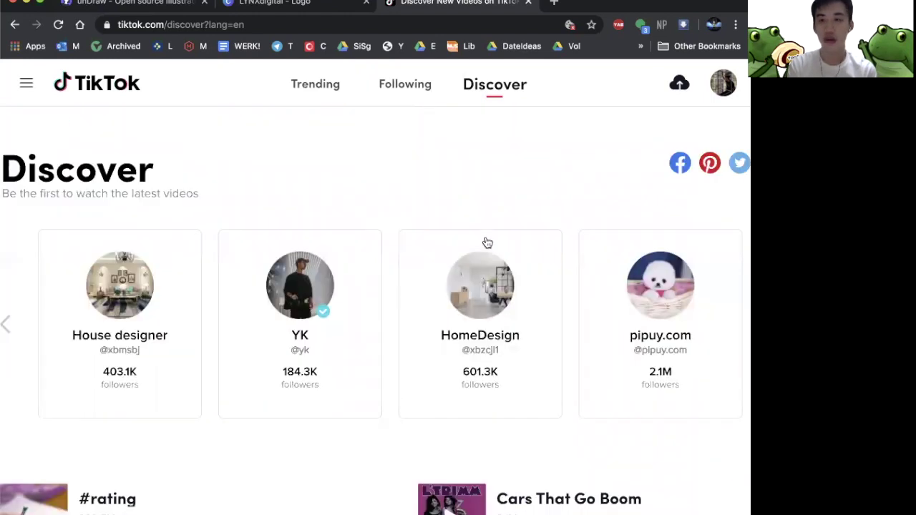
scroll(487, 243, "down", 1)
scroll(487, 243, "down", 2)
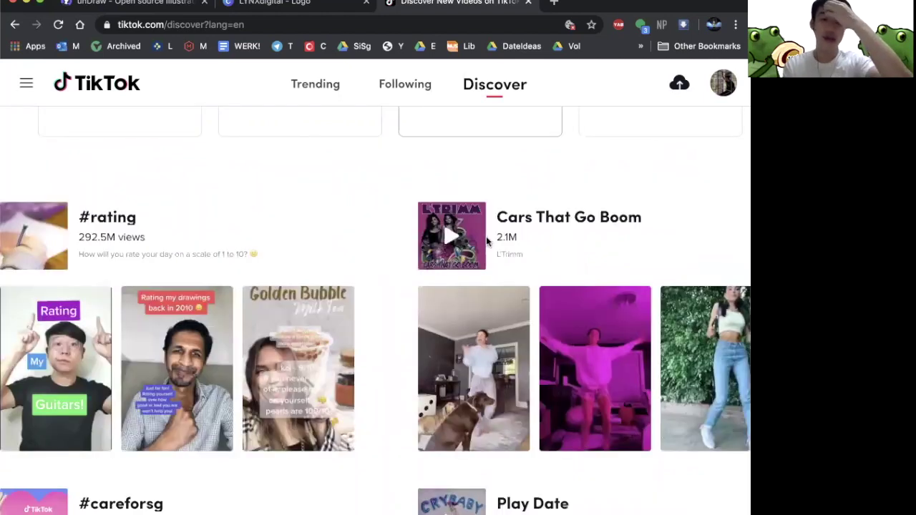
scroll(486, 243, "down", 1)
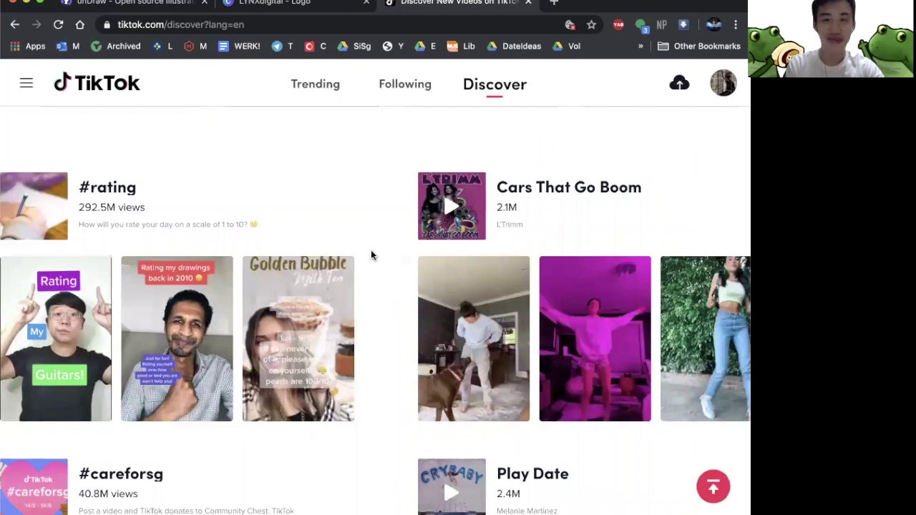
scroll(374, 247, "up", 4)
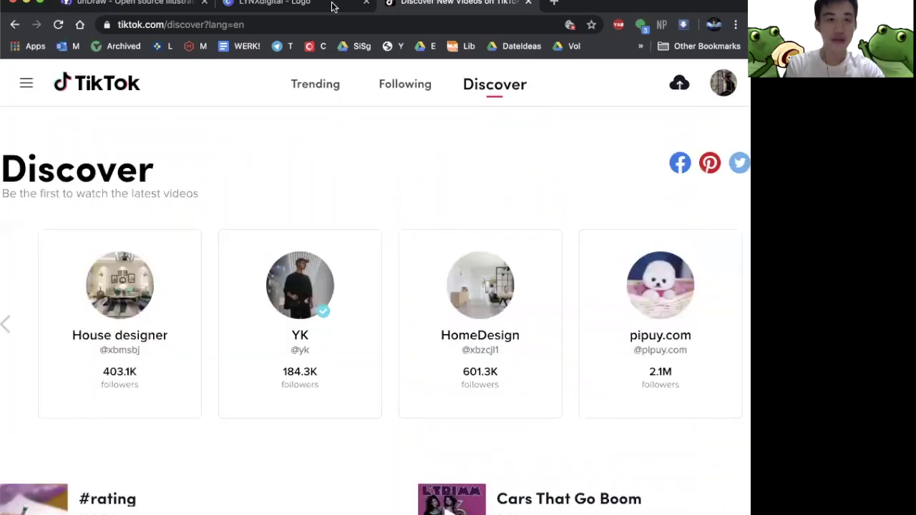
- Switch to the Canva logo design and duplicate page 8, the HeartBeats logo with the headphones
left_click(333, 6)
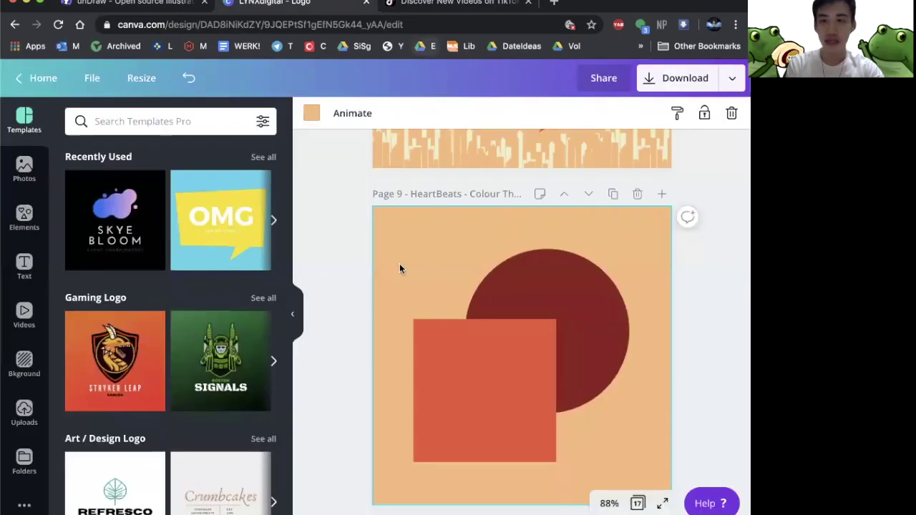
scroll(401, 268, "up", 1)
scroll(399, 267, "up", 1)
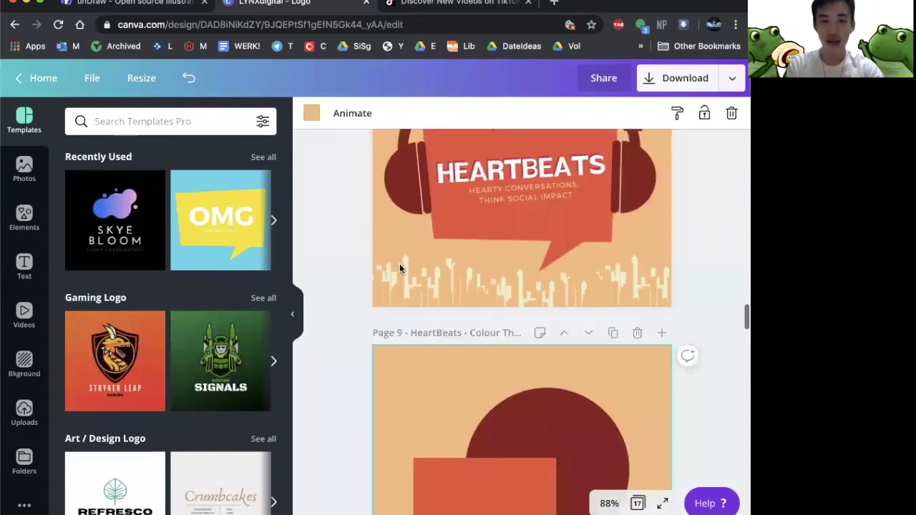
scroll(402, 269, "up", 2)
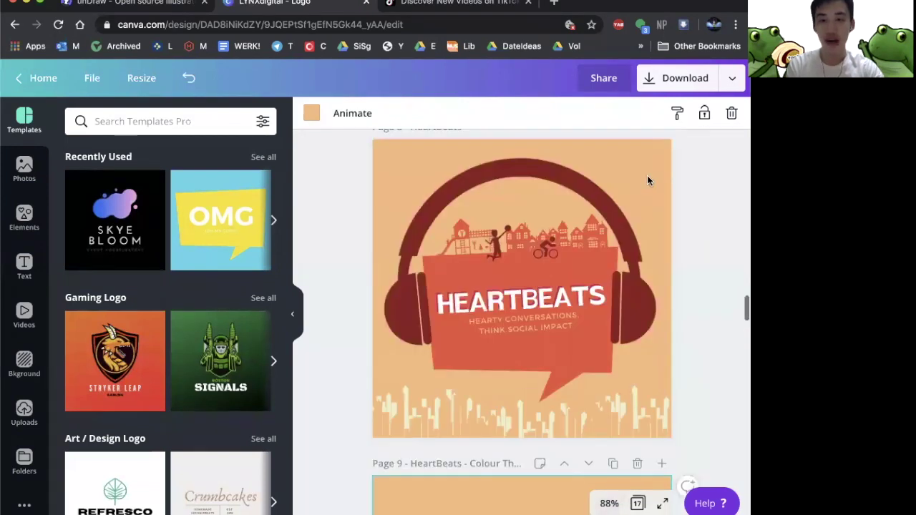
scroll(614, 186, "up", 1)
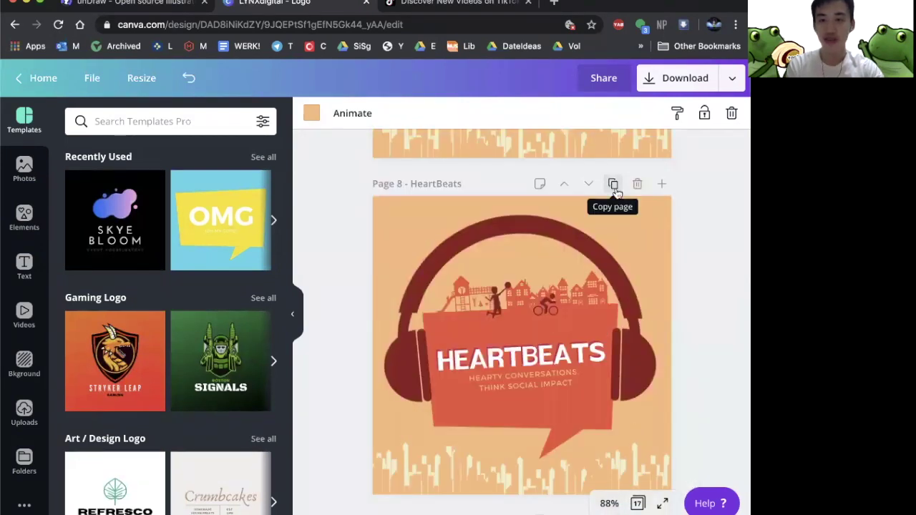
left_click(614, 186)
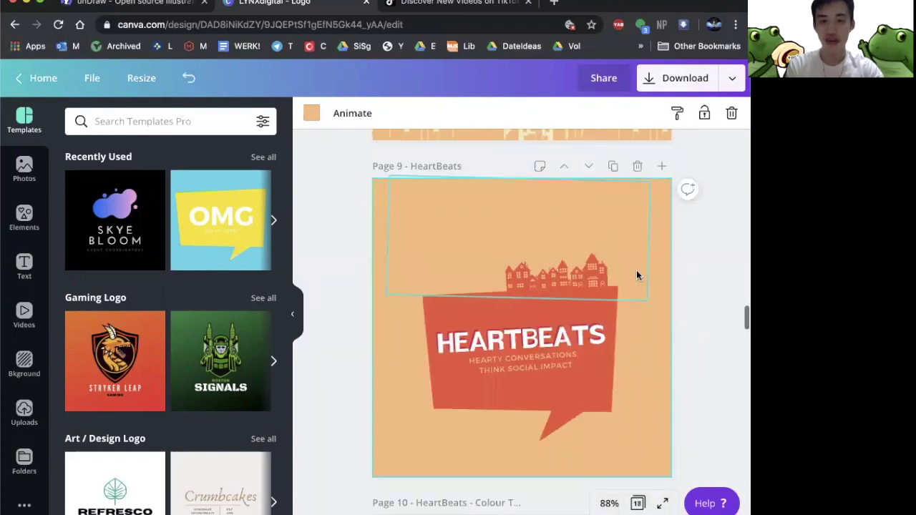
scroll(705, 265, "down", 1)
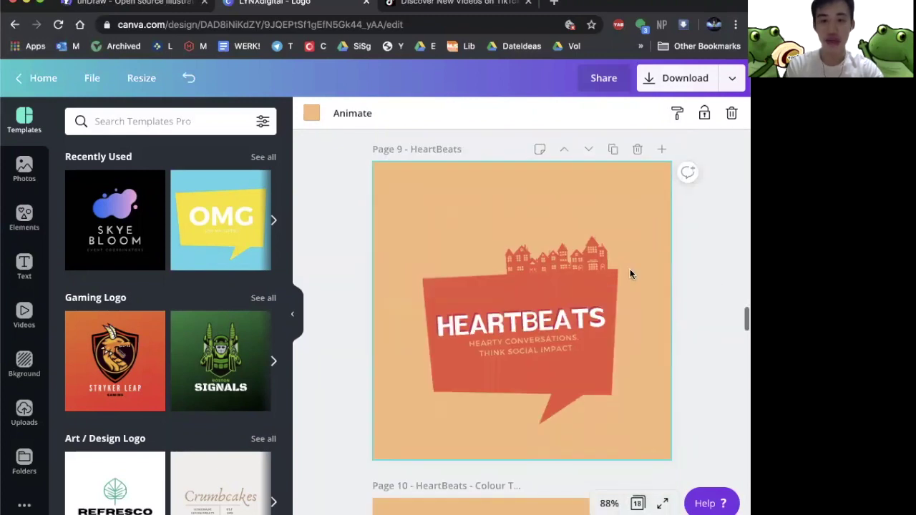
- Delete the headphones' band and right ear cup from the HeartBeats copy on page 9
right_click(673, 233)
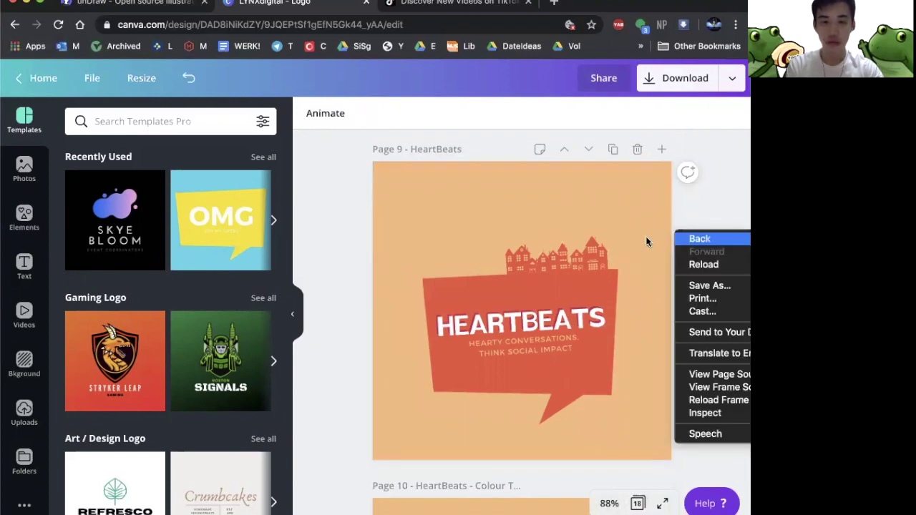
left_click(551, 264)
left_click(576, 239)
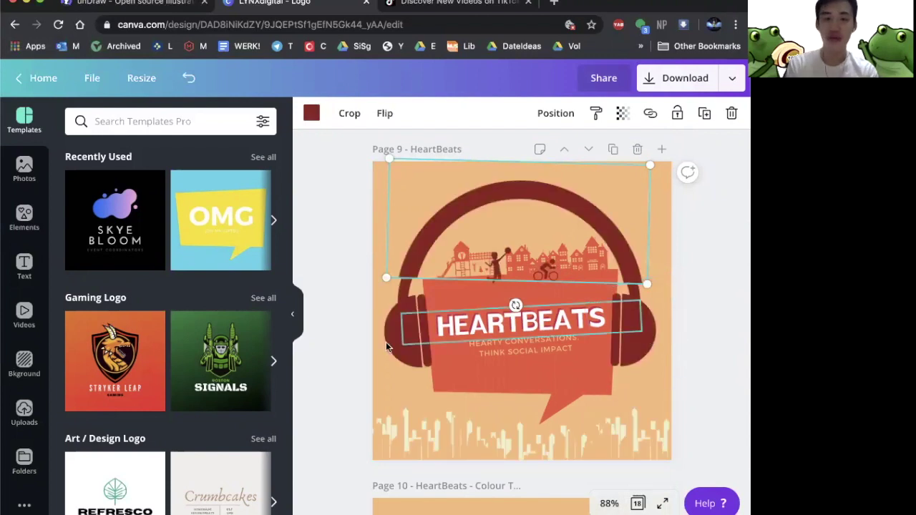
left_click(657, 347, "shift")
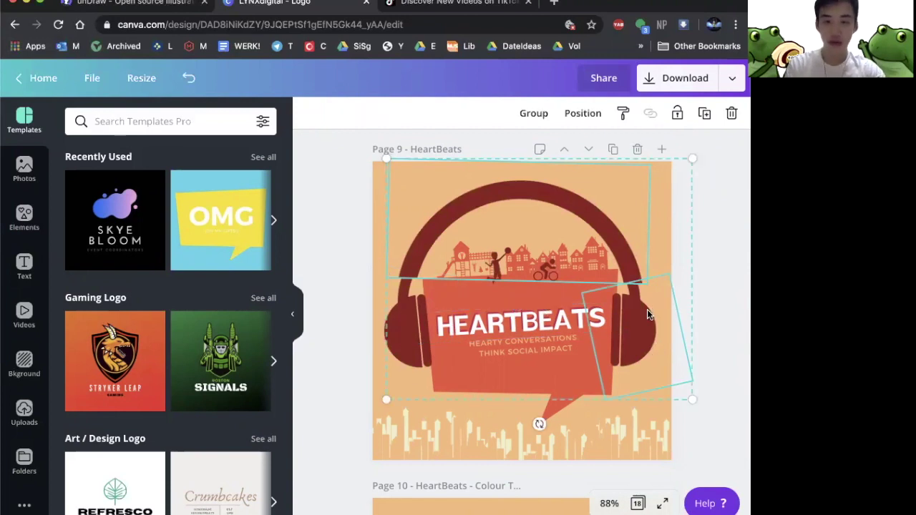
left_click(665, 267)
key("Delete")
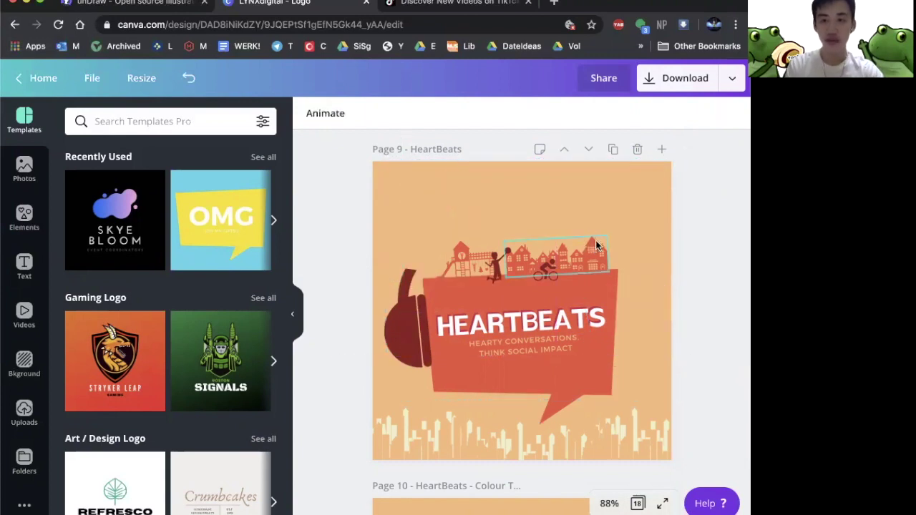
- Delete the row of houses, the playground building and the two dark figures above the speech bubble on page 9
left_click(590, 245)
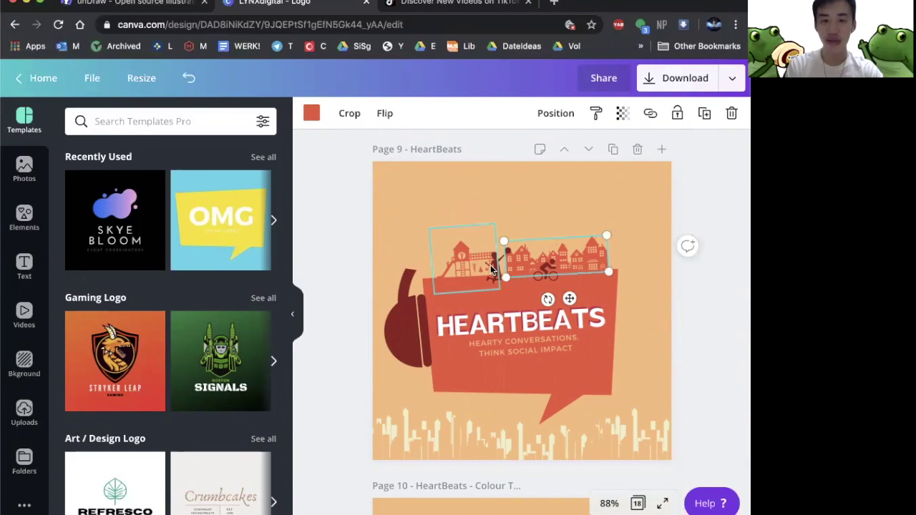
left_click(469, 264, "shift")
left_click(551, 274, "shift")
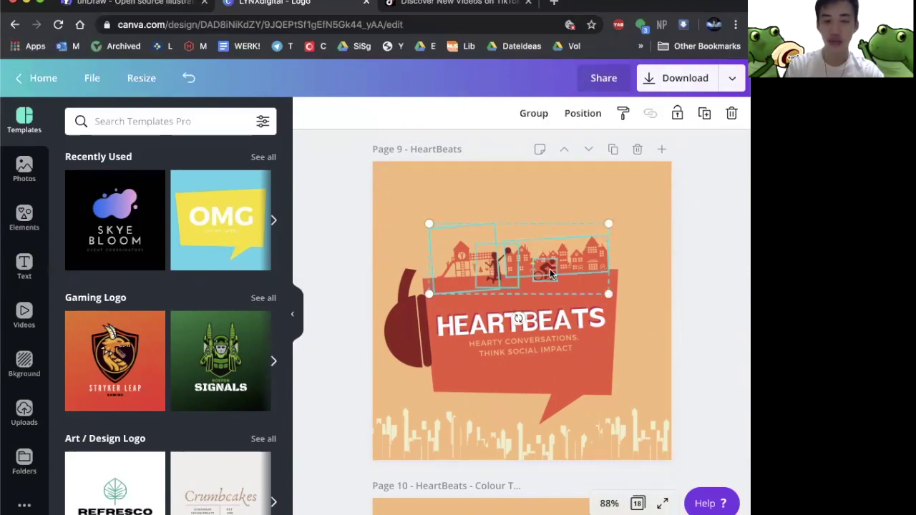
key("Delete")
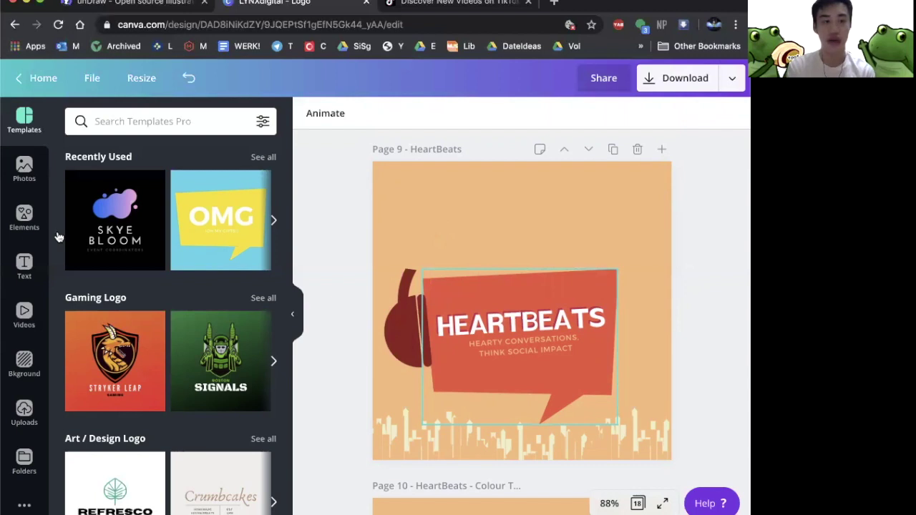
- Replace the HEARTBEATS title on page 9 with "TIKTOK TOGETHER", keeping the text box in its original place
left_click(26, 227)
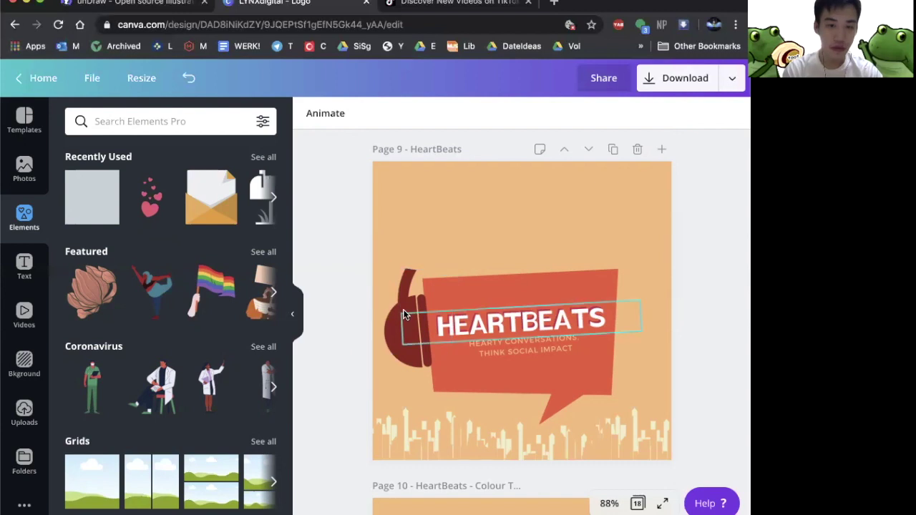
left_click_drag(401, 315, 444, 284)
key("ctrl+z")
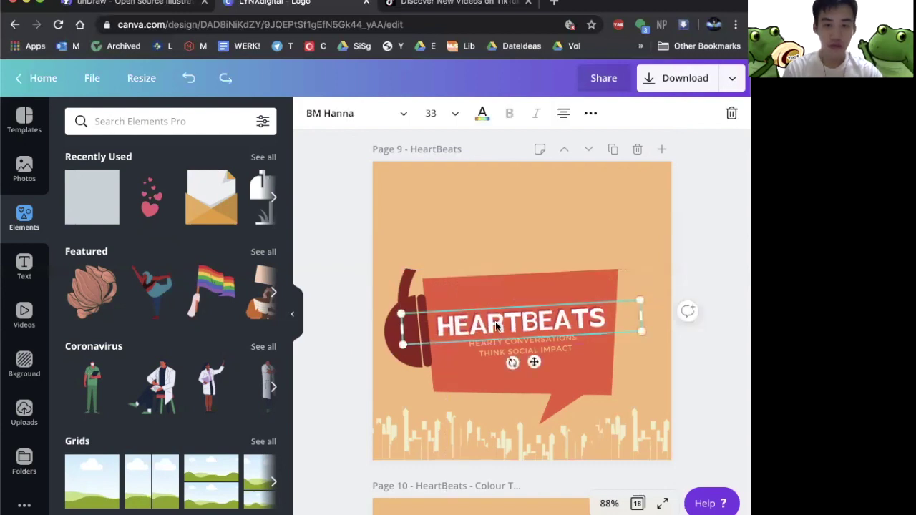
double_click(496, 323)
type("TIKTOK TOGETHER")
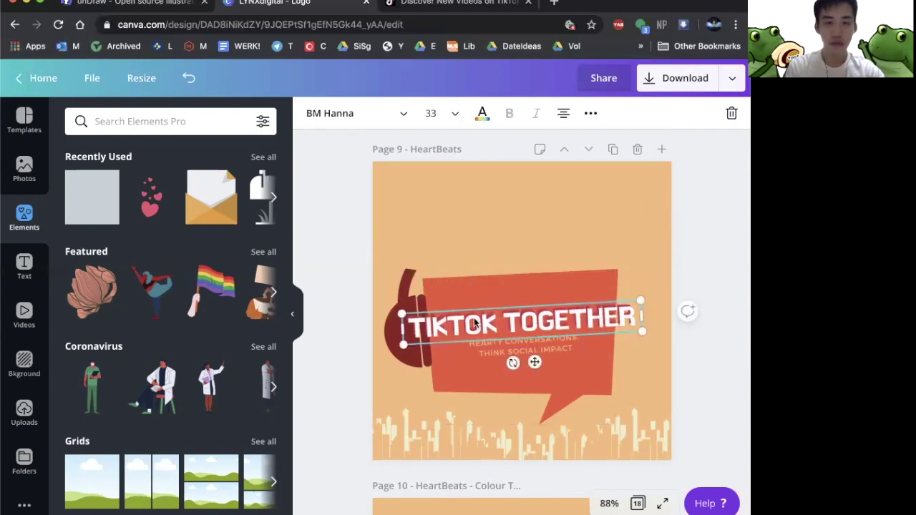
- Search the design elements for "tiktok" and look through the logo graphics offered
left_click(143, 121)
type("tiktok")
key("Return")
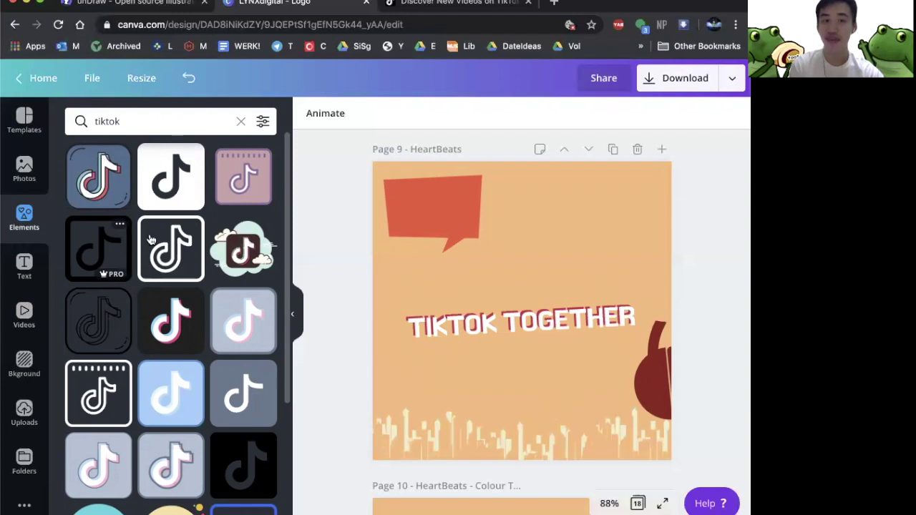
scroll(245, 369, "down", 5)
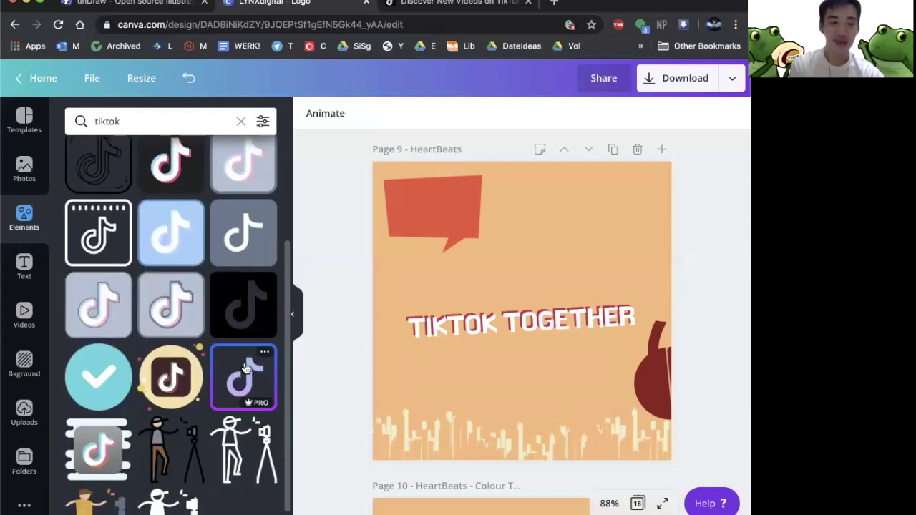
scroll(244, 365, "up", 5)
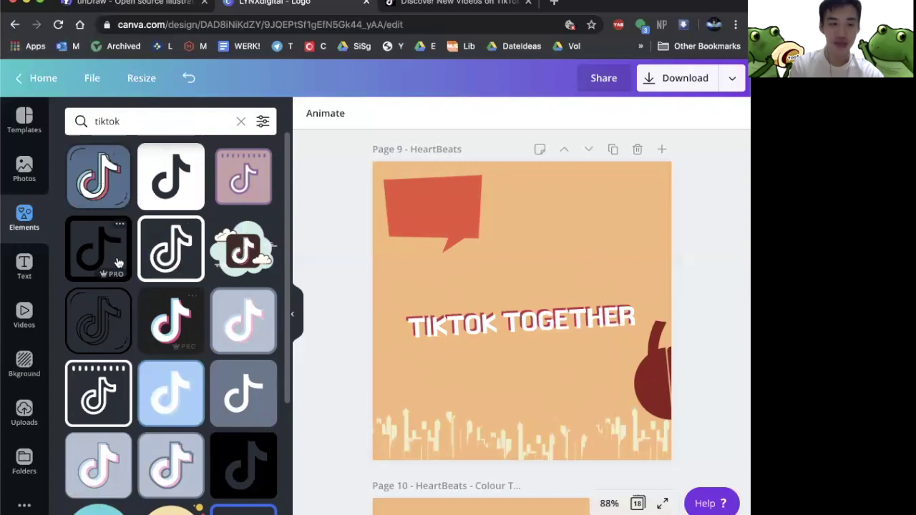
- Arrange the orange-red speech bubble and the dark red ear cup side by side above the TIKTOK TOGETHER title
left_click(429, 208)
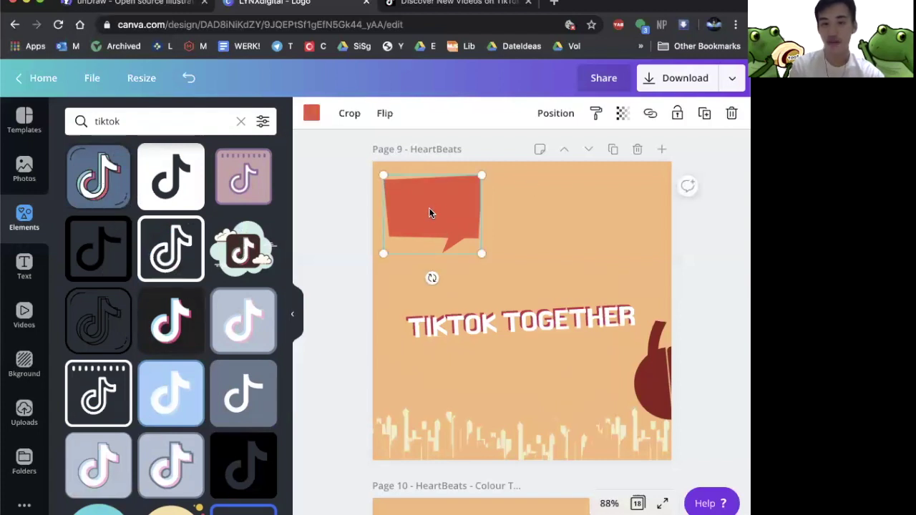
left_click_drag(428, 208, 442, 216)
left_click_drag(707, 410, 542, 272)
left_click(357, 304)
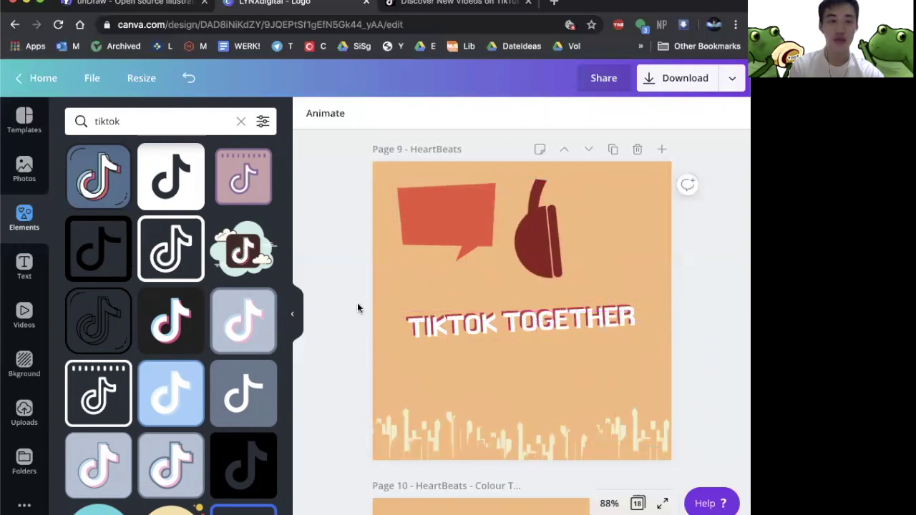
- Add the blue-grey rounded-square TikTok logo above the title's right half, discarding the black TikTok icon tried first
left_click(99, 248)
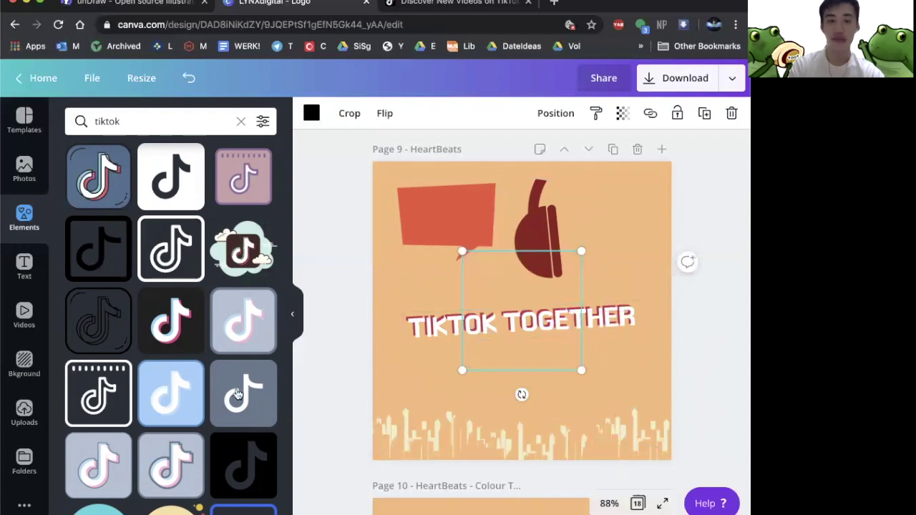
key("BackSpace")
scroll(184, 437, "down", 3)
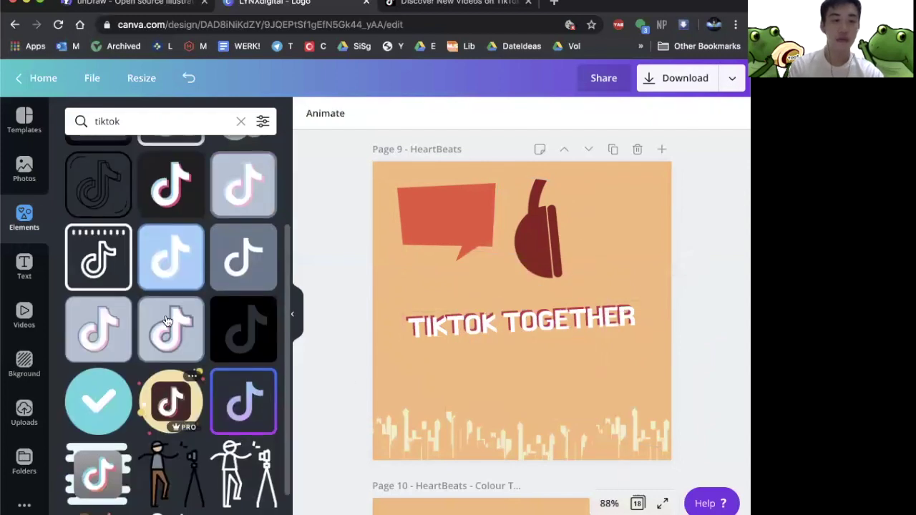
left_click(169, 329)
- Recolour the TikTok logo with document colours, using orange-red for the note's left-hand accent and dark maroon for the outlines
left_click(355, 113)
left_click(261, 322)
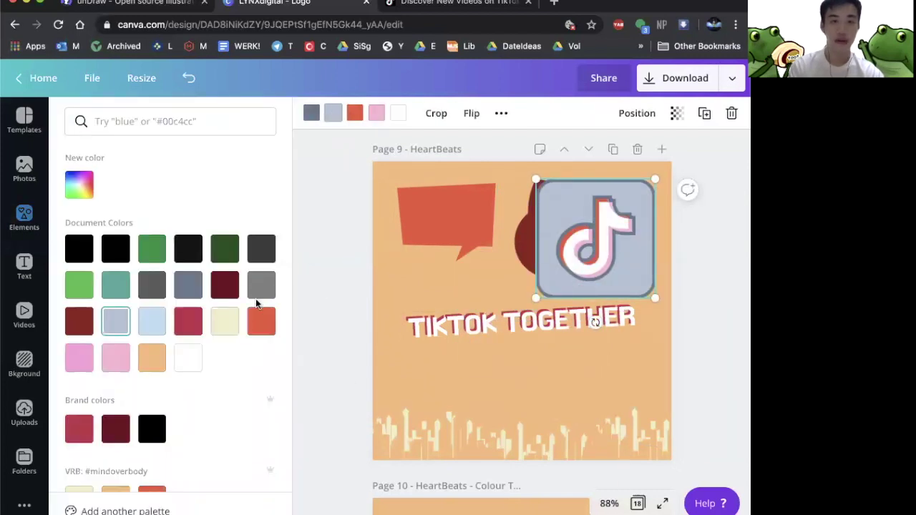
left_click(311, 113)
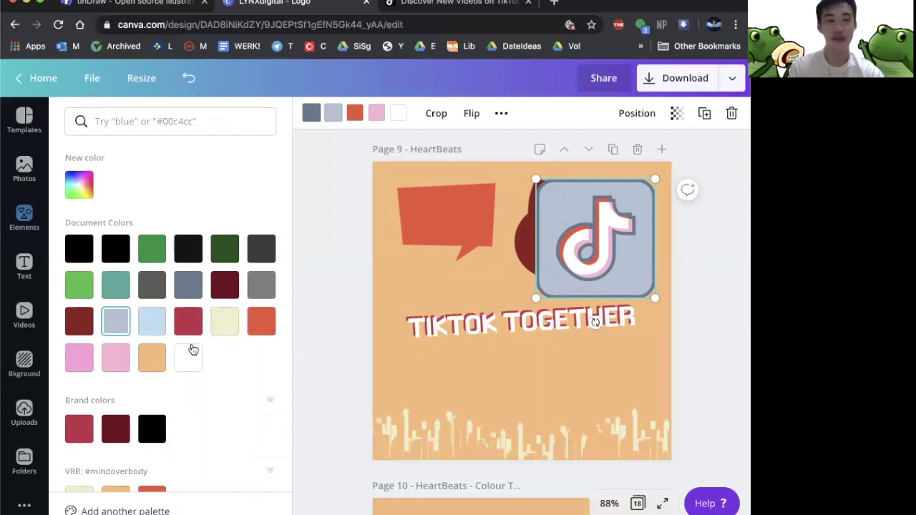
left_click(226, 287)
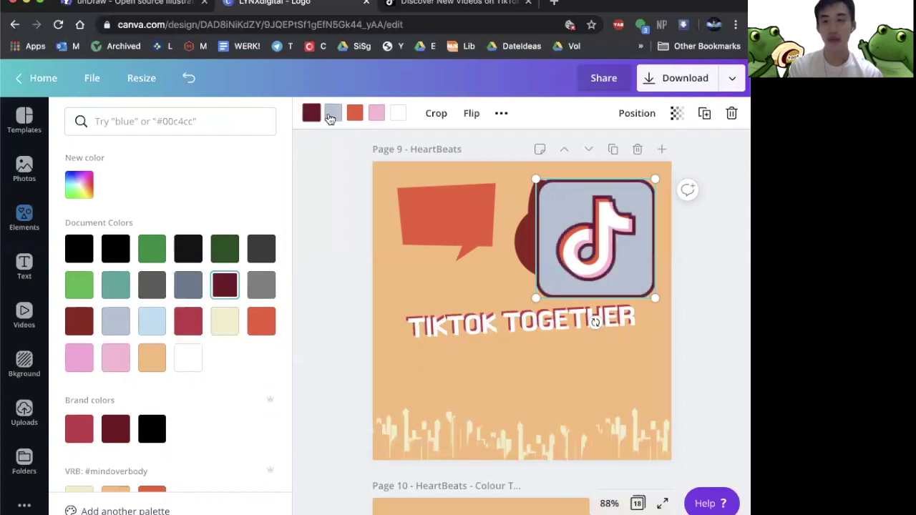
- Recolour the TikTok logo with document colours: light orange for the background, orange-red for the note and dark red for its pink accent
left_click(331, 114)
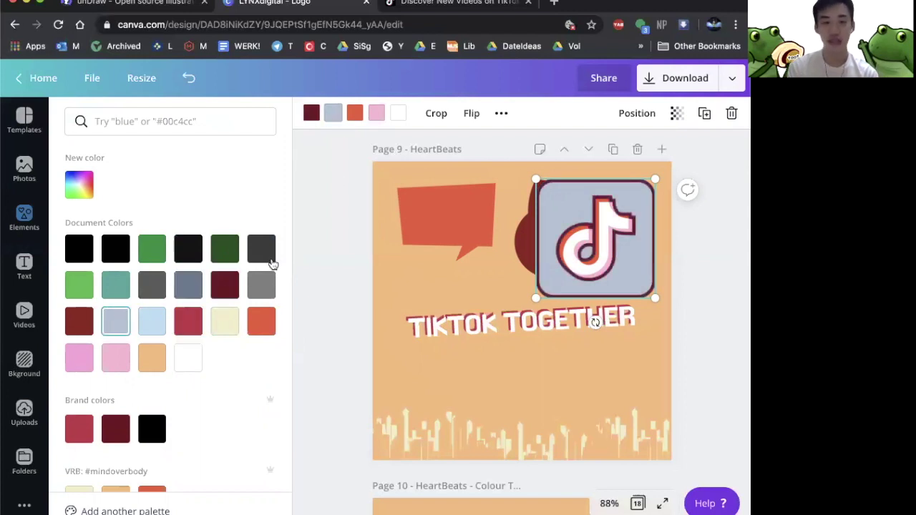
left_click(154, 368)
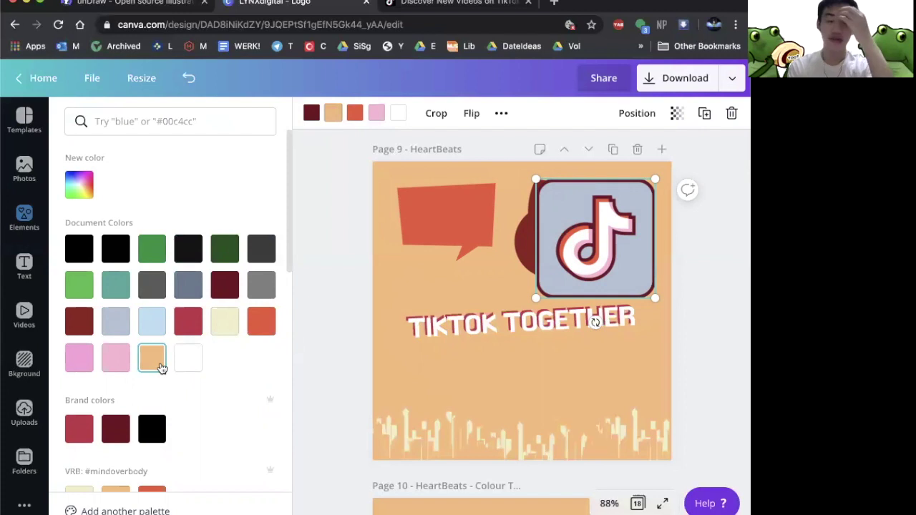
left_click(356, 116)
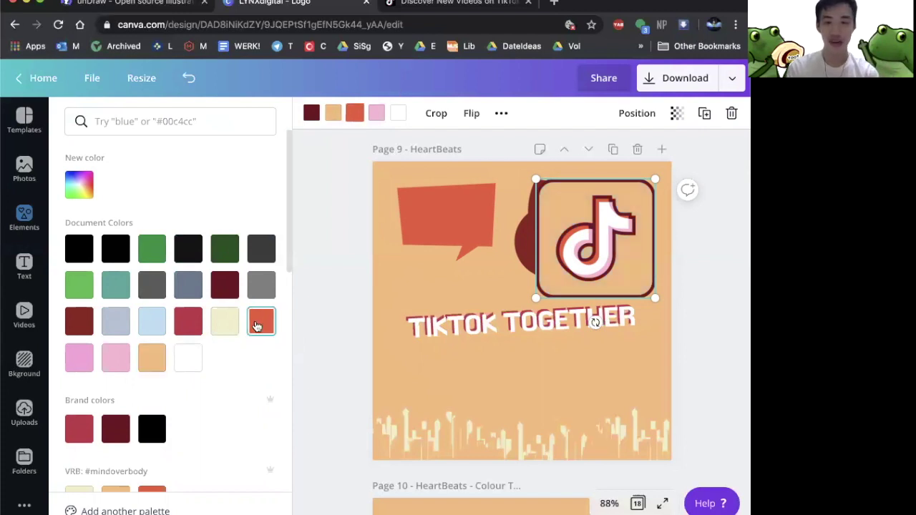
left_click(376, 114)
left_click(398, 115)
key("super+z")
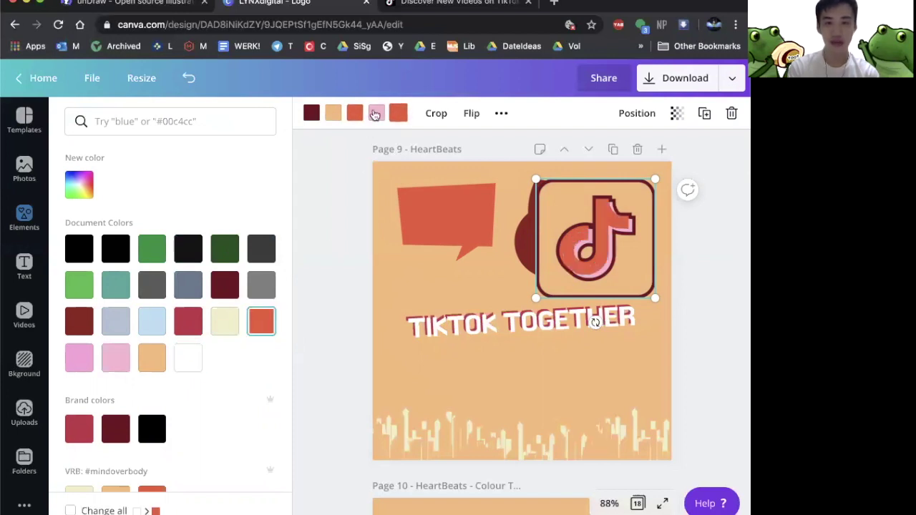
left_click(375, 113)
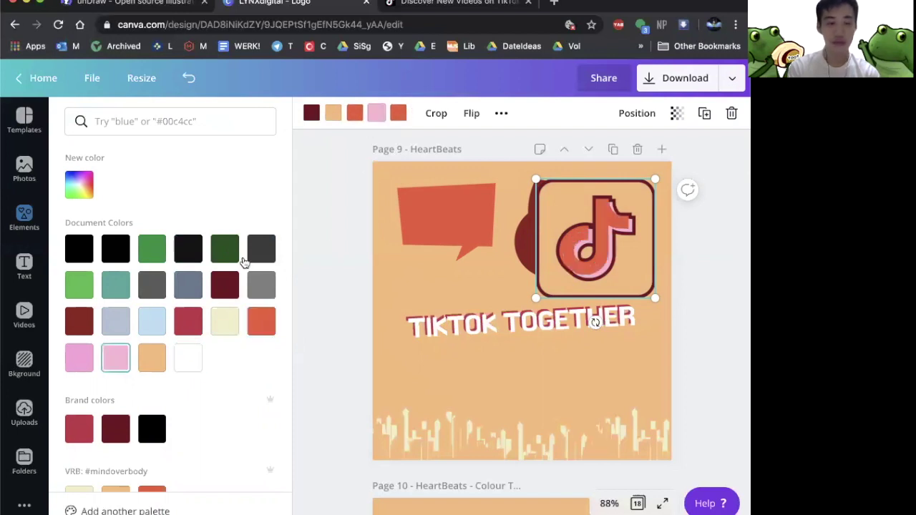
left_click(85, 321)
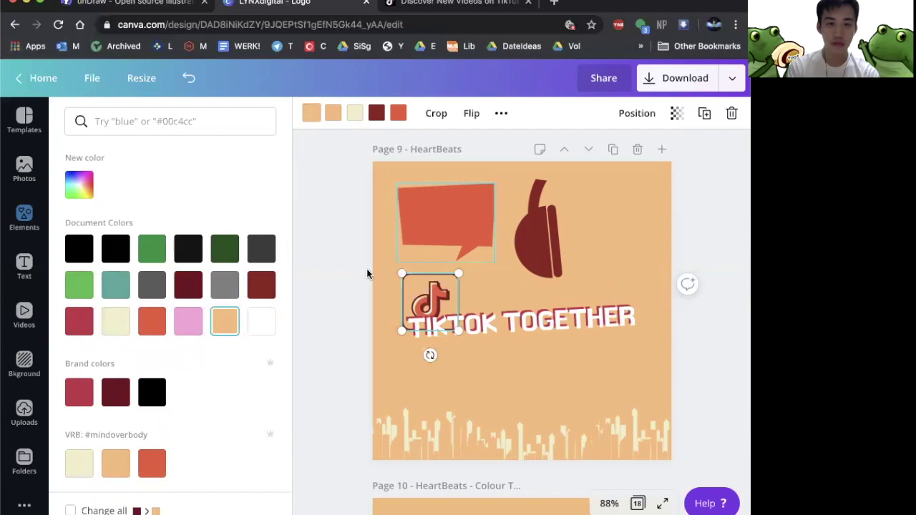
- Enlarge the TikTok logo across the centre of page 9 and accept its existing crop
left_click_drag(458, 274, 539, 232)
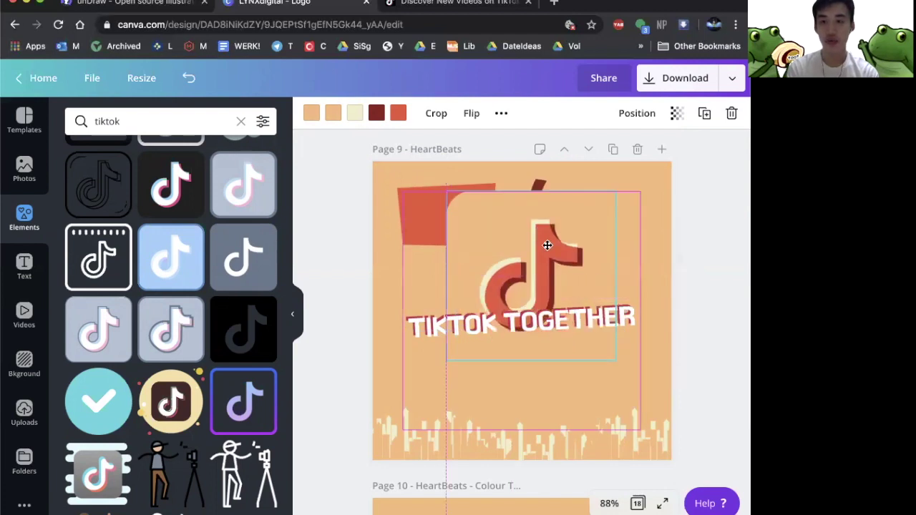
double_click(501, 235)
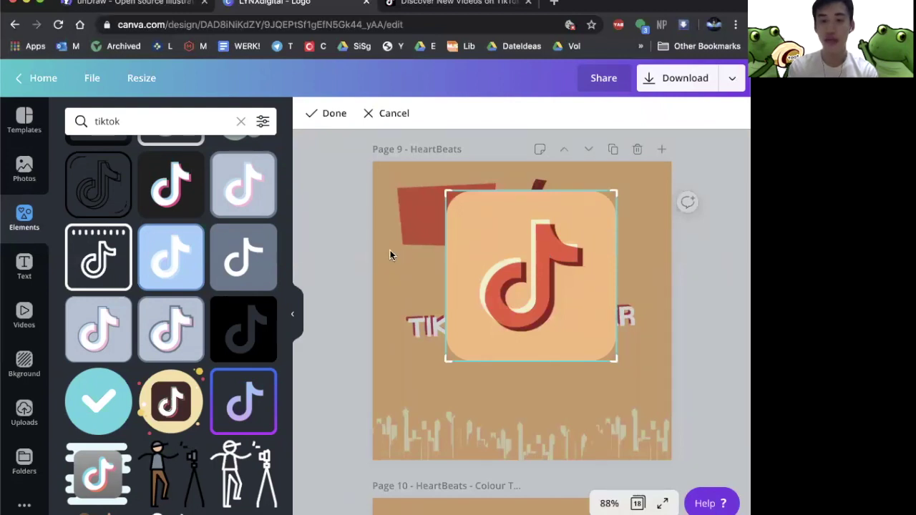
key("Return")
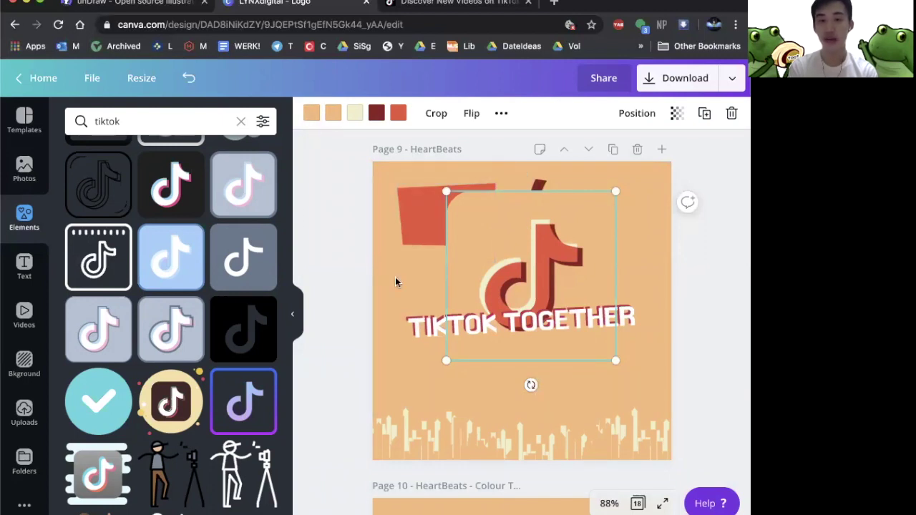
left_click(363, 276)
- Try the TikTok logo at a small size over the word TOGETHER in the title
mouse_move(520, 235)
left_mouse_down()
mouse_move(615, 264)
mouse_move(556, 279)
mouse_move(522, 252)
left_mouse_up()
left_click_drag(437, 207, 534, 286)
left_click_drag(610, 354, 614, 362)
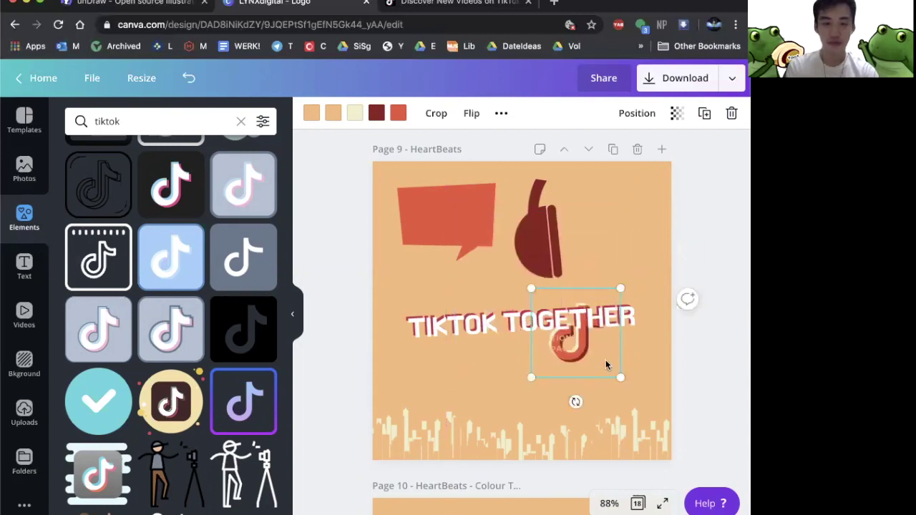
- Add the graphic of three dancing figures from the "dance" elements to page 9
scroll(163, 313, "down", 15)
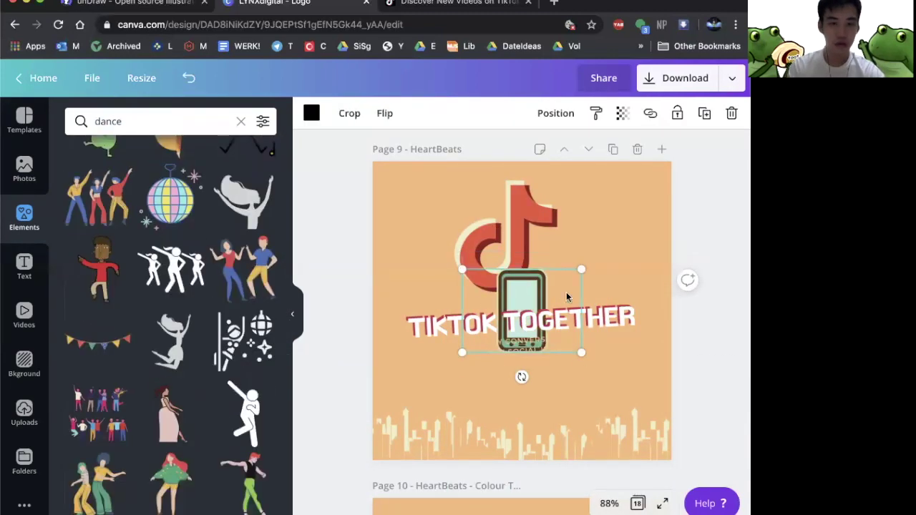
left_click(170, 269)
- Look through the "phone slanted" elements and search for "phone sideview vector" instead
double_click(135, 121)
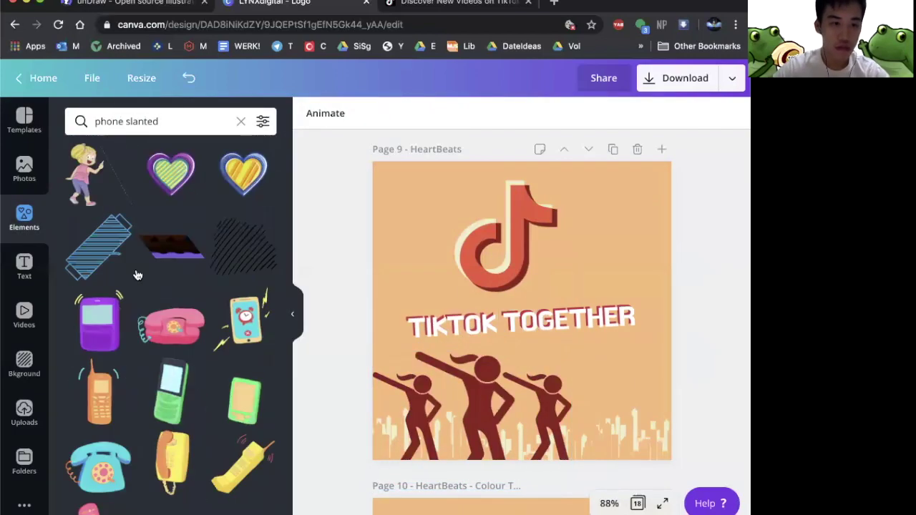
scroll(135, 419, "down", 5)
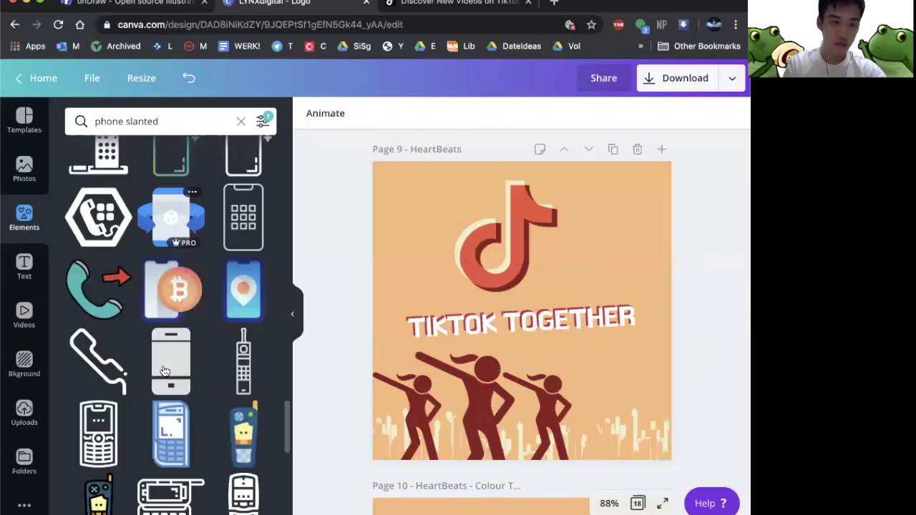
double_click(137, 121)
type("vector")
left_click(124, 121)
type("sideview")
key("Return")
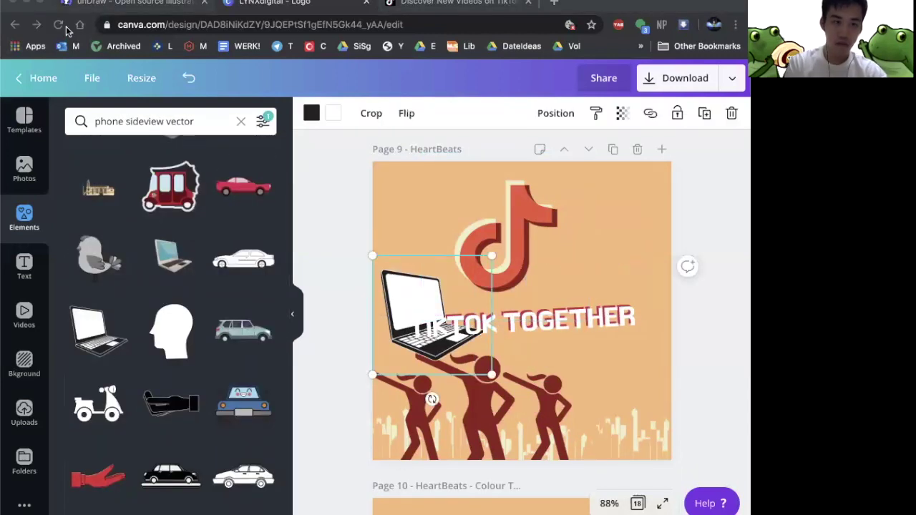
- Recolour the dark parts of the laptop graphic in the orange-red document colour
left_click(311, 113)
left_click(262, 321)
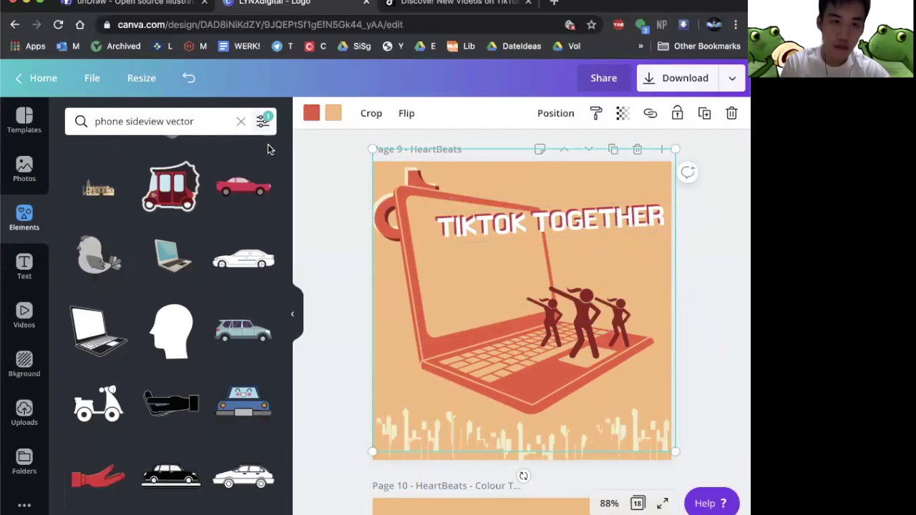
left_click(24, 171)
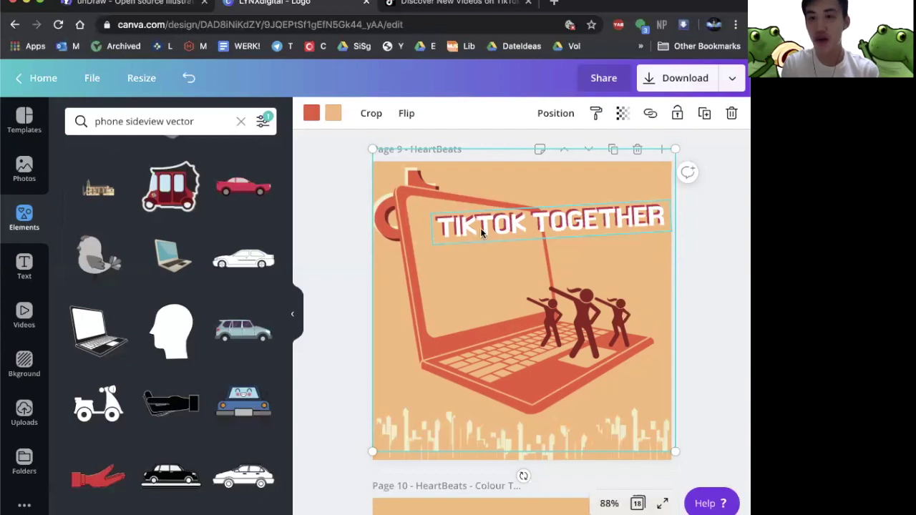
- Try shifting the laptop towards the right edge of page 9 to uncover the TikTok logo, and undo the move
left_click(366, 219)
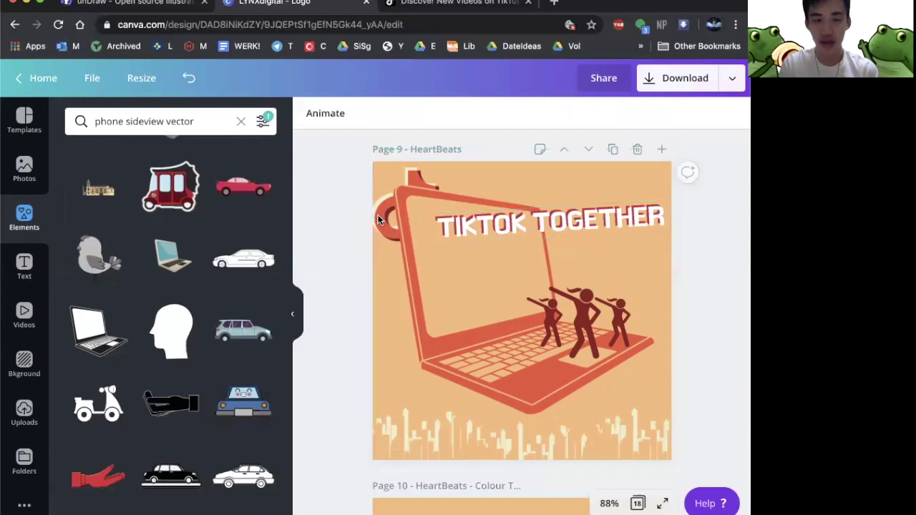
left_click_drag(378, 215, 426, 222)
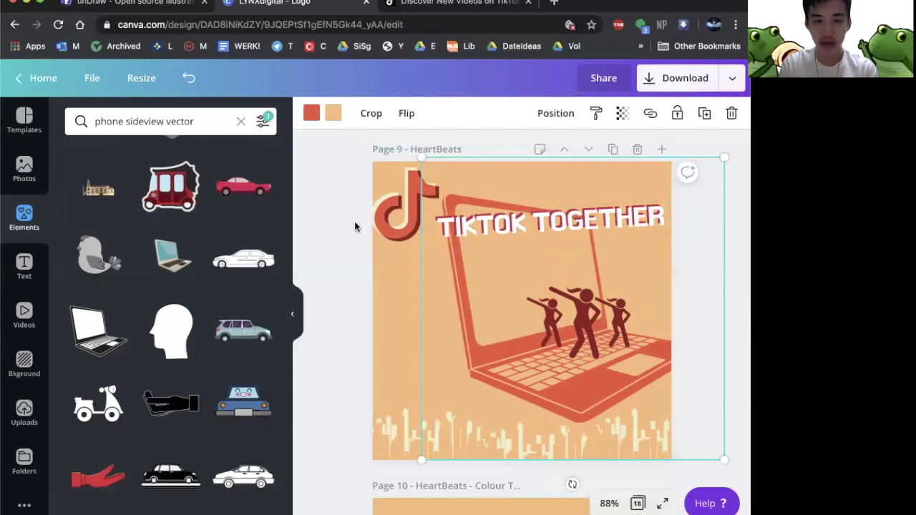
key("super+z")
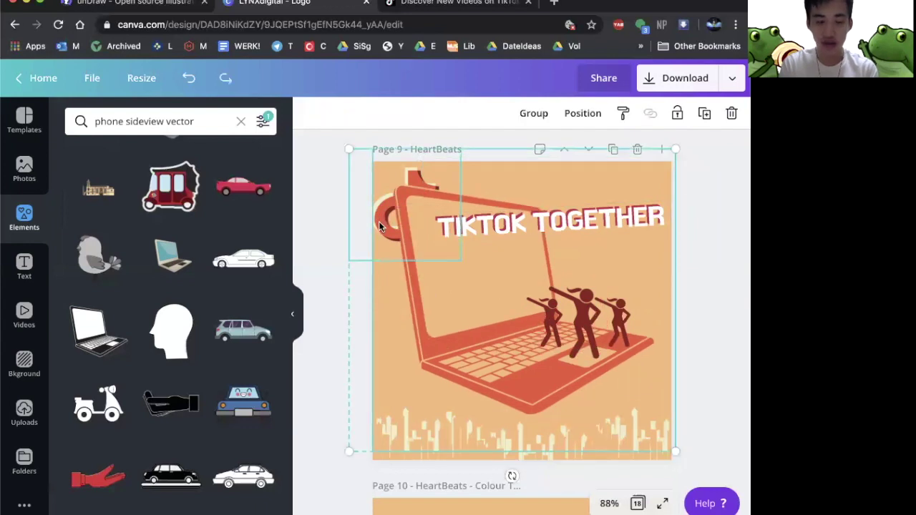
- Try the TikTok logo in front of the laptop screen at 158 × 158, and delete it
left_click(379, 223)
left_click_drag(398, 218, 470, 280)
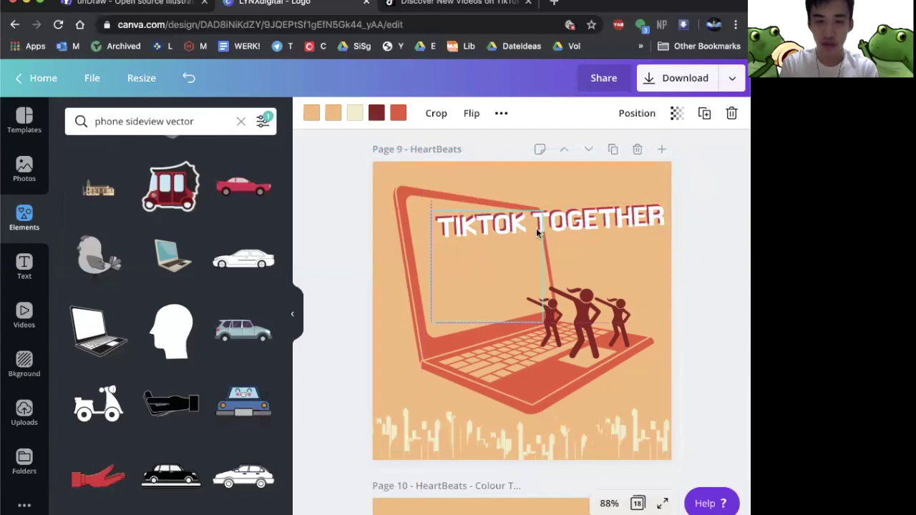
key("alt+super+bracketright")
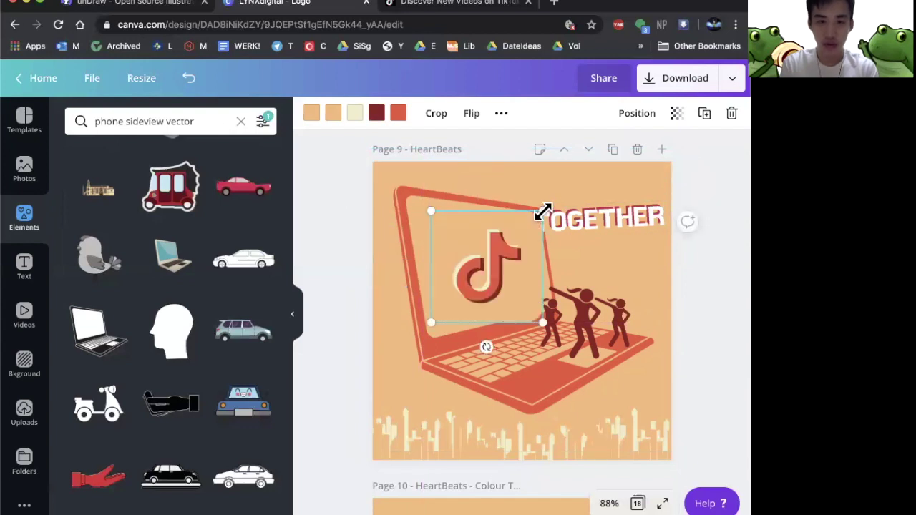
left_click_drag(543, 211, 526, 230)
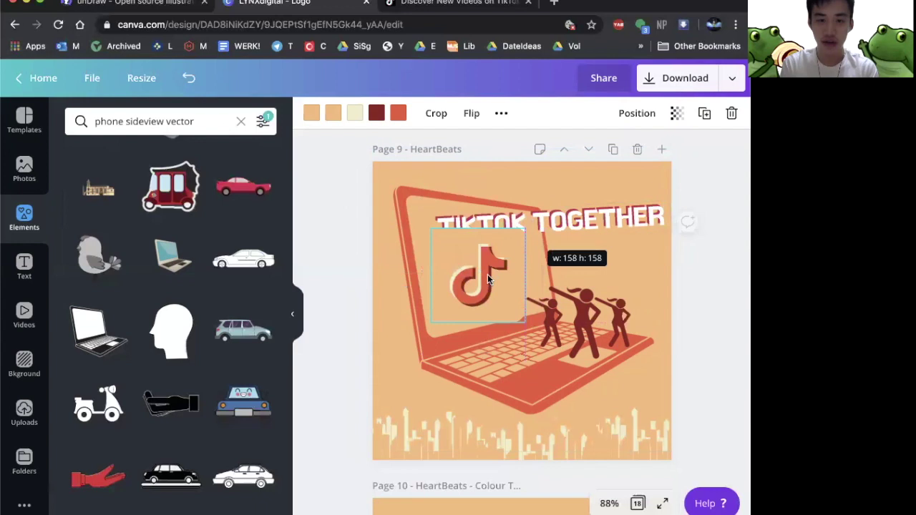
left_click_drag(504, 266, 633, 243)
key("Delete")
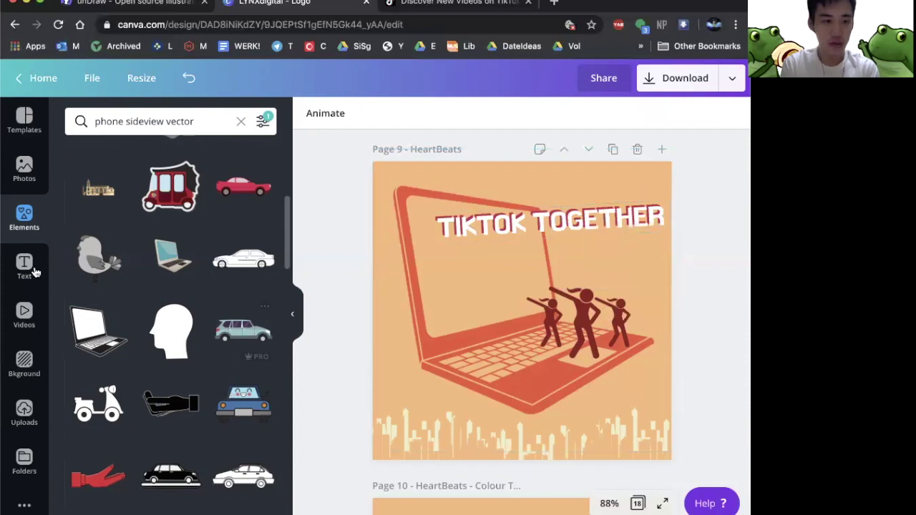
left_click(24, 171)
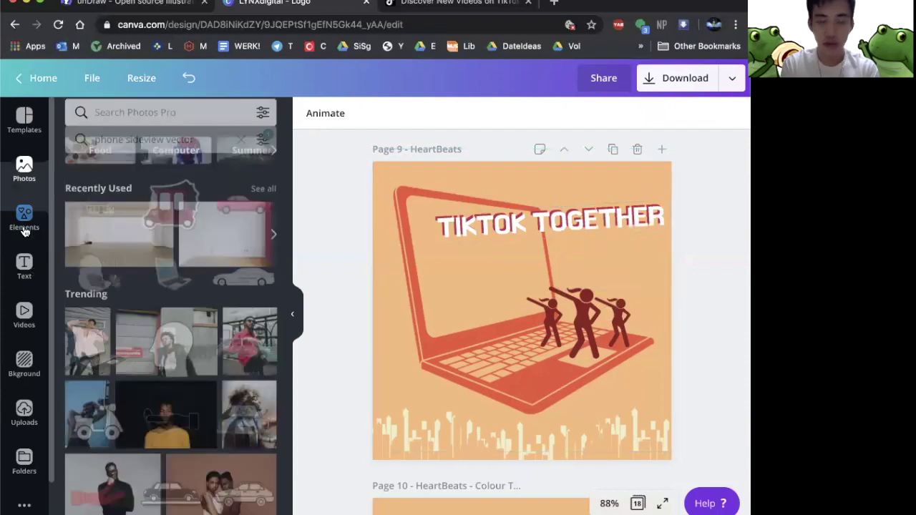
left_click(24, 217)
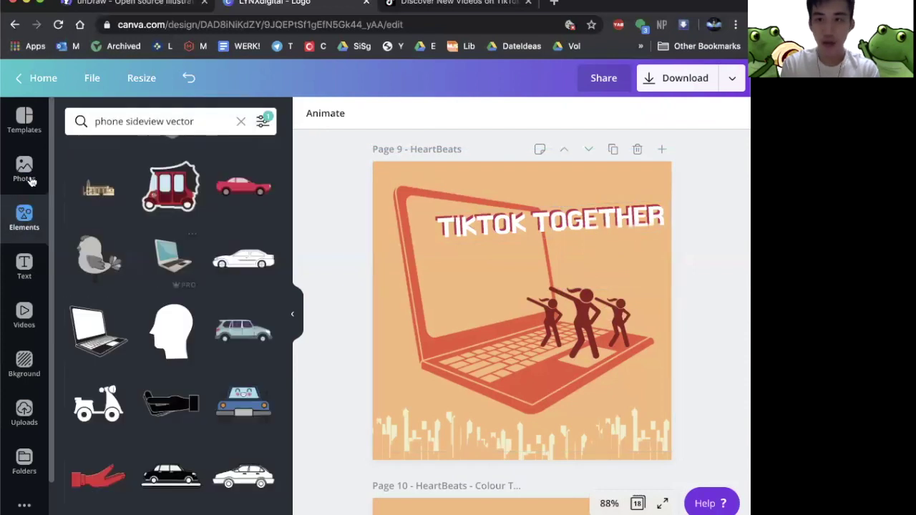
left_click(29, 179)
left_click(26, 215)
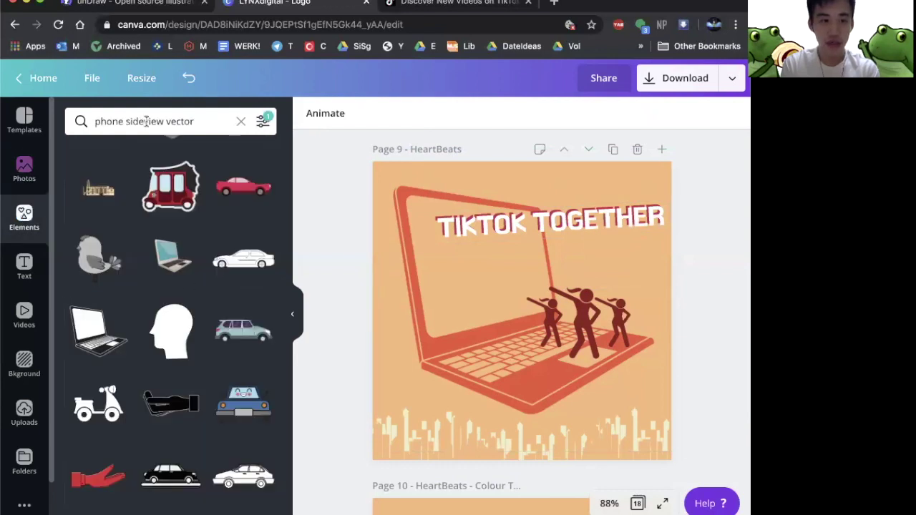
- Clear the element search, add an orange-red shape and fit it over the laptop's screen
left_click(241, 121)
scroll(190, 286, "down", 4)
left_click(211, 368)
left_click(312, 113)
left_click(149, 320)
left_click_drag(521, 311, 452, 252)
left_click_drag(370, 309, 403, 289)
- Step back through the recent shape edits and change the laptop's layer order relative to the orange-red shapes
key("super+z")
key("super+z")
key("super+z")
key("super+z")
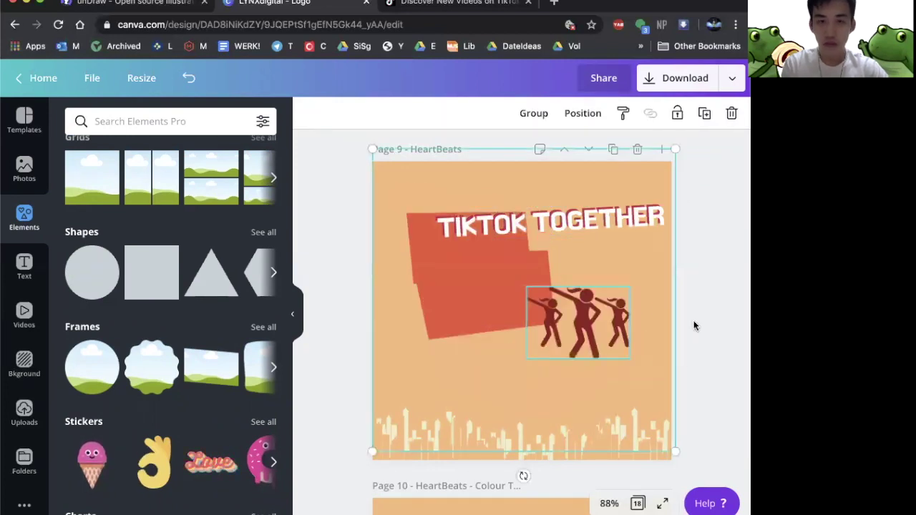
key("super+shift+z")
left_click(555, 113)
left_click(486, 179)
left_click(317, 248)
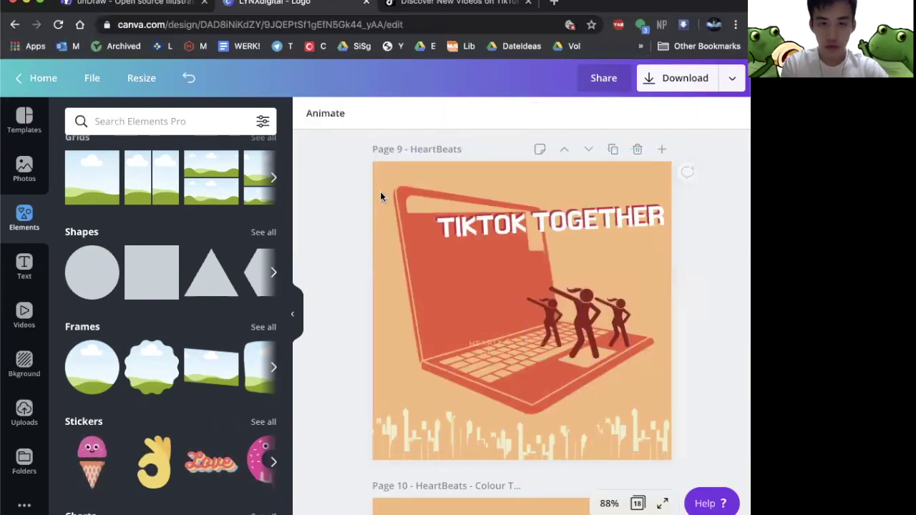
- Undo the recent layout changes back to the title in the middle with the large dancers below it
left_click(380, 191)
key("super+z")
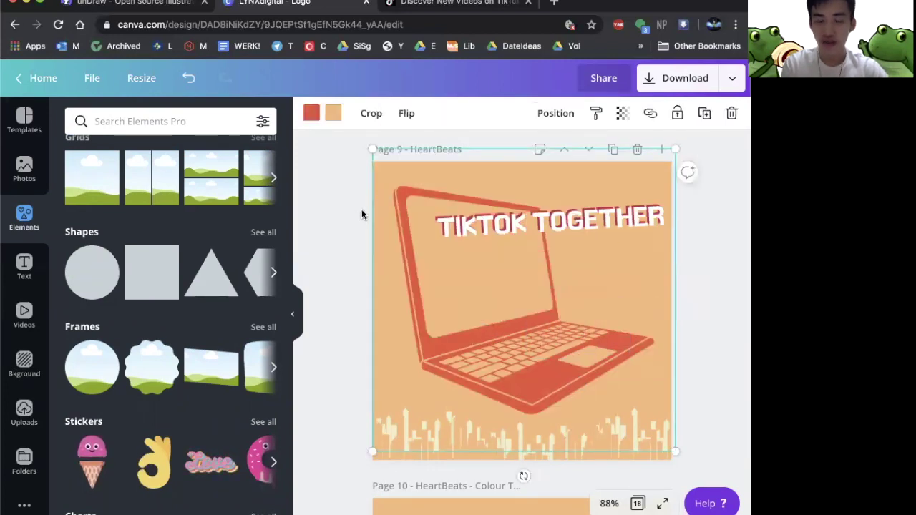
key("super+z")
key("super+z")
key("super+z")
- Shrink the laptop into the upper right of page 9 and move the TikTok logo onto page 10
left_click_drag(589, 153, 514, 235)
left_click_drag(555, 293, 615, 215)
left_click_drag(467, 280, 424, 513)
scroll(418, 393, "down", 2)
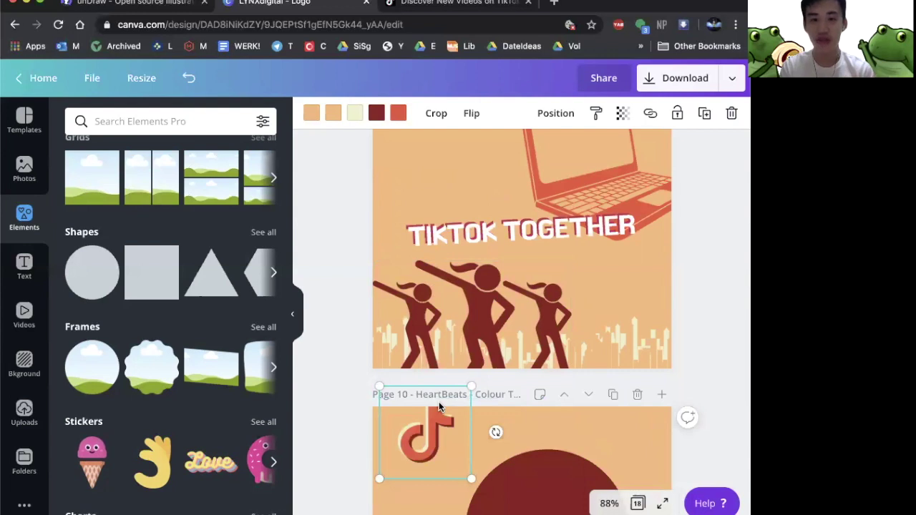
left_click_drag(425, 466, 415, 477)
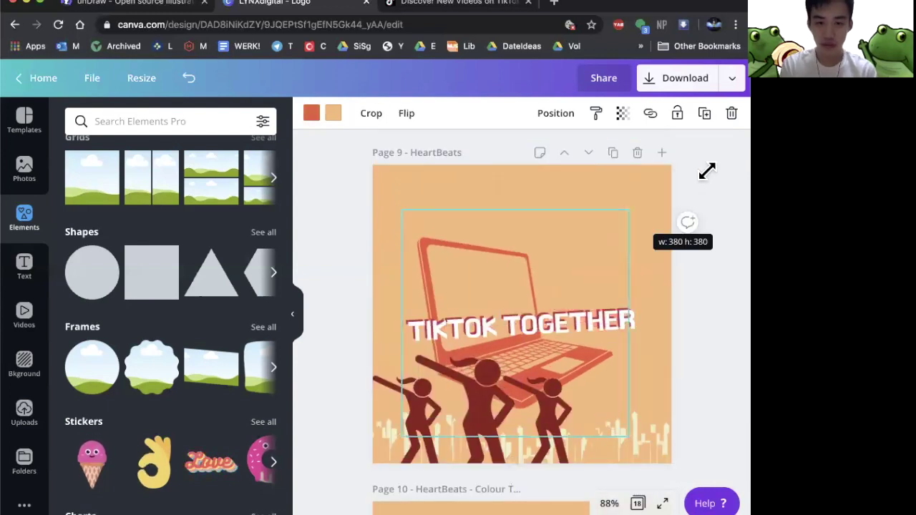
- Enlarge the laptop above the dancers and cover its screen with rotated orange-red squares, undoing the laptop's last move
left_click_drag(707, 170, 675, 155)
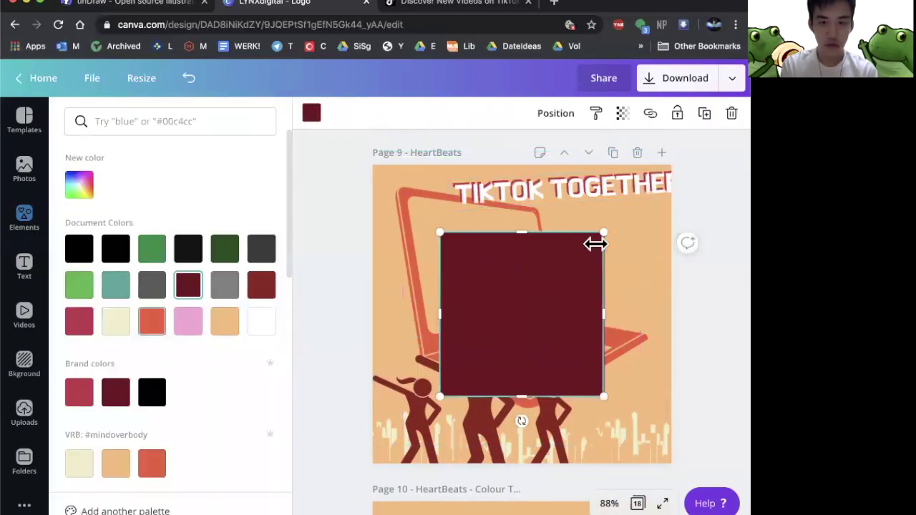
left_click(152, 322)
left_click_drag(482, 360, 430, 227)
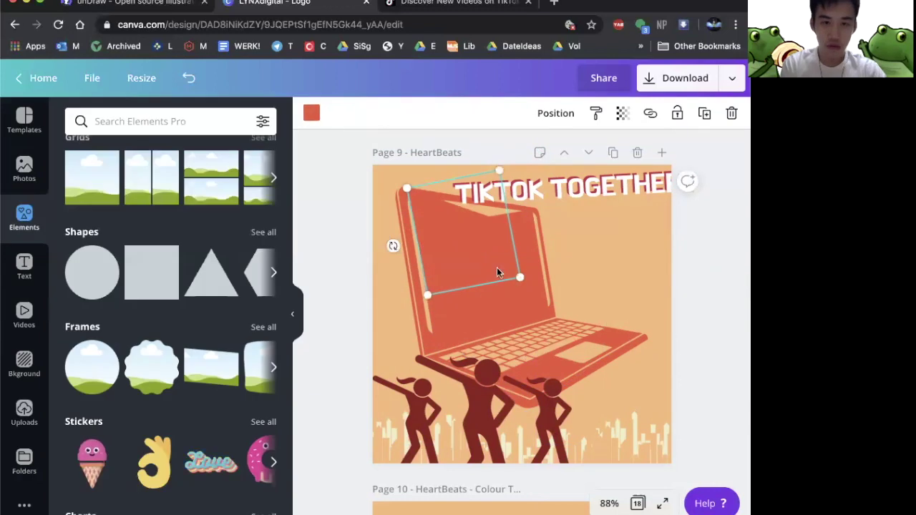
left_click_drag(393, 245, 393, 265)
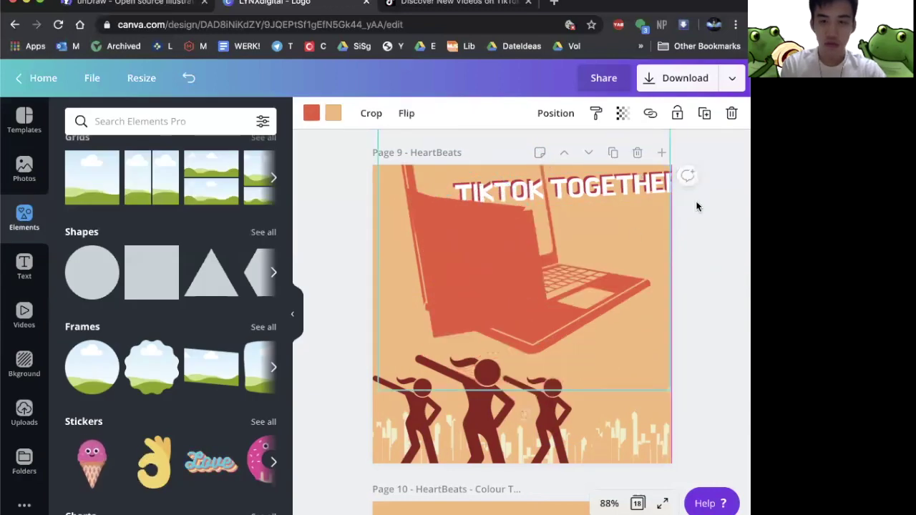
key("super+z")
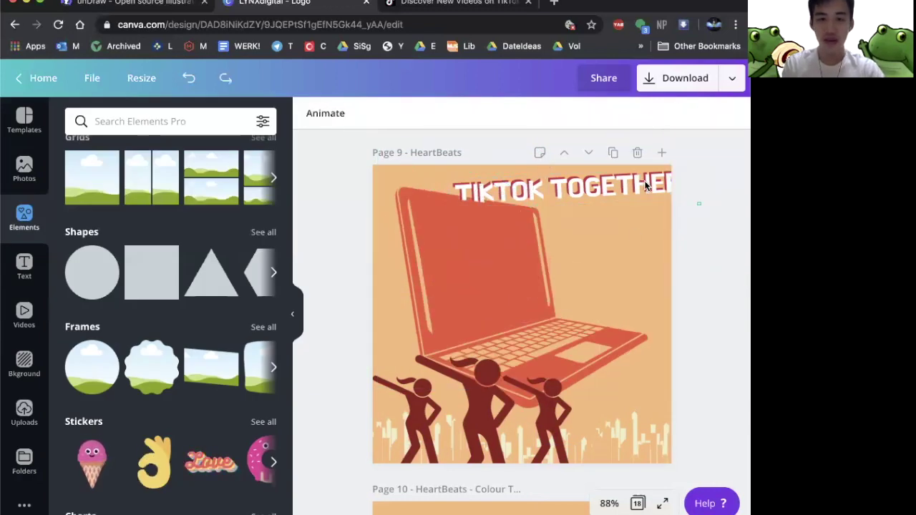
- Move the TIKTOK TOGETHER title down over the laptop's screen and bring it in front of the laptop
left_click(645, 185)
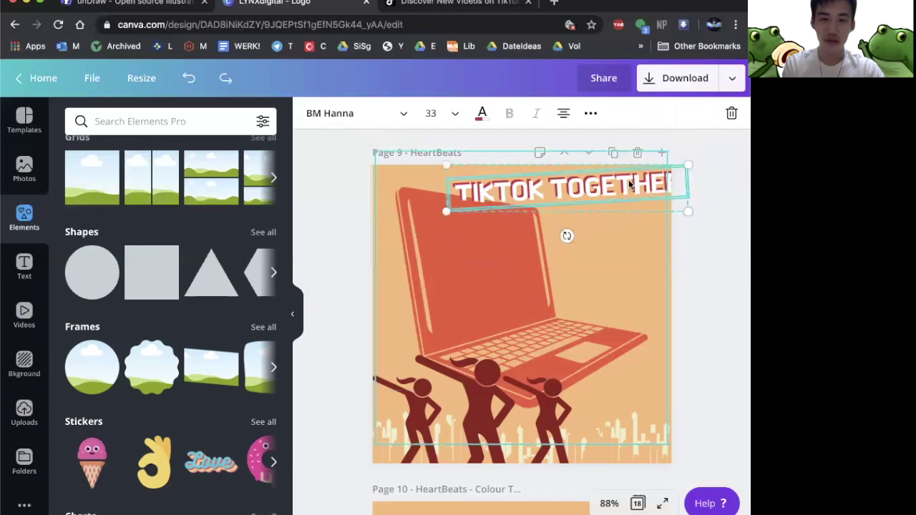
left_click_drag(630, 185, 605, 231)
key("super+x")
key("super+v")
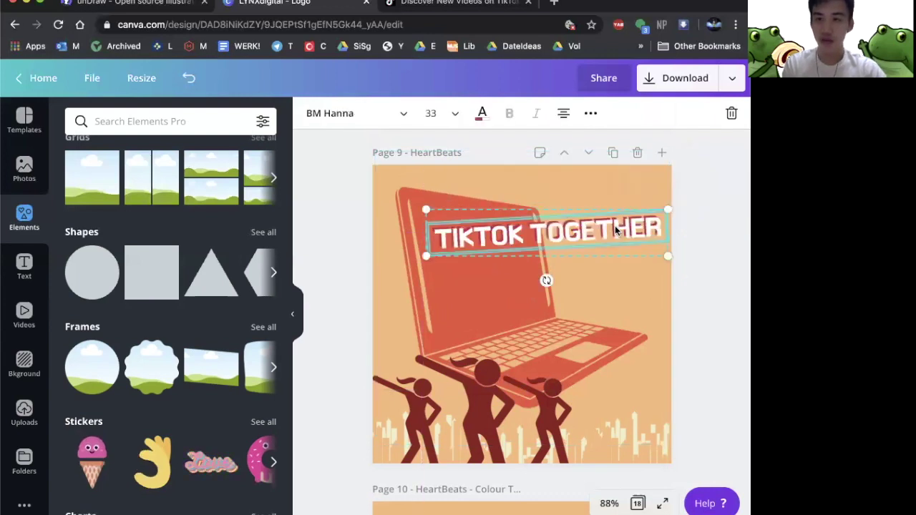
- Duplicate the title, place the copy below the original and cut the copy's text down to TOGETHER
key("ctrl+d")
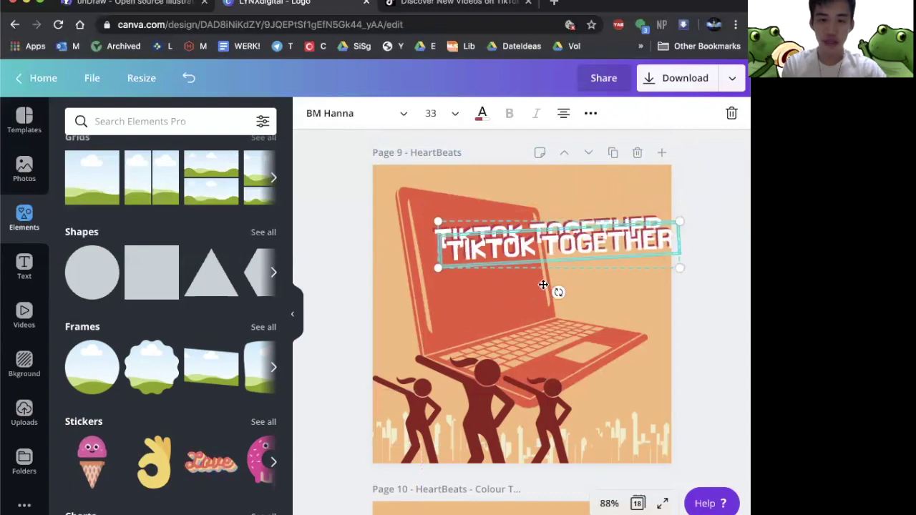
left_click_drag(543, 285, 595, 271)
right_click(582, 276)
left_click(593, 276)
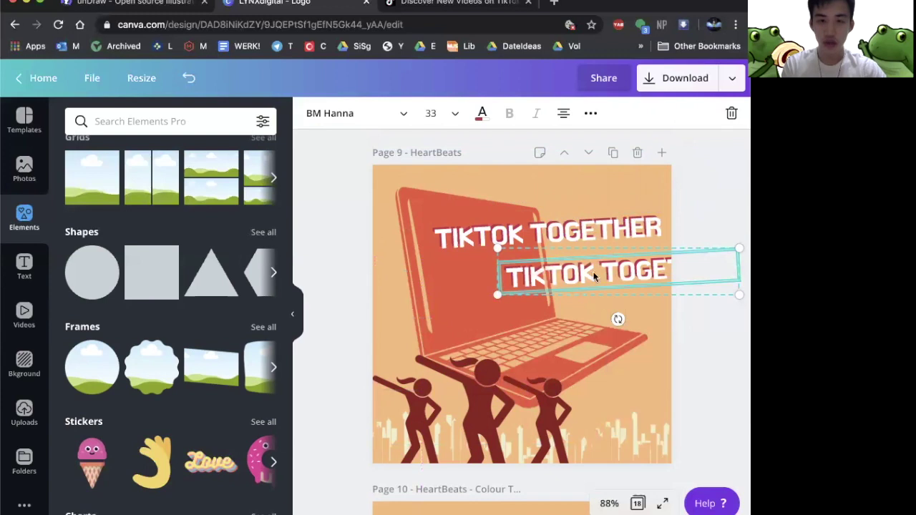
double_click(586, 270)
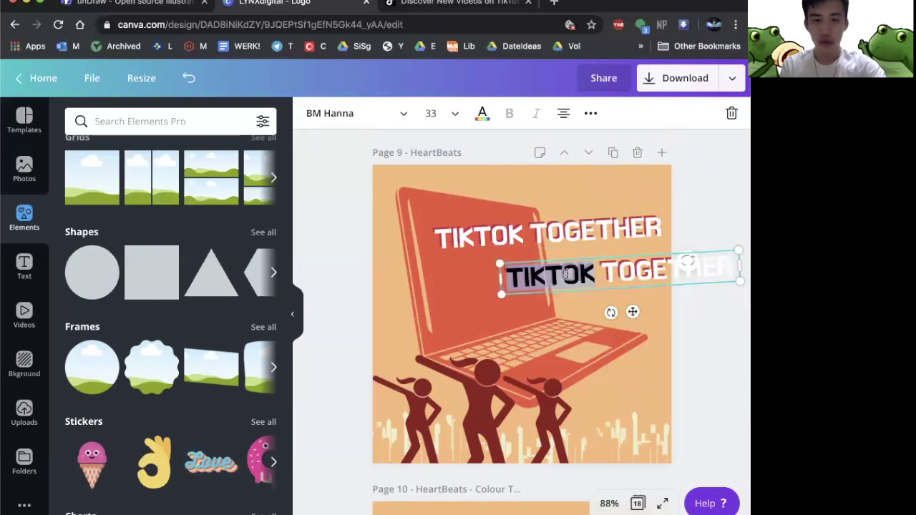
key("BackSpace")
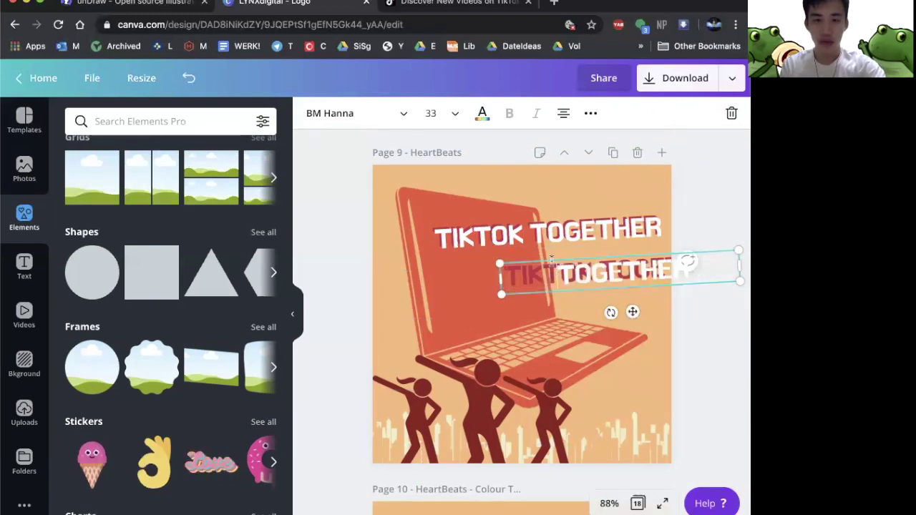
double_click(527, 276)
key("BackSpace")
left_click_drag(633, 312, 616, 272)
- Delete TOGETHER from the original title so that it reads only TIKTOK on the laptop's screen
double_click(624, 224)
key("BackSpace")
left_click_drag(577, 234, 522, 233)
left_click(486, 230)
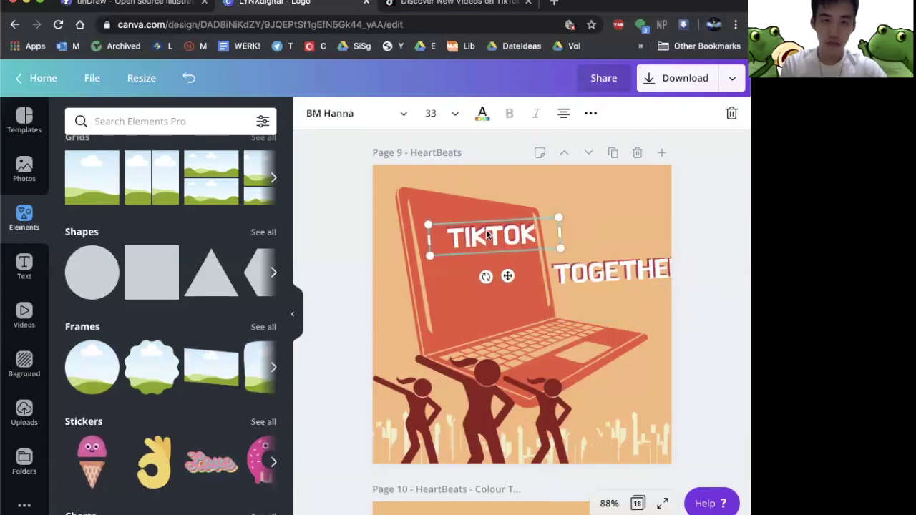
- Resize and stack the words TIKTOK and TOGETHER on the laptop's screen, with TOGETHER directly below TIKTOK
left_click_drag(343, 188, 513, 282)
left_click(513, 282, "shift")
left_click_drag(562, 249, 573, 262)
left_click_drag(504, 237, 467, 237)
left_click_drag(630, 272, 487, 268)
left_click_drag(601, 240, 658, 229)
left_click_drag(530, 265, 501, 272)
left_click(701, 295)
- Shrink the group of three dancers and place it on the right part of the laptop's keyboard
scroll(501, 307, "up", 5)
scroll(501, 313, "down", 4)
left_click_drag(487, 465, 584, 369)
left_click_drag(673, 338, 577, 408)
left_click_drag(562, 439, 620, 390)
- Search the elements for "dance" and "dance senior" and browse the graphics
left_click(165, 121)
type("dance")
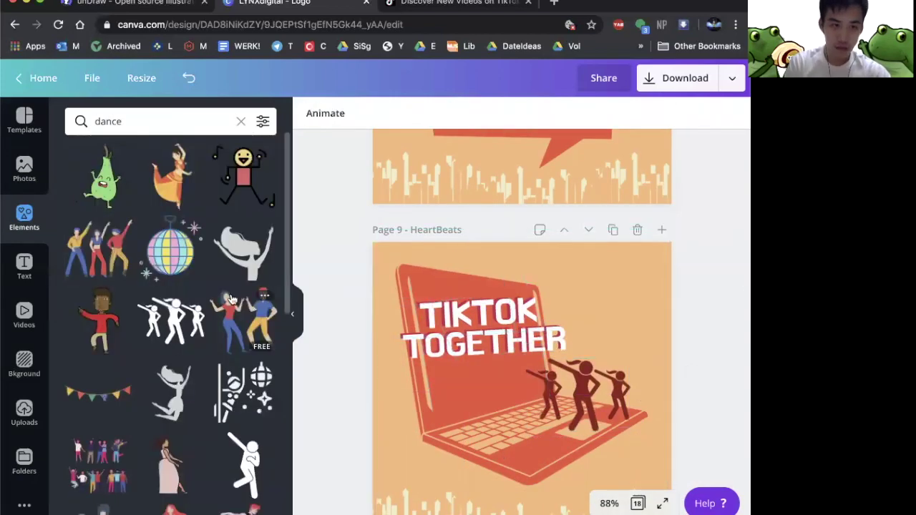
type(" senior")
key("Return")
scroll(214, 383, "down", 10)
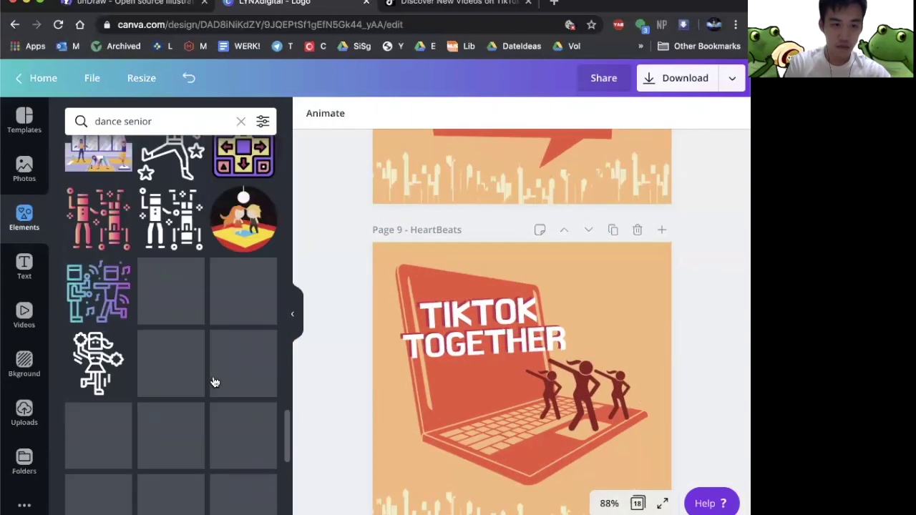
scroll(214, 383, "down", 8)
- Search the elements for "edlerly senior" and look through the graphics
double_click(114, 121)
type("edlerly")
key("Return")
scroll(135, 233, "down", 15)
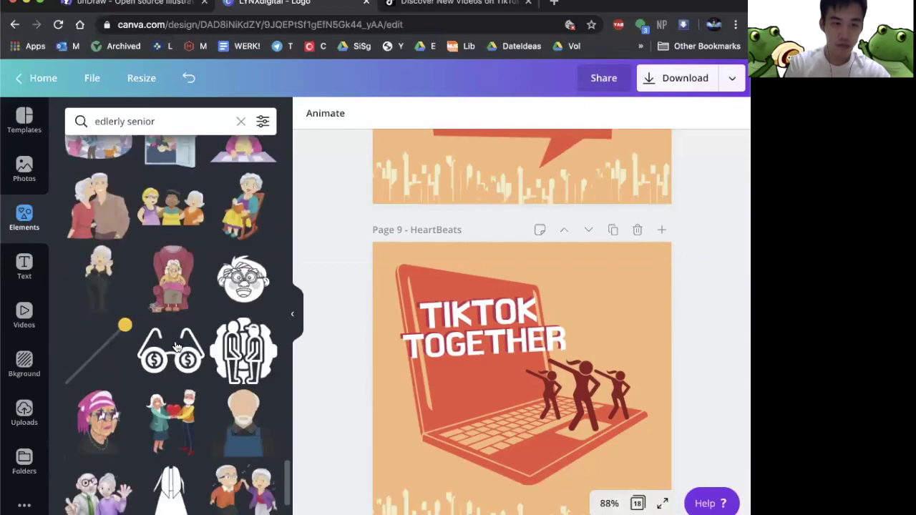
scroll(176, 346, "down", 6)
left_click(176, 346)
- Enlarge the word TIKTOK above a right-shifted TOGETHER, and rename page 9 as "TikTok Together"
left_click_drag(522, 392, 432, 438)
left_click_drag(461, 374, 430, 438)
left_click_drag(416, 470, 513, 418)
scroll(370, 171, "down", 1)
double_click(437, 185)
type("TikTok Together")
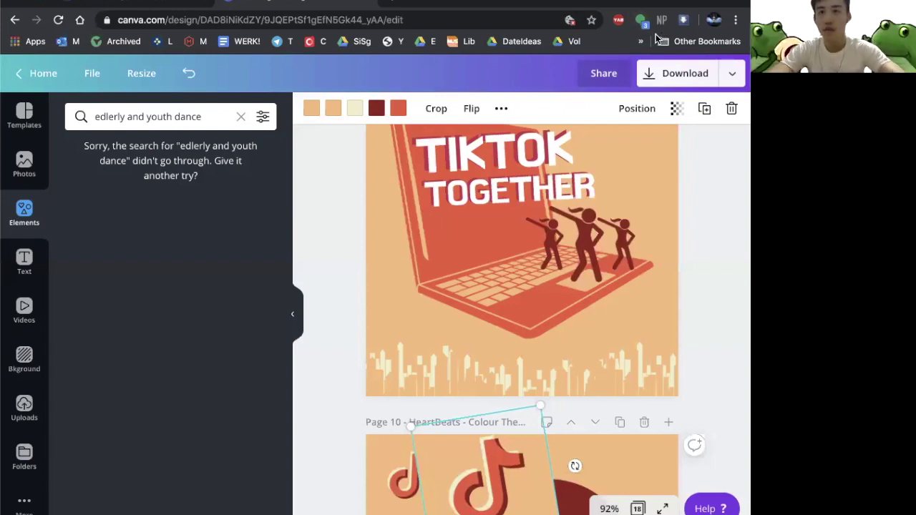
- Move the large TikTok logo from page 10 into the upper right corner of the artwork on page 9
scroll(665, 219, "up", 3)
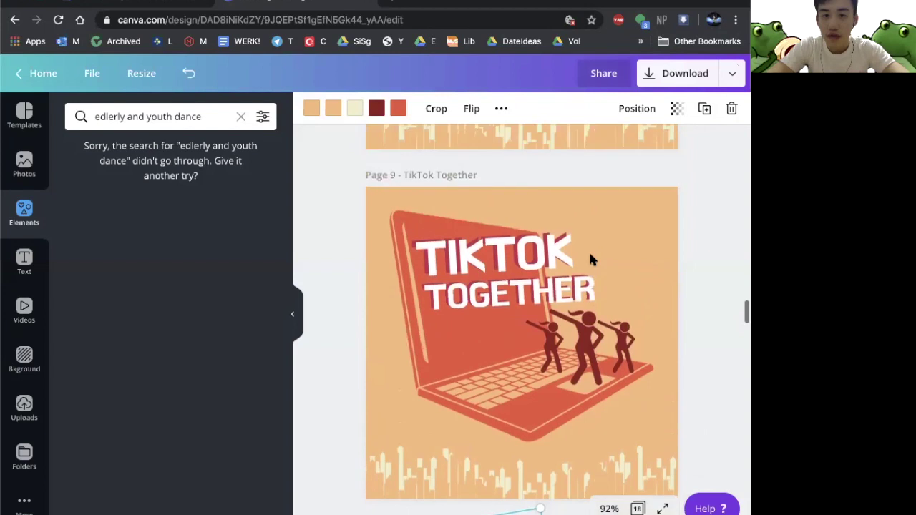
left_click(690, 297)
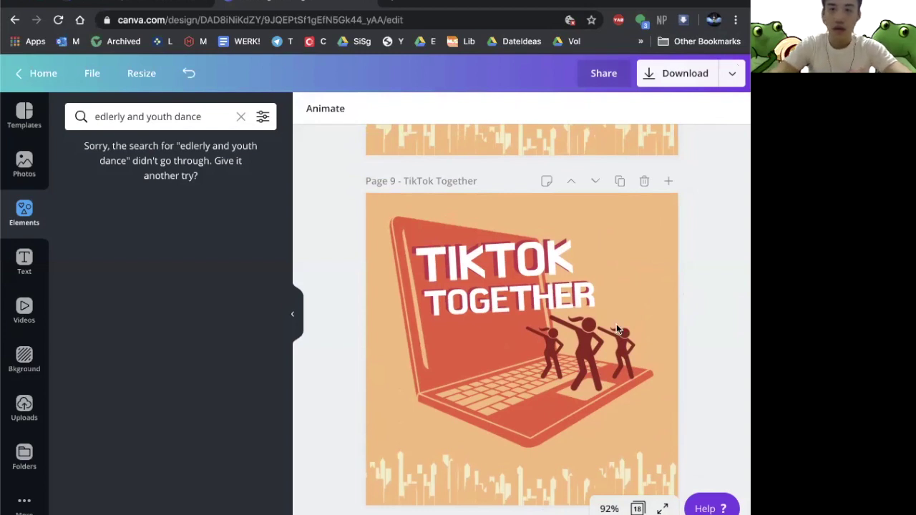
scroll(651, 355, "down", 4)
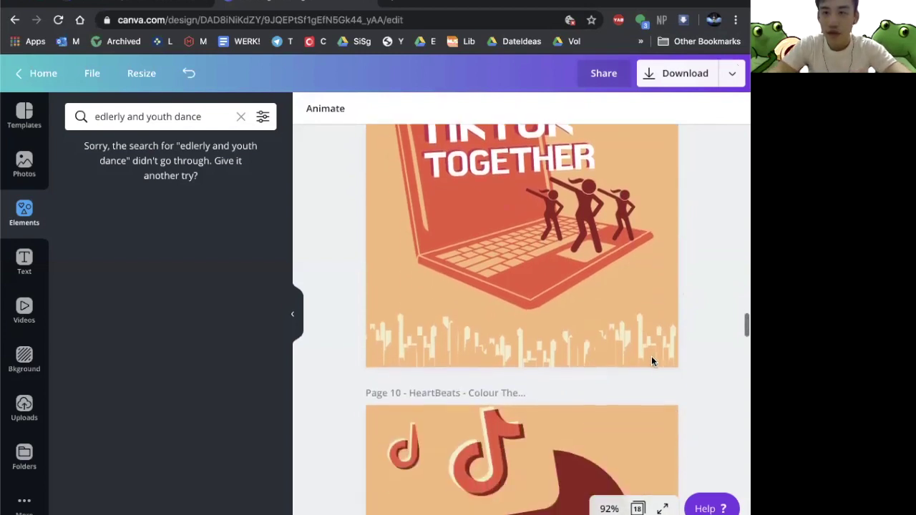
left_click_drag(520, 427, 637, 214)
scroll(638, 214, "up", 4)
left_click_drag(674, 332, 650, 219)
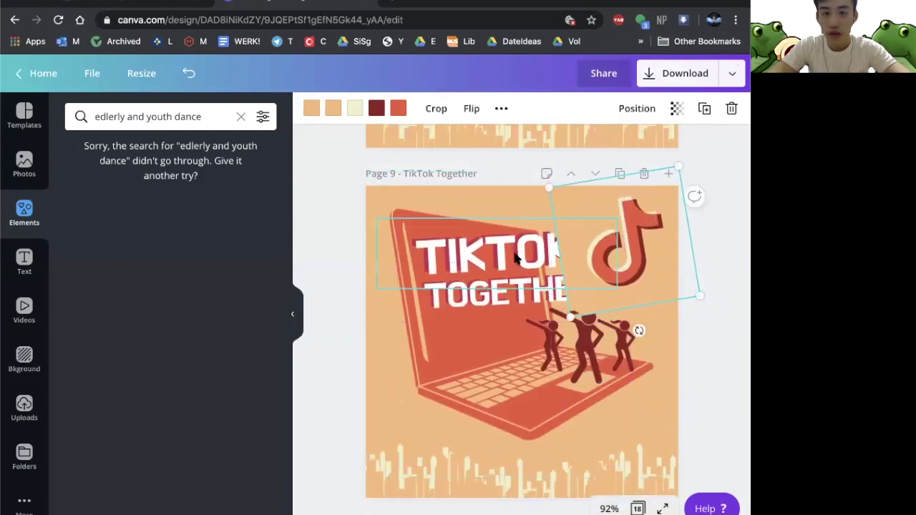
- Bring both title words and the dancers in front of the TikTok logo, shifting the logo slightly down and right
left_click(490, 270)
left_click(475, 297, "shift")
key("super+x")
key("super+v")
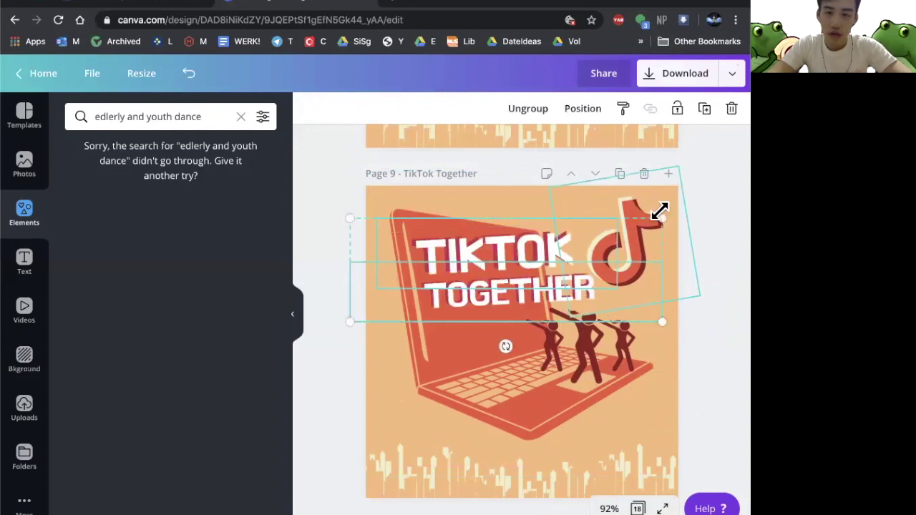
left_click_drag(652, 197, 661, 238)
left_click(566, 360)
key("super+x")
key("super+v")
- Duplicate the TikTok logo and place a smaller copy, tilted the other way, above the end of the word TIKTOK
left_click(655, 233)
key("super+d")
left_click_drag(696, 203, 650, 272)
left_click_drag(631, 369, 612, 368)
left_click_drag(617, 300, 587, 204)
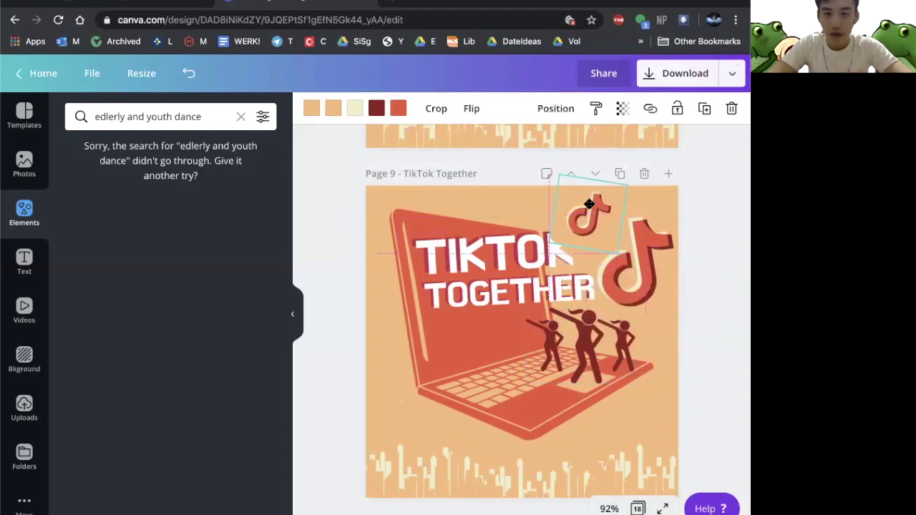
left_click(500, 257)
left_click(624, 239)
left_click(532, 360)
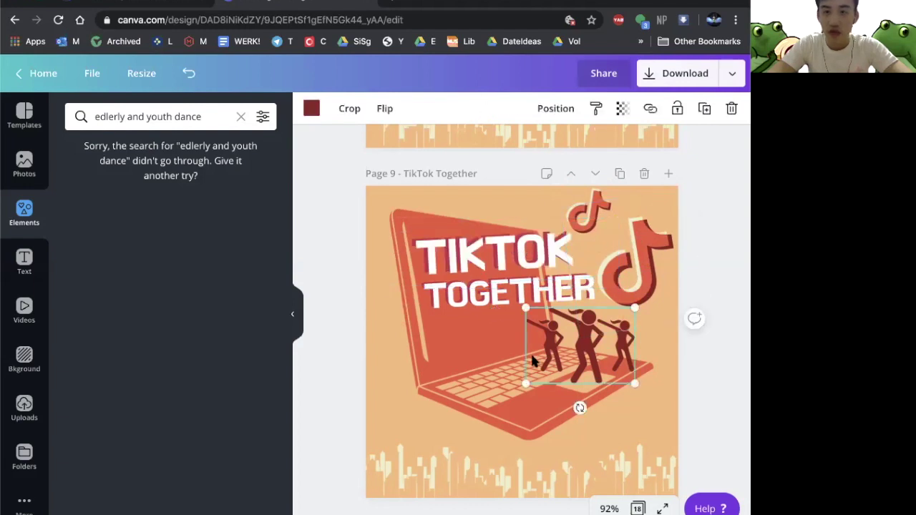
mouse_move(504, 229)
left_mouse_down()
mouse_move(480, 323)
mouse_move(491, 266)
mouse_move(548, 229)
mouse_move(530, 276)
mouse_move(511, 229)
left_mouse_up()
key("ctrl+z")
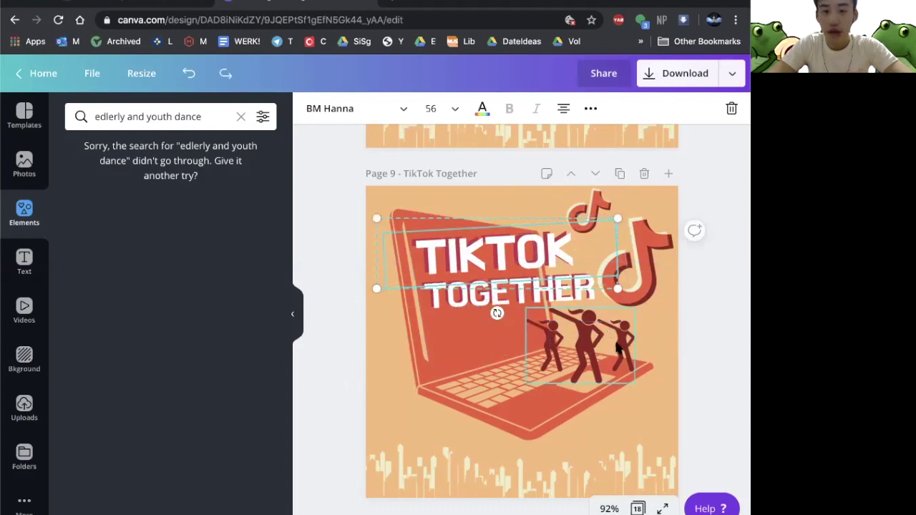
left_click(682, 299)
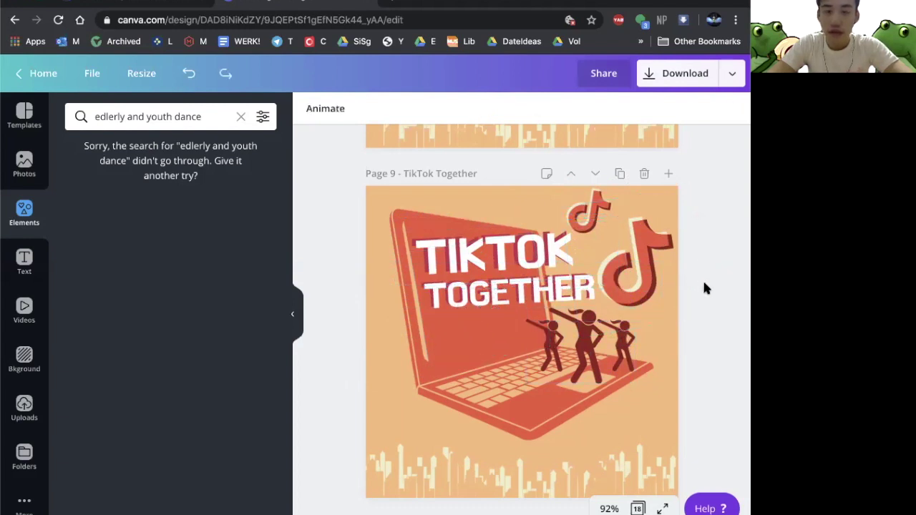
- Nudge the small TikTok logo slightly to the right on page 9
mouse_move(597, 200)
left_mouse_down()
mouse_move(614, 200)
mouse_move(585, 200)
left_mouse_up()
left_click(700, 307)
left_click(693, 365)
scroll(692, 364, "down", 3)
scroll(692, 364, "up", 1)
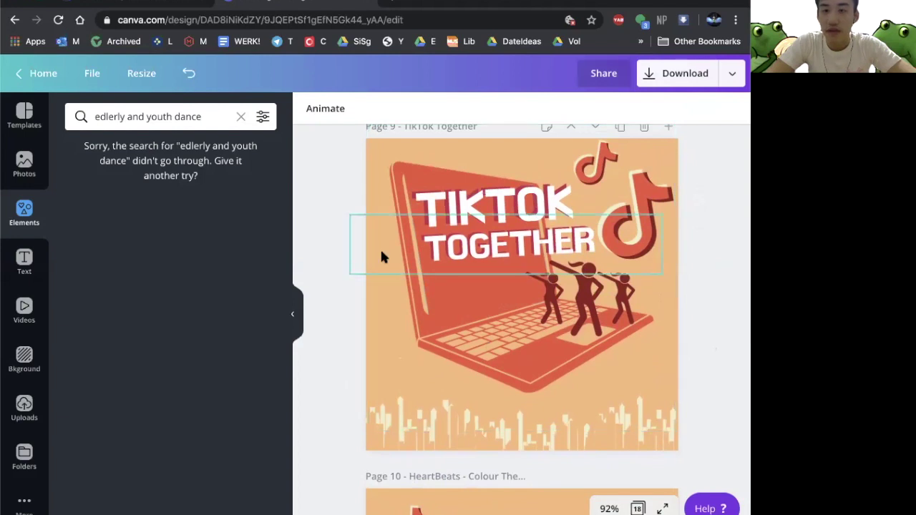
scroll(380, 251, "up", 1)
- Search the elements for "dancing" and add the dancing couple in dark red, small, on the left of the laptop's keyboard
left_click(190, 118)
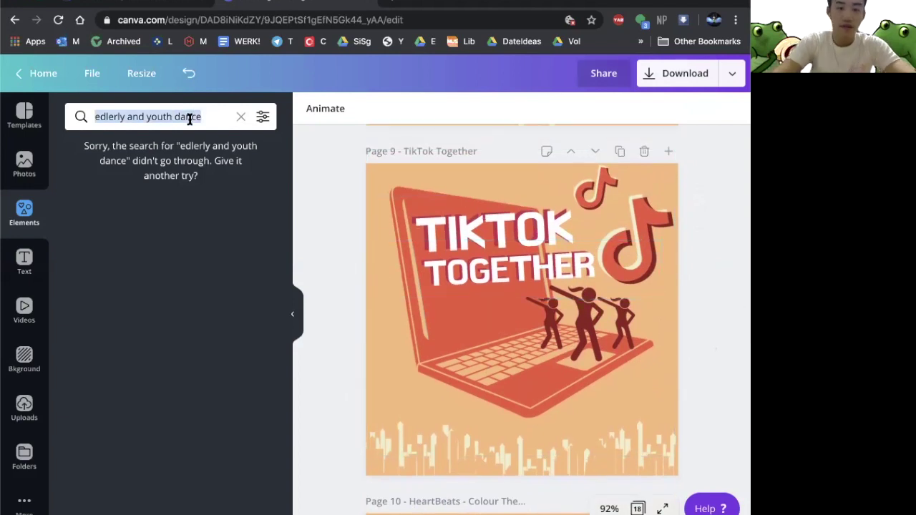
type("dancing")
key("Return")
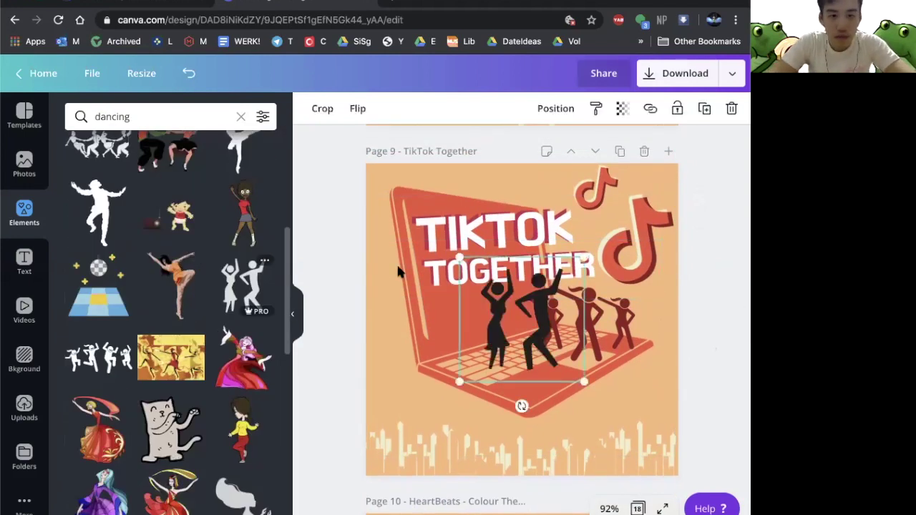
left_click(311, 107)
left_click(89, 313)
left_click(368, 392)
left_click(711, 390)
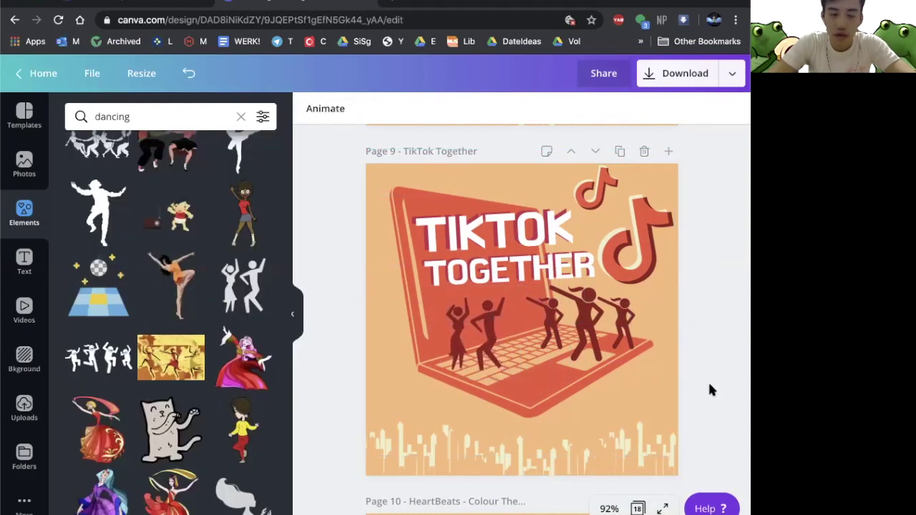
- Select all the elements on page 9 and shift them together slightly down and to the left
key("ctrl+a")
left_click(547, 107)
left_click_drag(609, 255, 601, 266)
left_click(708, 270)
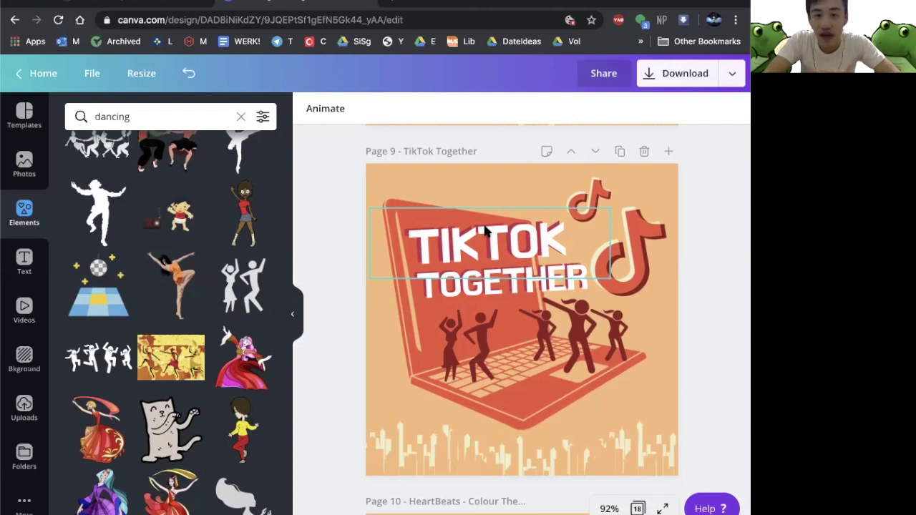
- Search the elements for "instagram"
left_click(637, 221)
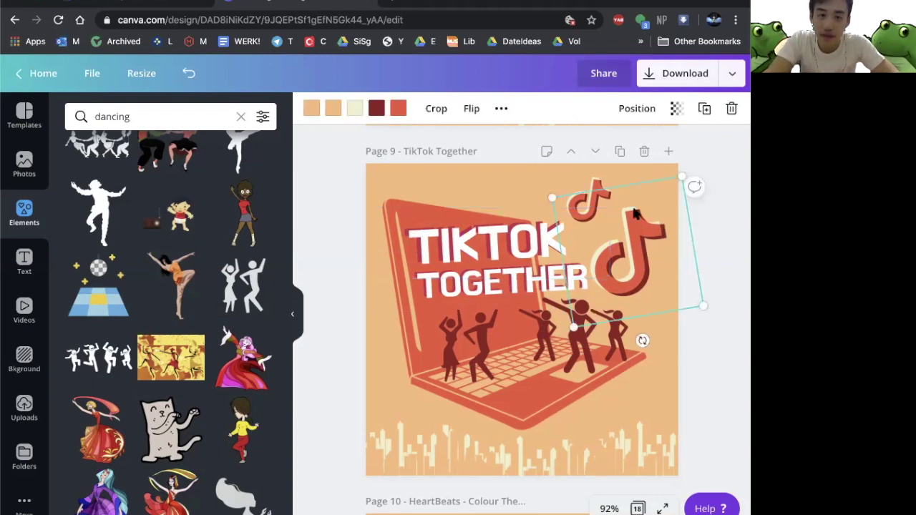
double_click(103, 117)
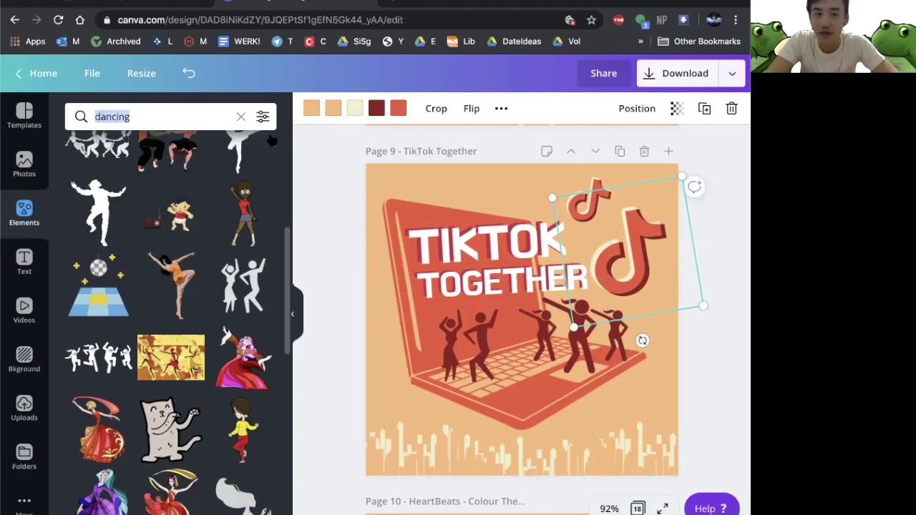
type("inst")
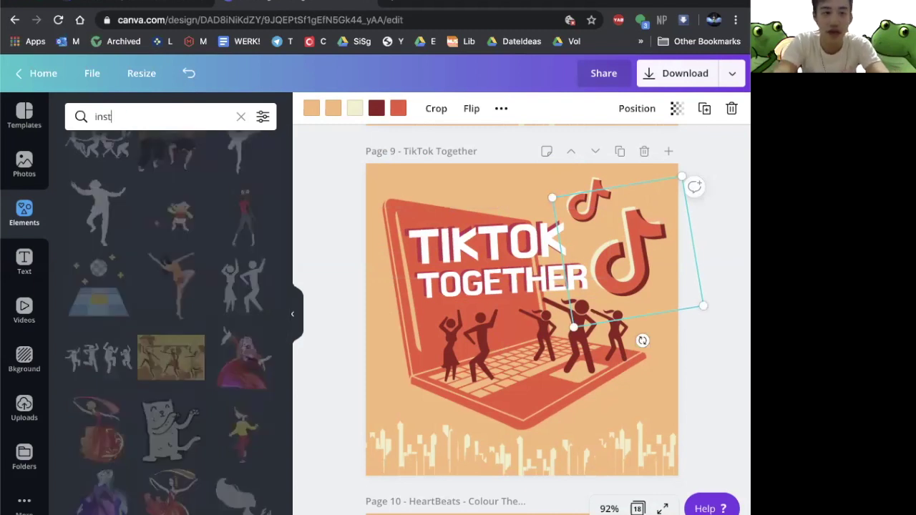
type("agram")
key("Return")
- Search the elements for "twitter" and add the solid blue bird without a background to page 9
double_click(123, 116)
type("twitter")
key("Return")
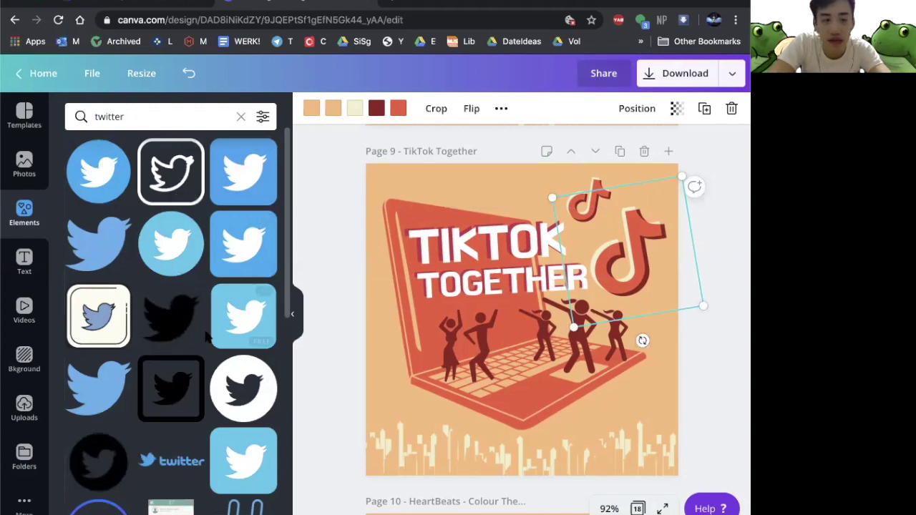
scroll(243, 429, "down", 3)
scroll(243, 448, "down", 10)
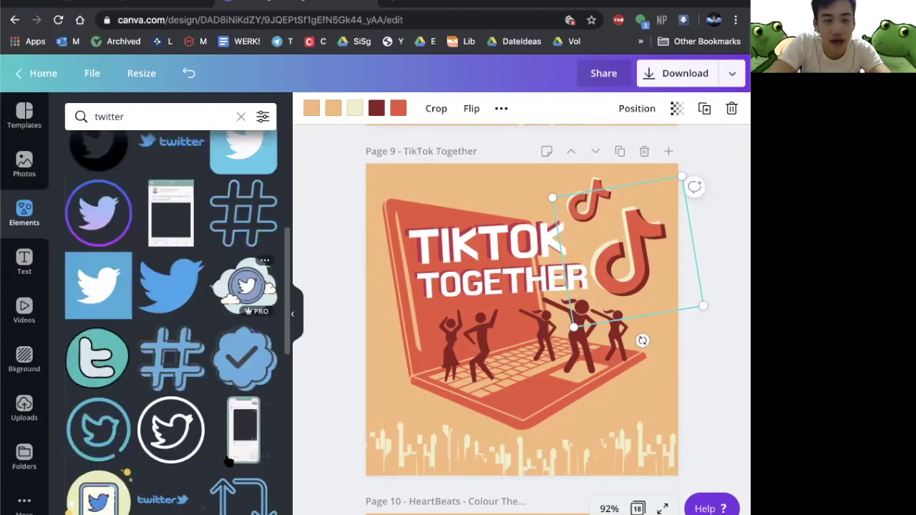
scroll(227, 462, "up", 6)
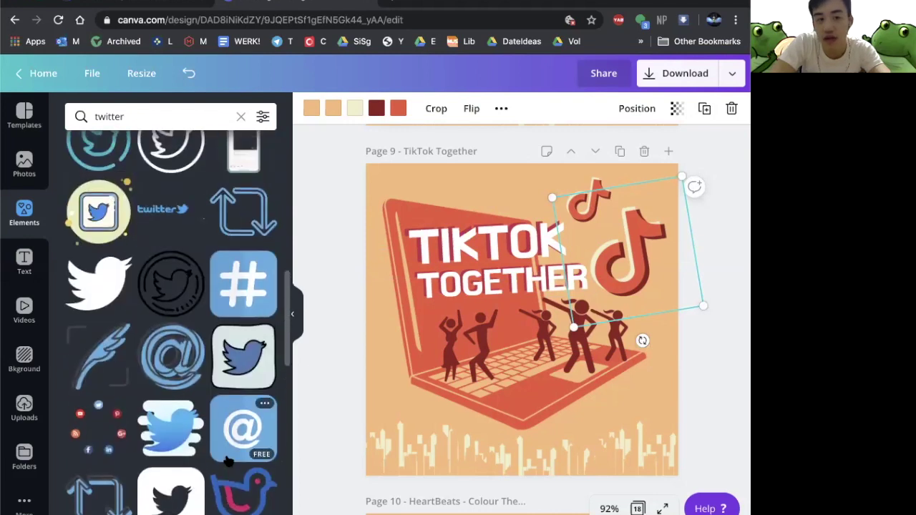
scroll(228, 461, "up", 3)
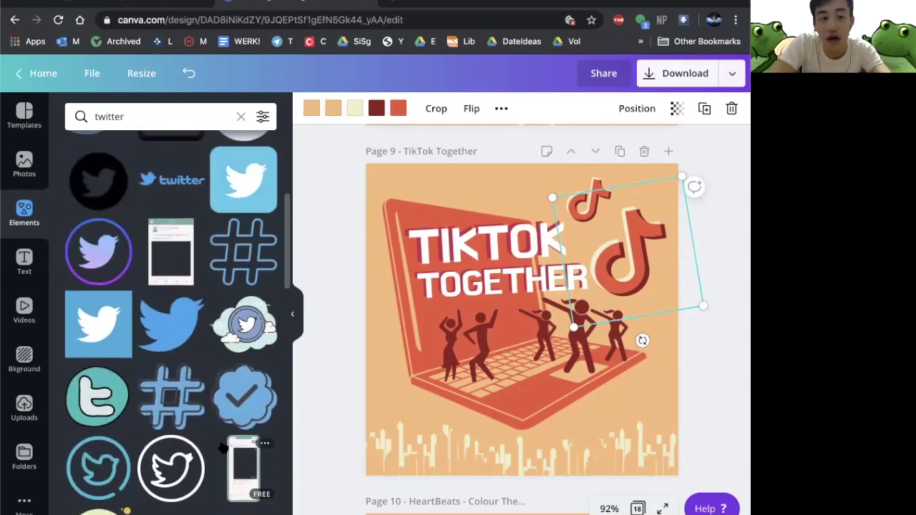
left_click(183, 322)
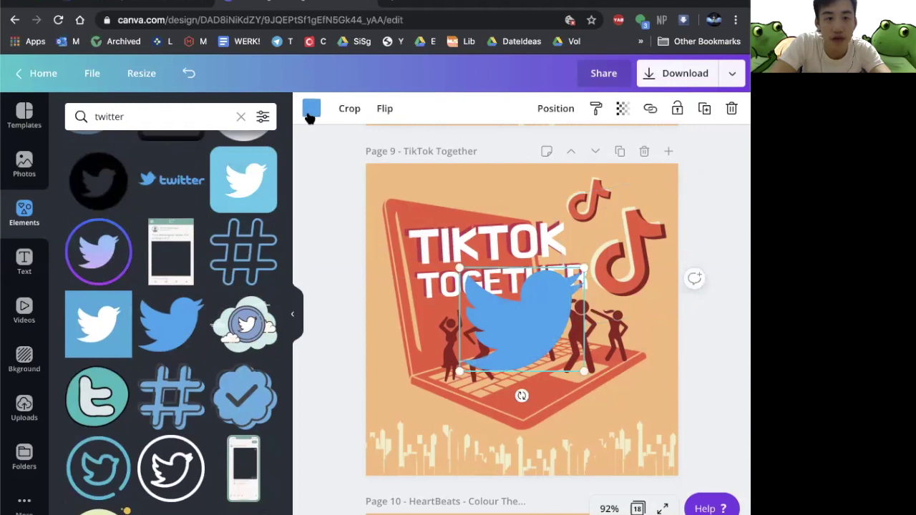
- Recolour the Twitter bird dark green from the document colours
left_click(312, 109)
left_click(226, 242)
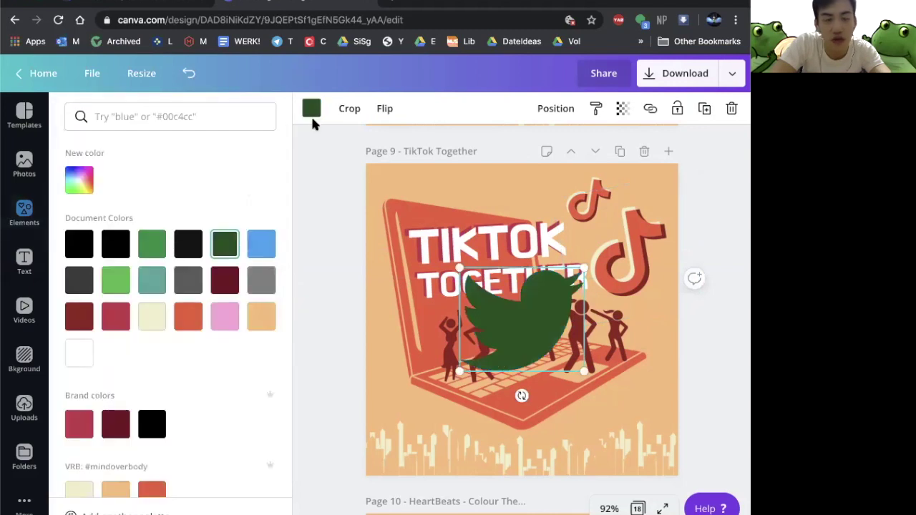
left_click(311, 108)
left_click(314, 109)
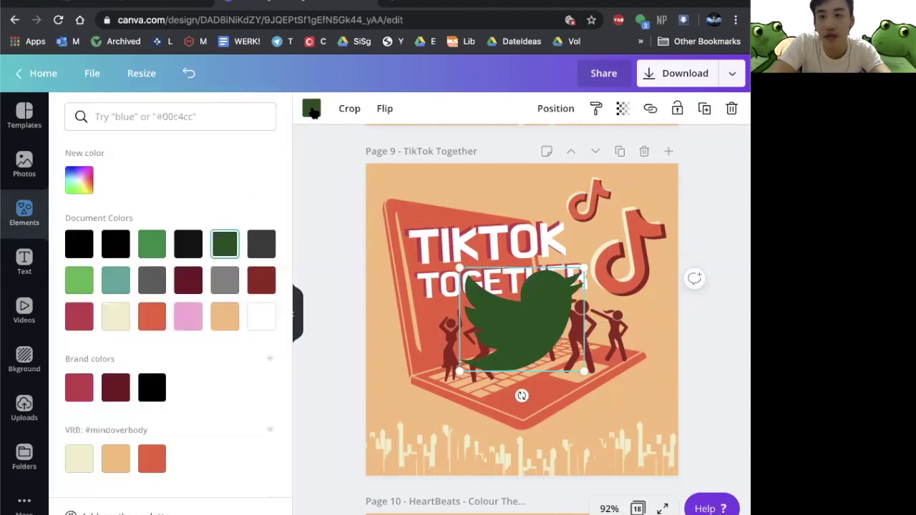
- Try the Twitter bird in dark maroon over the title, and undo the move and the recolours
left_click(192, 280)
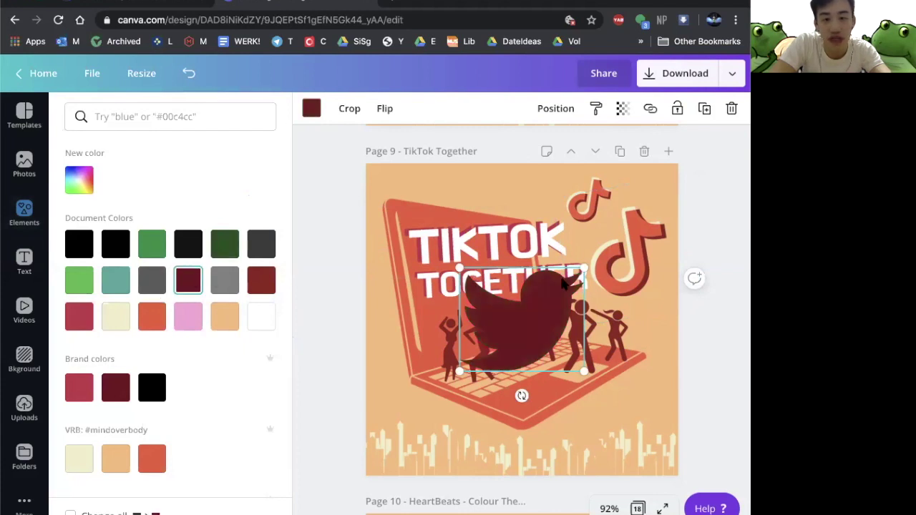
left_click_drag(546, 297, 485, 221)
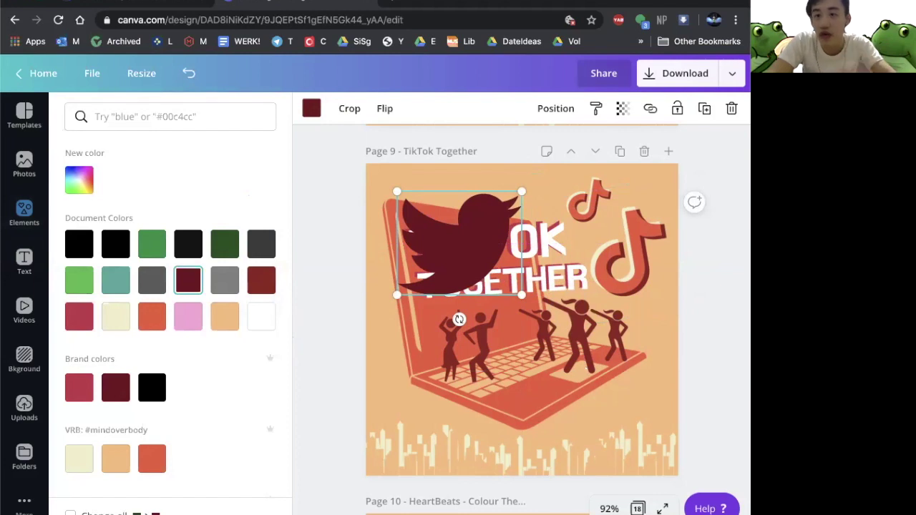
key("ctrl+z")
key("ctrl+z")
key("ctrl+z")
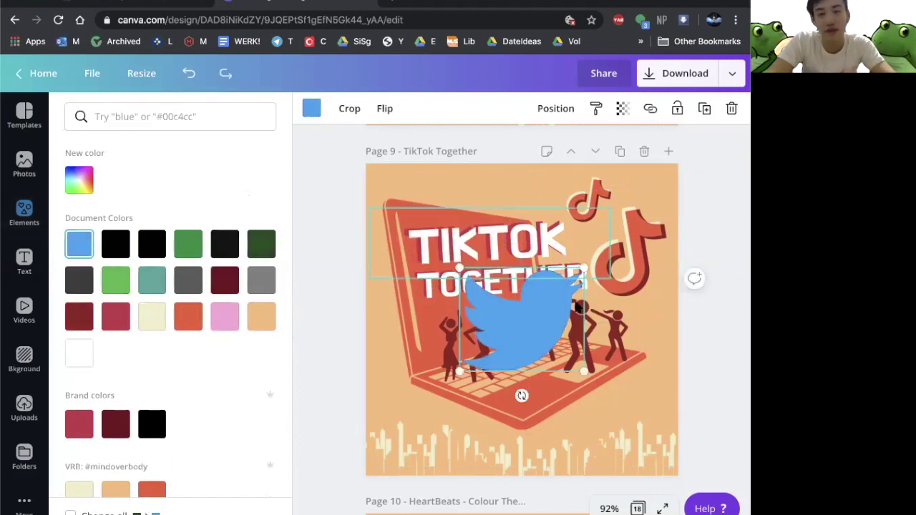
- Move the blue Twitter bird up on page 9, duplicate it and recolour the copy green
left_click_drag(552, 297, 596, 242)
key("super+d")
left_click(188, 247)
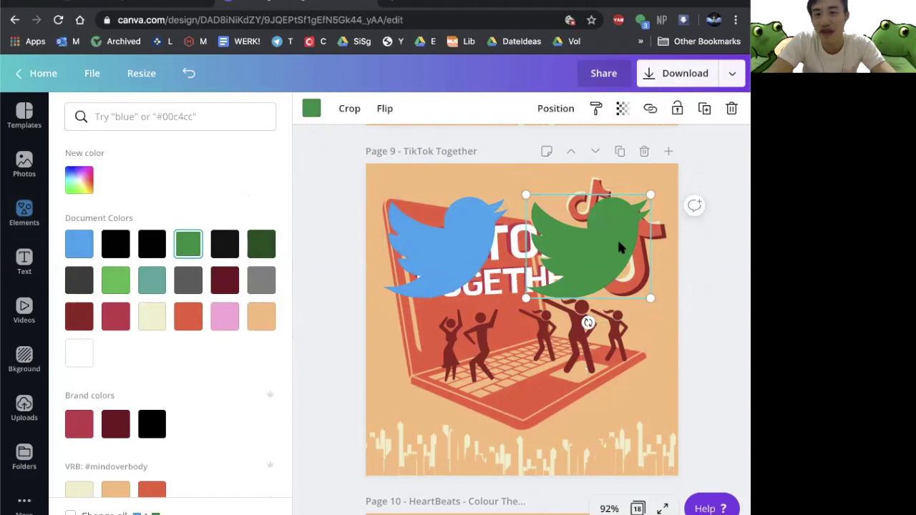
- Shrink the blue and green Twitter birds together to small icons near the lower-left corner of the artwork
left_click_drag(620, 245, 616, 360)
left_click(460, 256)
left_click_drag(460, 256, 451, 346)
left_click(586, 341, "shift")
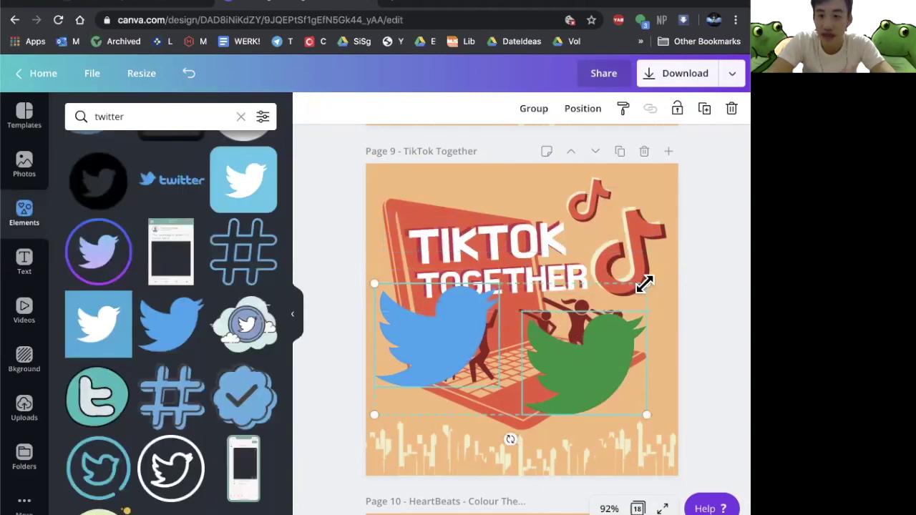
left_click_drag(645, 284, 453, 421)
left_click(341, 391)
left_click(414, 405)
left_click(383, 398)
left_click_drag(377, 386, 379, 397)
- Add the round Twitter icon with the cut-out bird to page 9 and shrink it into the lower-left corner of the artwork
scroll(236, 330, "up", 3)
left_click(243, 332)
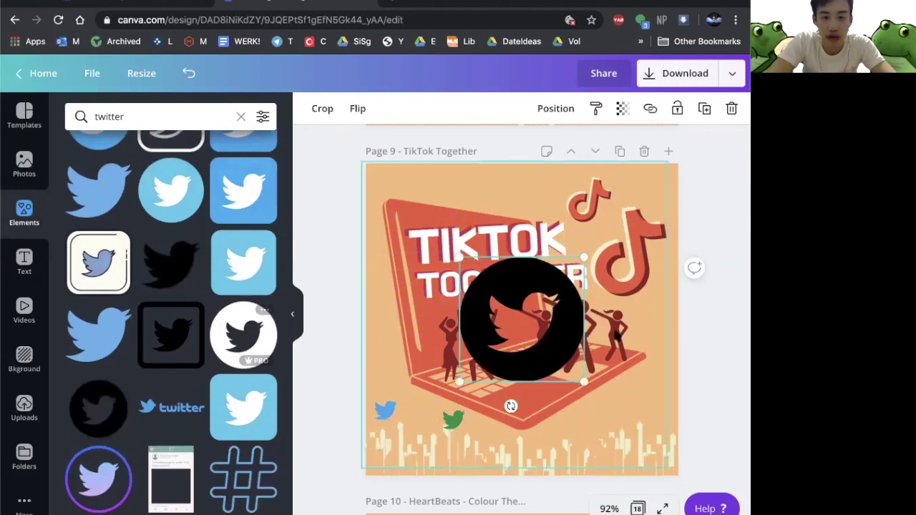
left_click_drag(585, 259, 391, 449)
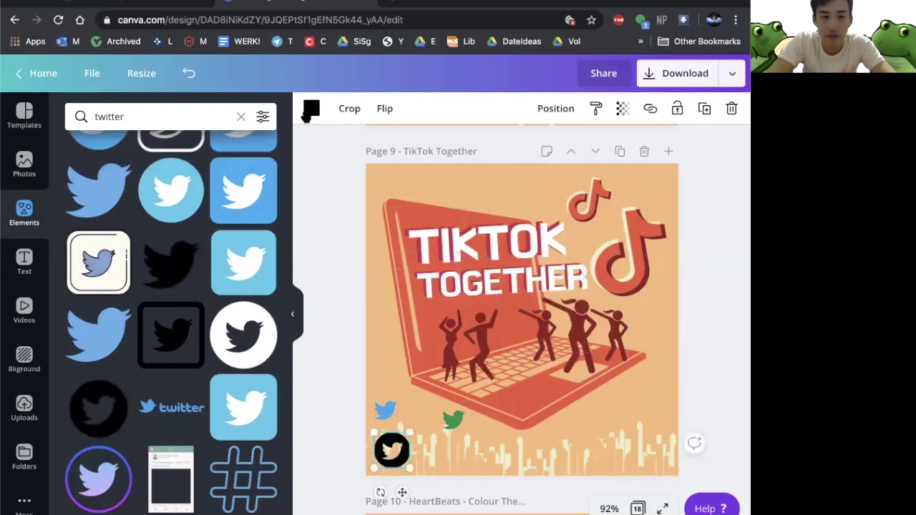
- Recolour the round Twitter icon blue from the document colours and move it slightly to the right
left_click(311, 108)
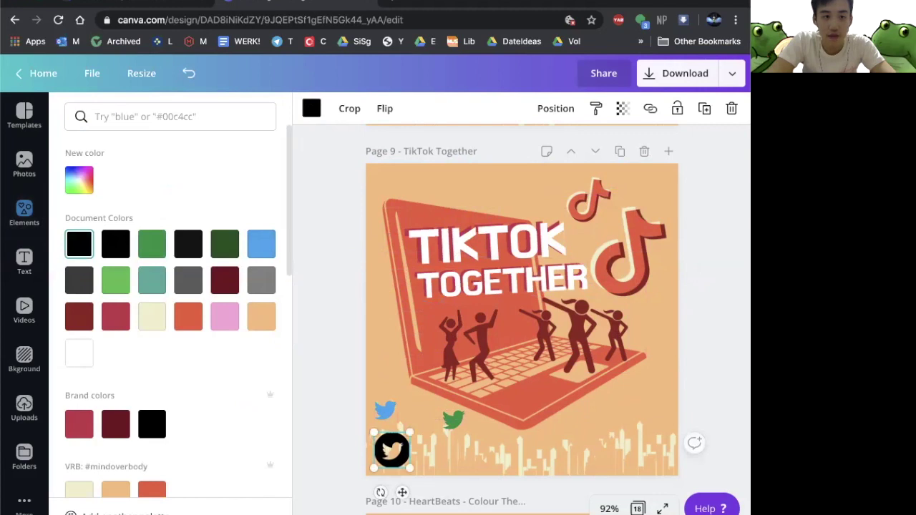
left_click(79, 352)
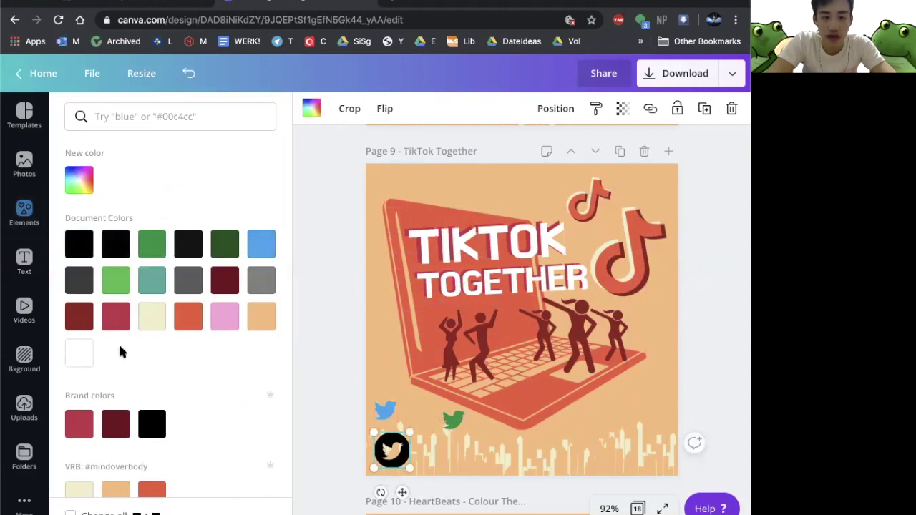
left_click(87, 246)
left_click(308, 431)
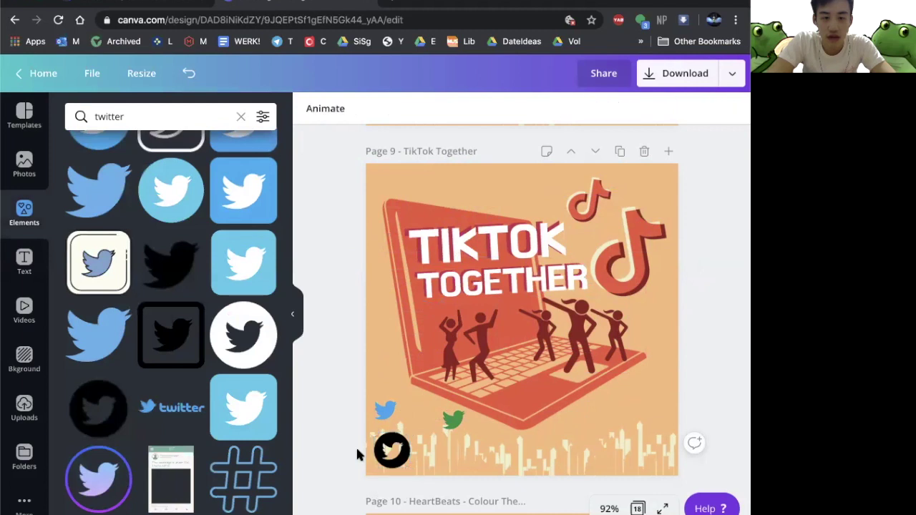
left_click(384, 455)
left_click(311, 108)
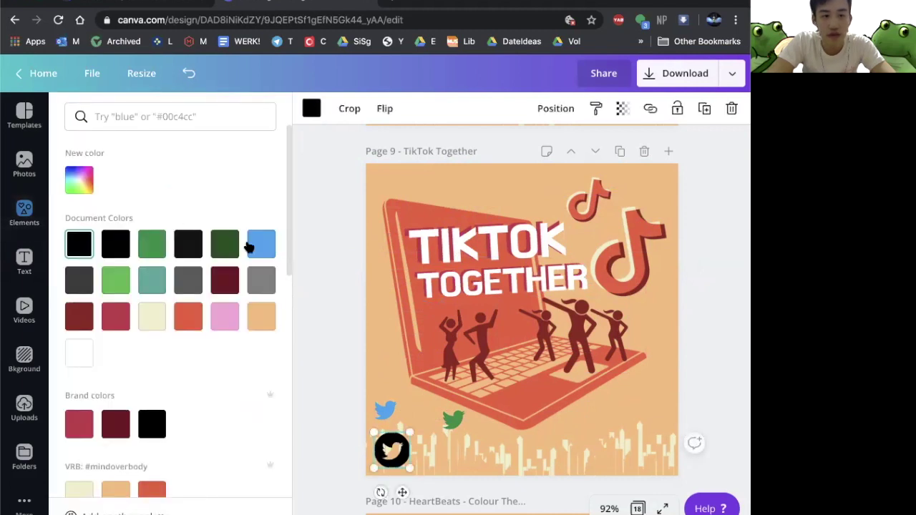
left_click(261, 244)
left_click(330, 401)
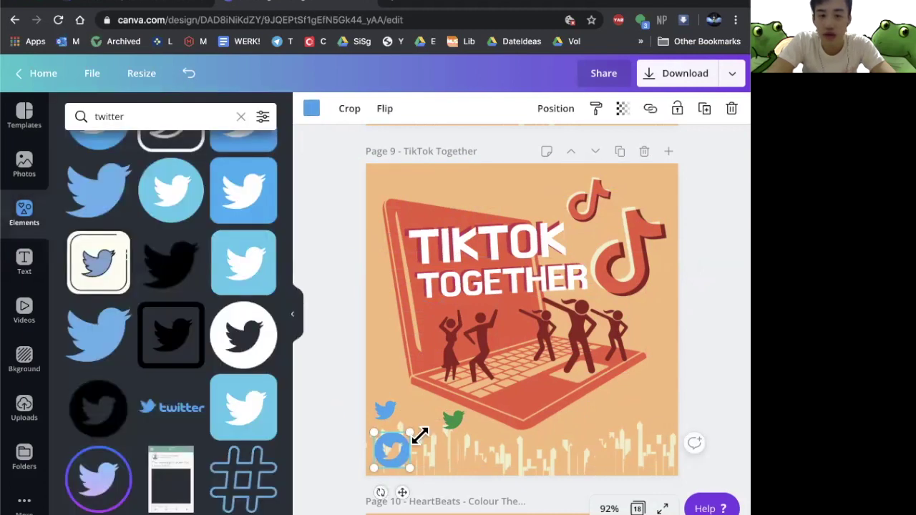
left_click_drag(403, 448, 423, 450)
- Enlarge the small blue Twitter bird to about 100 by 83 and copy its hex colour code #1da1f2
left_click(387, 412)
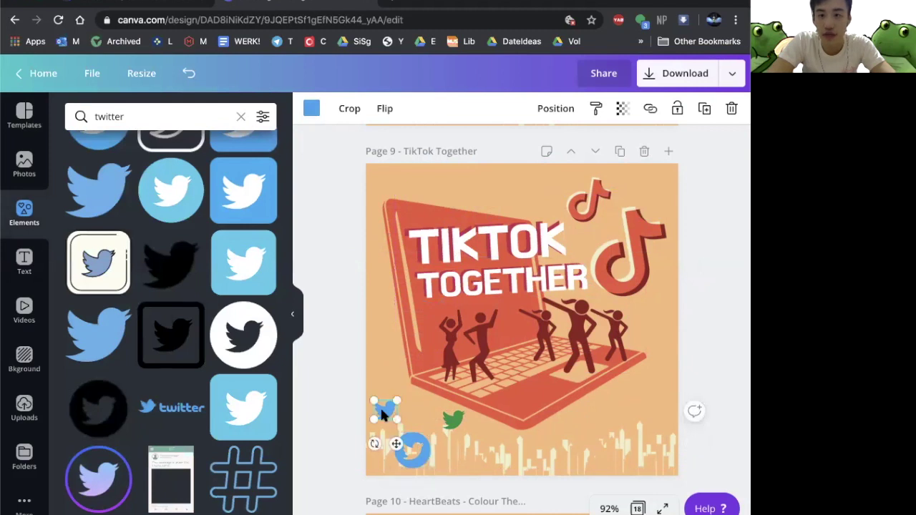
left_click_drag(397, 398, 441, 369)
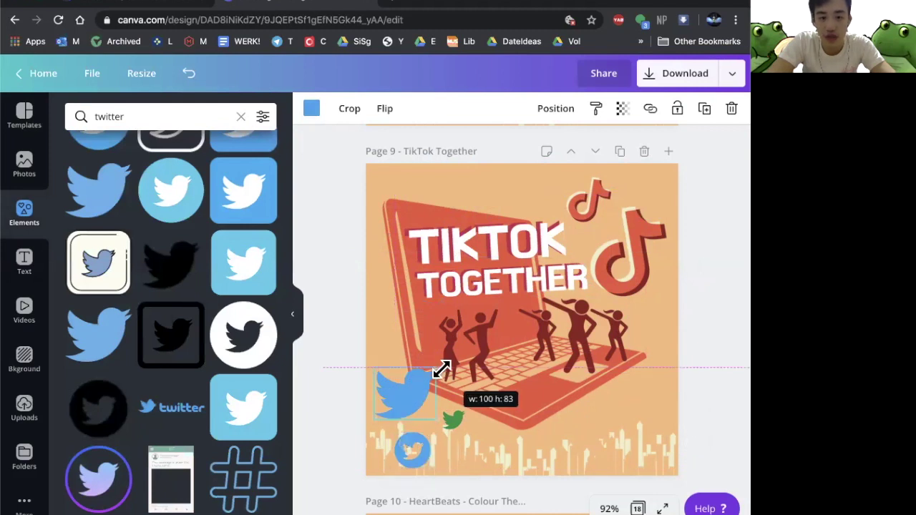
left_click(312, 108)
left_click(82, 180)
key("ctrl+c")
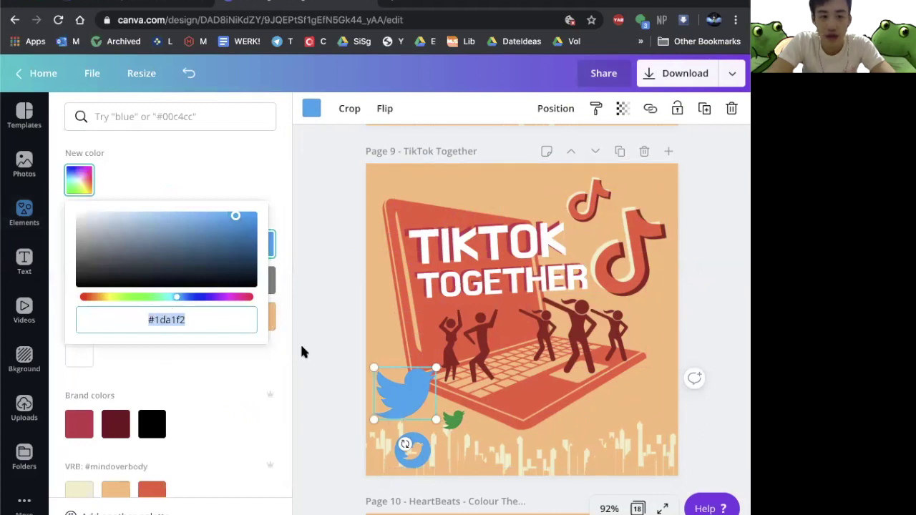
- Try the copied colour #1da1f2 on the red parts of the laptop, and undo it
left_click(511, 407)
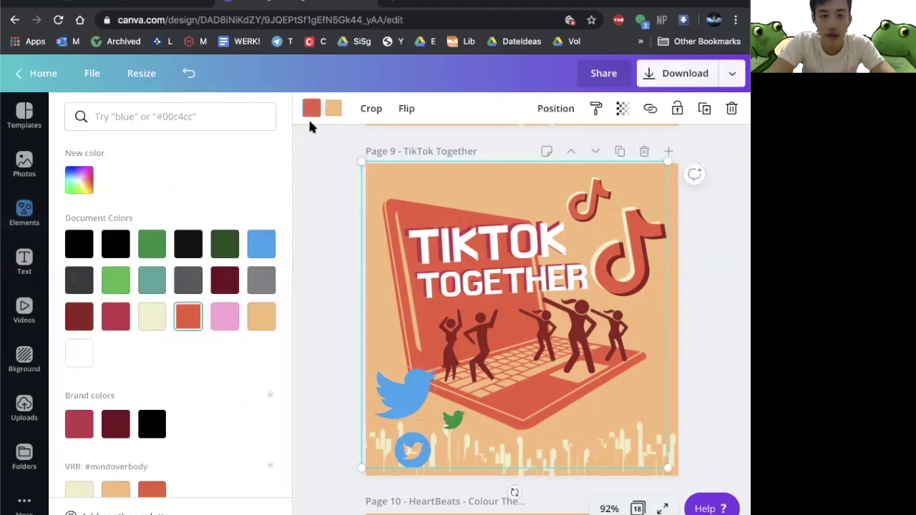
left_click(312, 112)
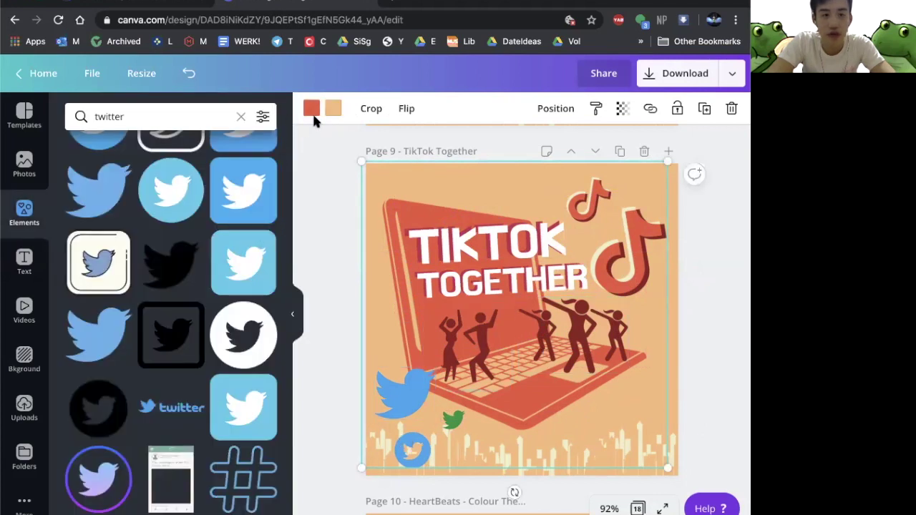
left_click(311, 114)
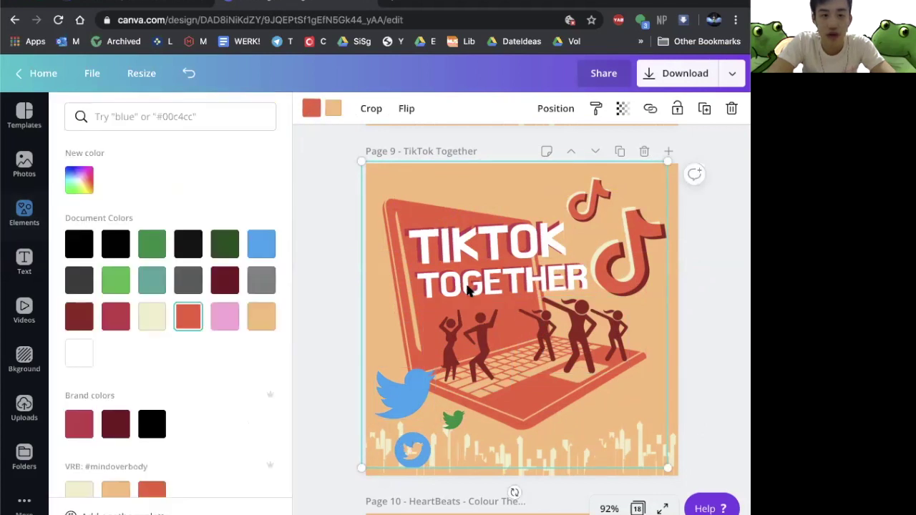
left_click(77, 184)
key("ctrl+v")
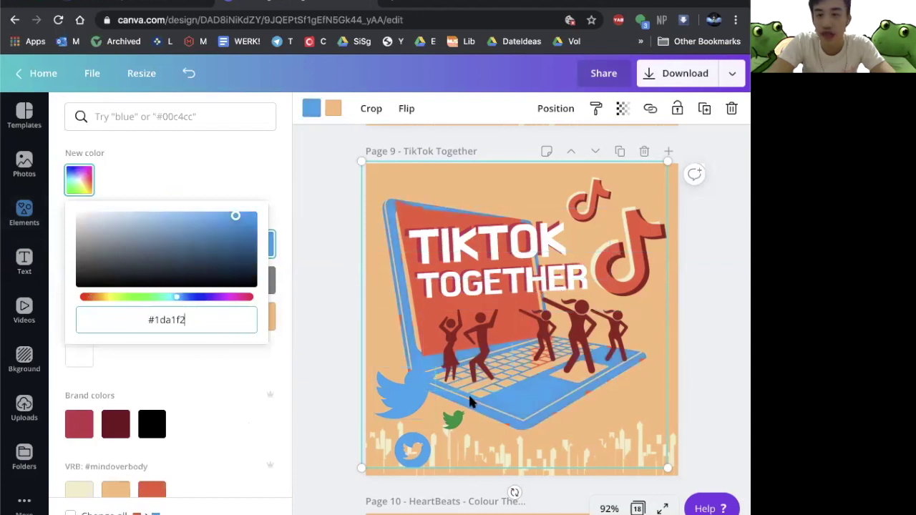
key("ctrl+z")
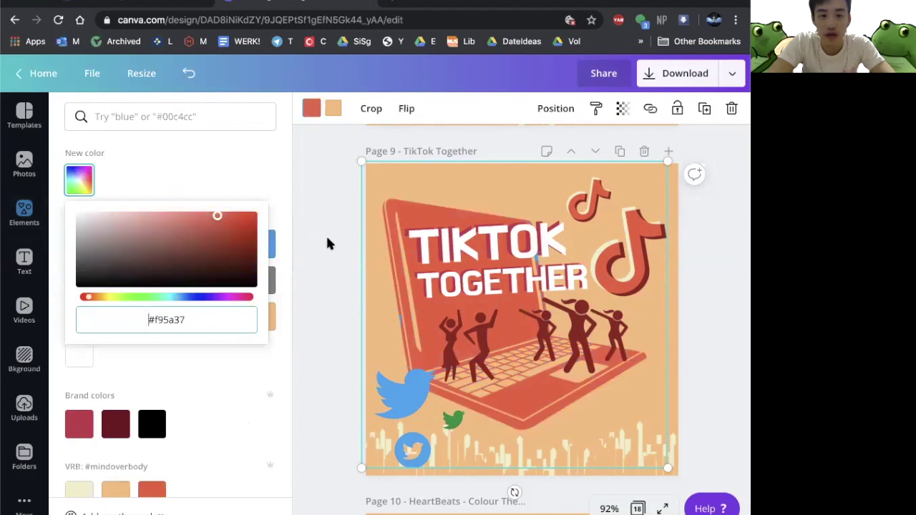
- Delete the blue bird, the green bird and the round Twitter icon from page 9
left_click(404, 392)
left_click(452, 420, "shift")
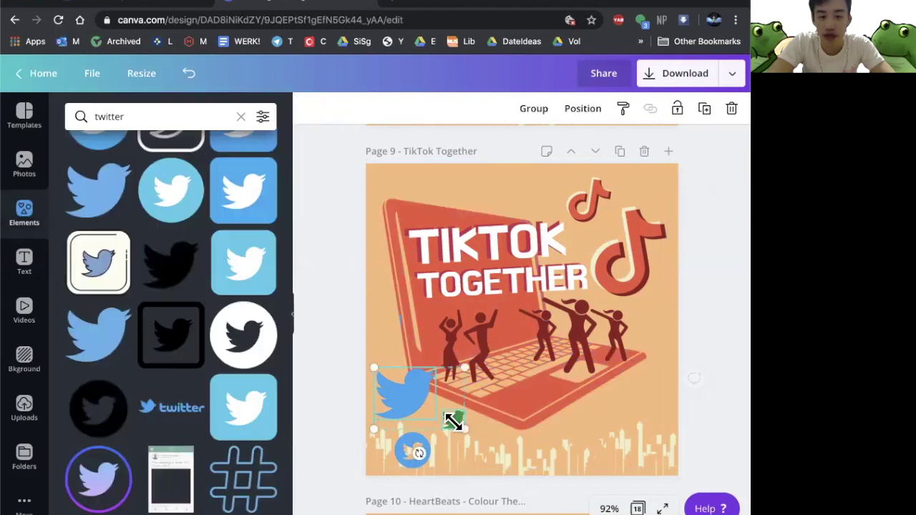
left_click(406, 445, "shift")
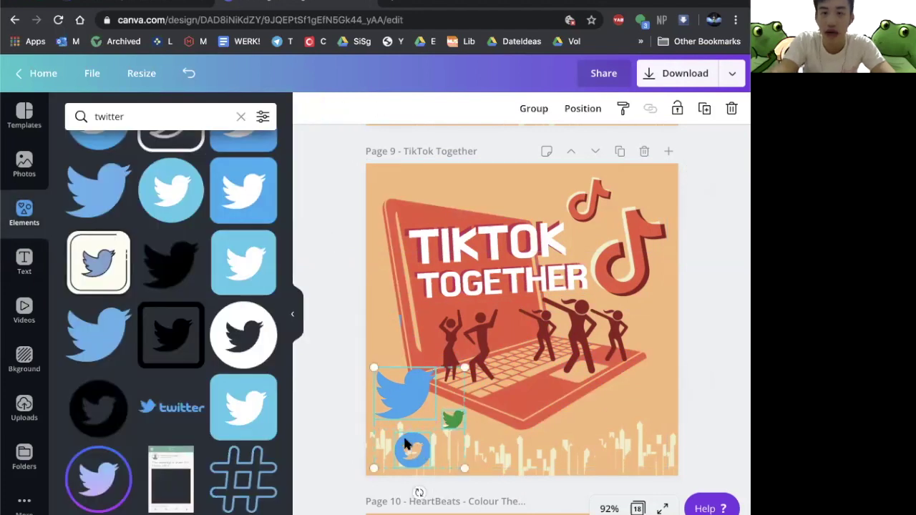
key("Delete")
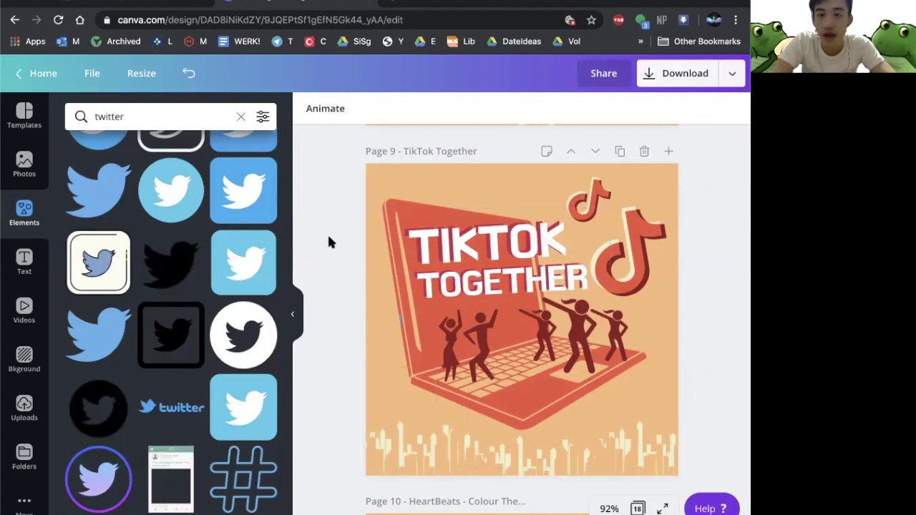
- Try custom text colours such as #894242 on the "TIKTOK" title, and return it to white
left_click(427, 243)
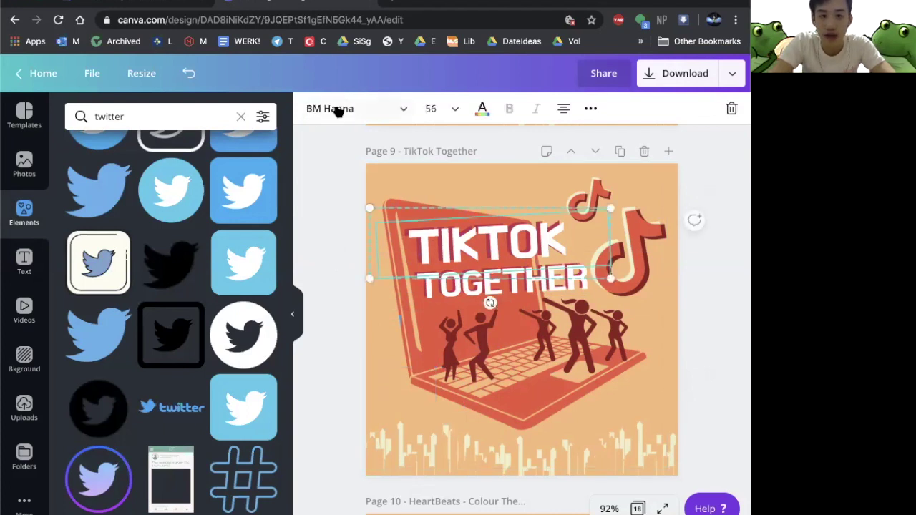
left_click(484, 109)
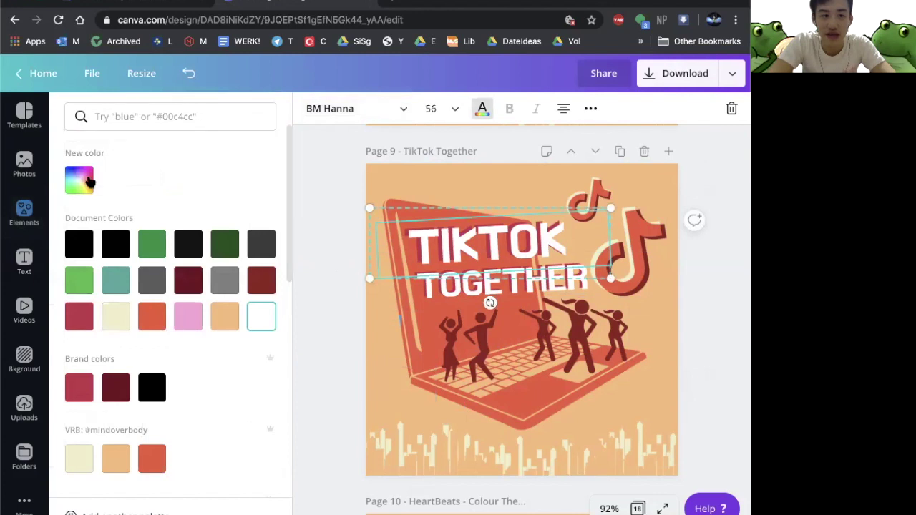
left_click(84, 183)
left_click(162, 247)
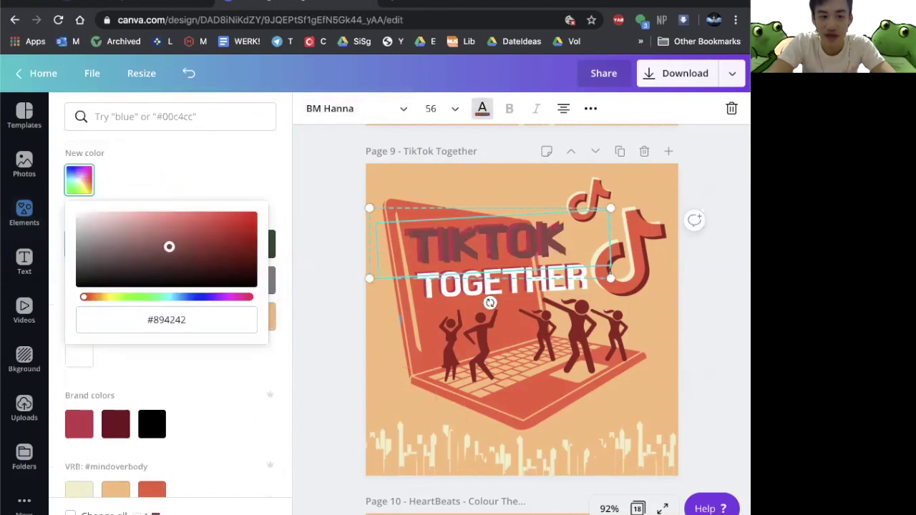
left_click_drag(173, 247, 253, 284)
left_click_drag(319, 330, 290, 247)
left_click(179, 215)
left_click_drag(179, 215, 68, 114)
left_click(306, 269)
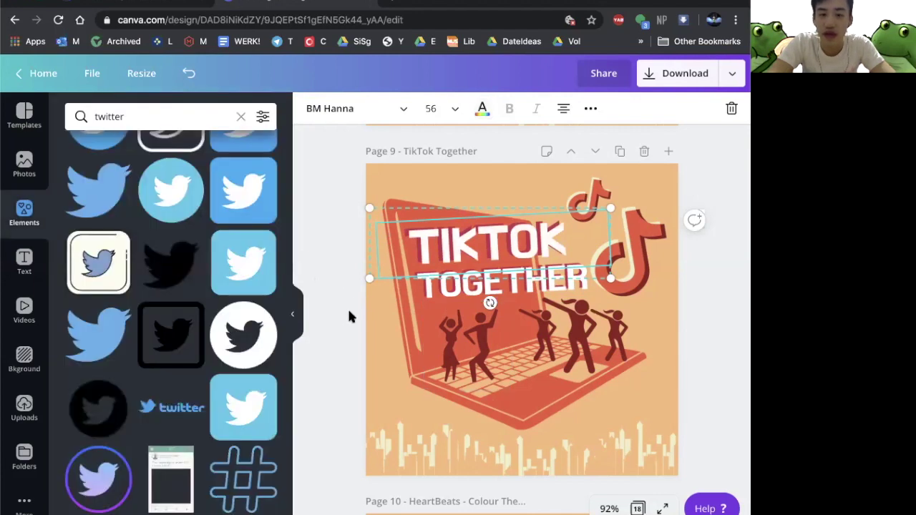
- Examine the finished TikTok Together artwork on page 9 up close, including the title, dancers, laptop and skyline
left_click(342, 324)
scroll(520, 335, "up", 5)
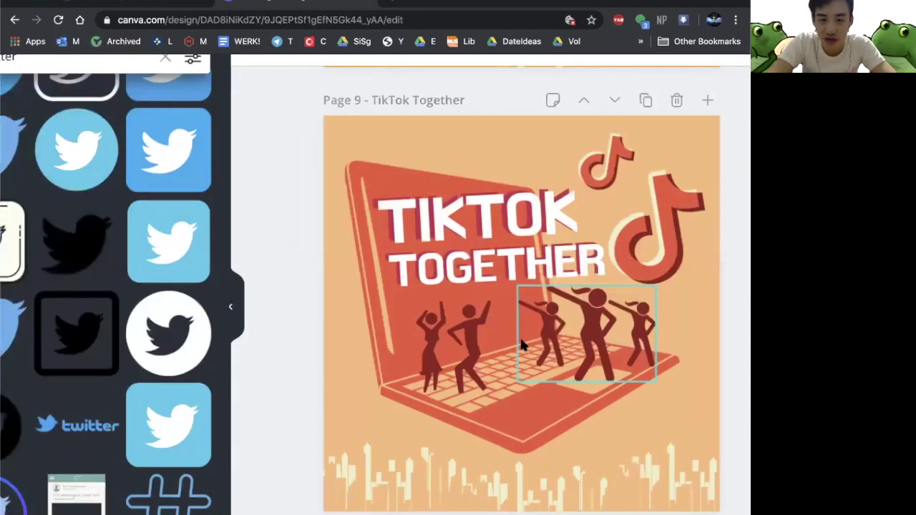
scroll(520, 336, "up", 3)
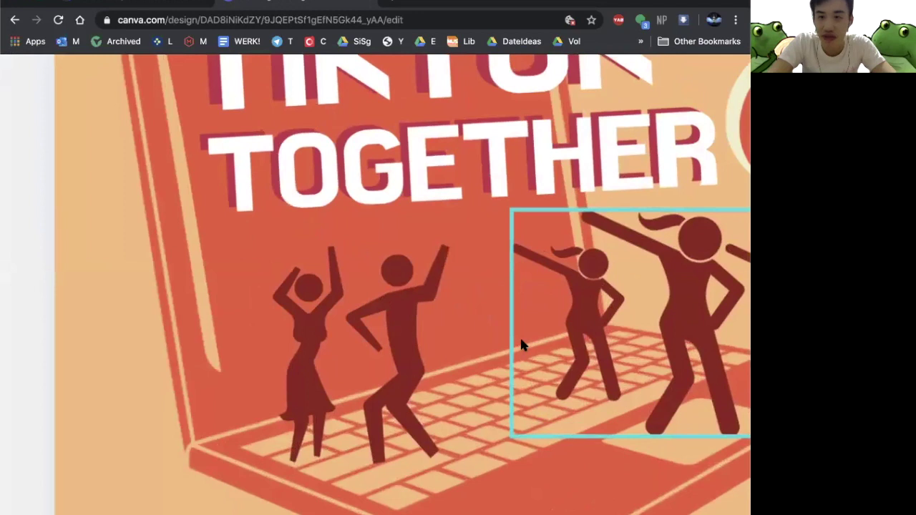
scroll(520, 344, "down", 2)
scroll(520, 344, "down", 5)
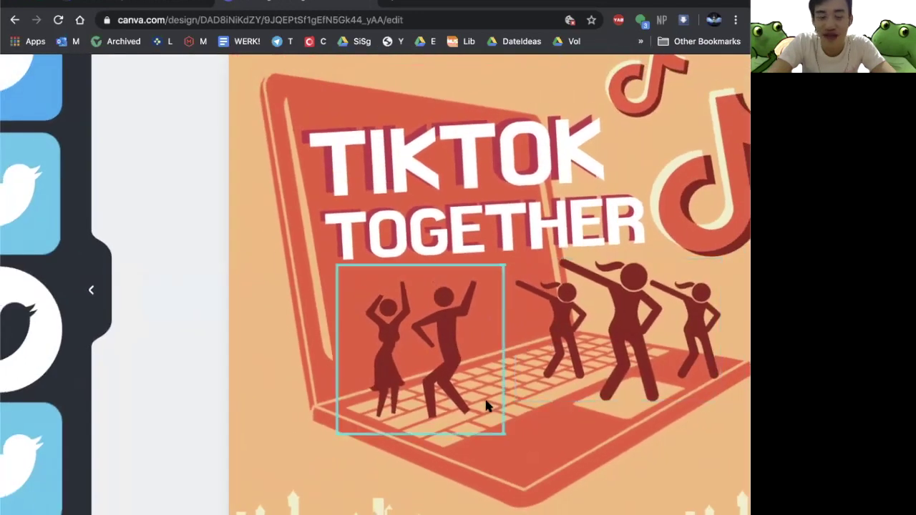
scroll(620, 151, "down", 3)
scroll(632, 139, "right", 5)
scroll(310, 113, "up", 3)
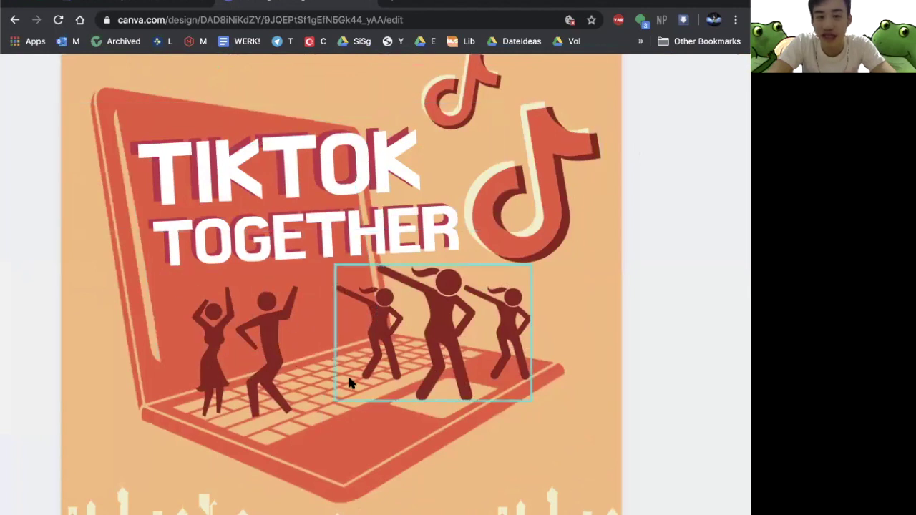
scroll(348, 379, "down", 3)
scroll(349, 378, "down", 1)
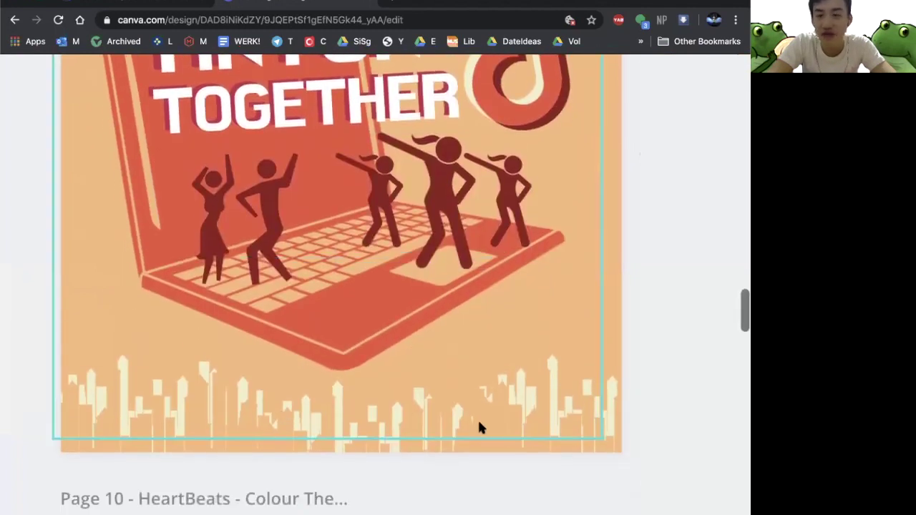
scroll(441, 411, "down", 3)
scroll(441, 411, "down", 2)
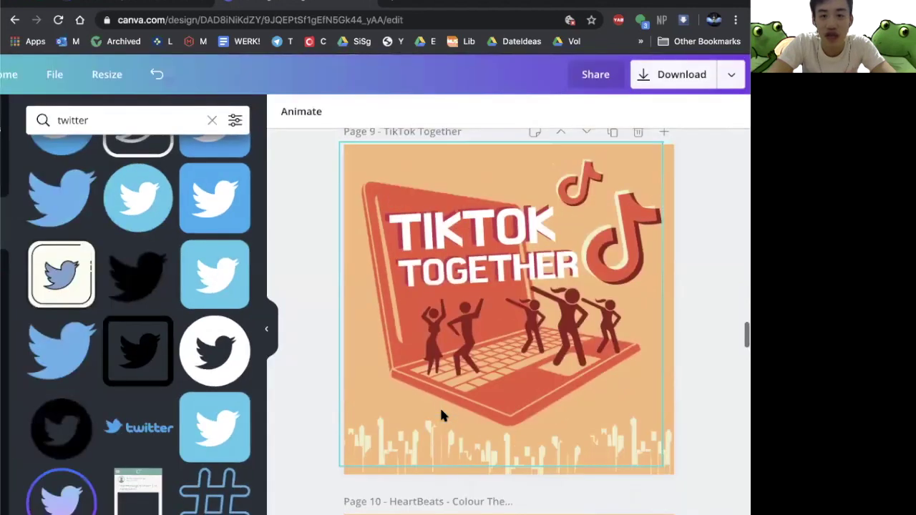
scroll(442, 416, "up", 1)
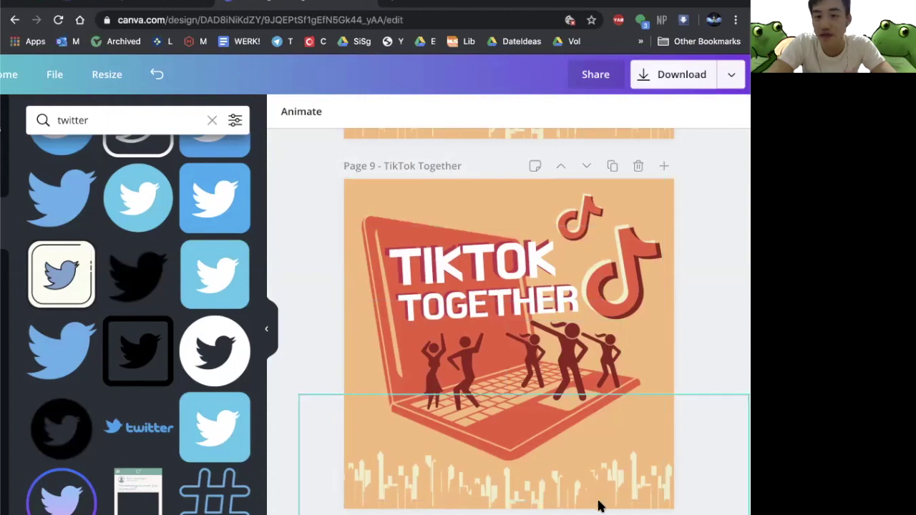
scroll(687, 344, "up", 2)
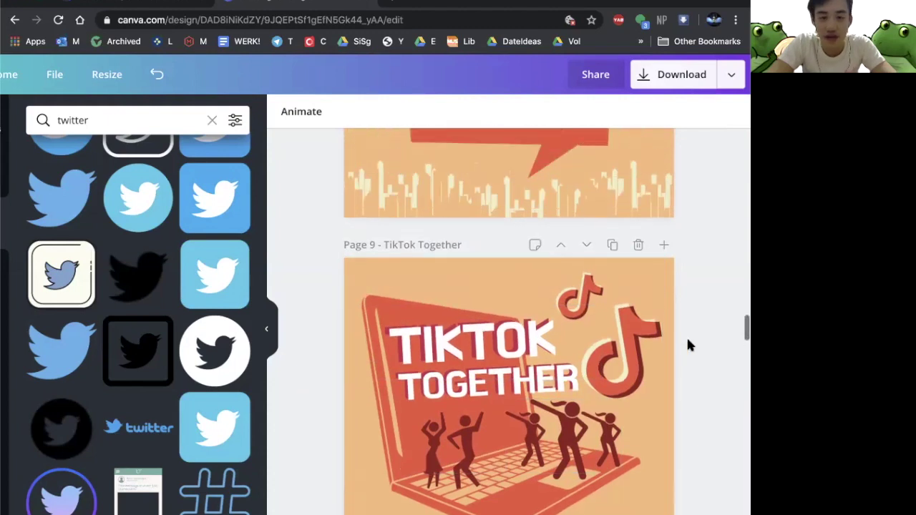
- Compare the HeartBeats artwork on pages 7 and 8 with the TikTok Together artwork on page 9
scroll(687, 345, "up", 5)
scroll(686, 345, "down", 1)
scroll(687, 345, "up", 4)
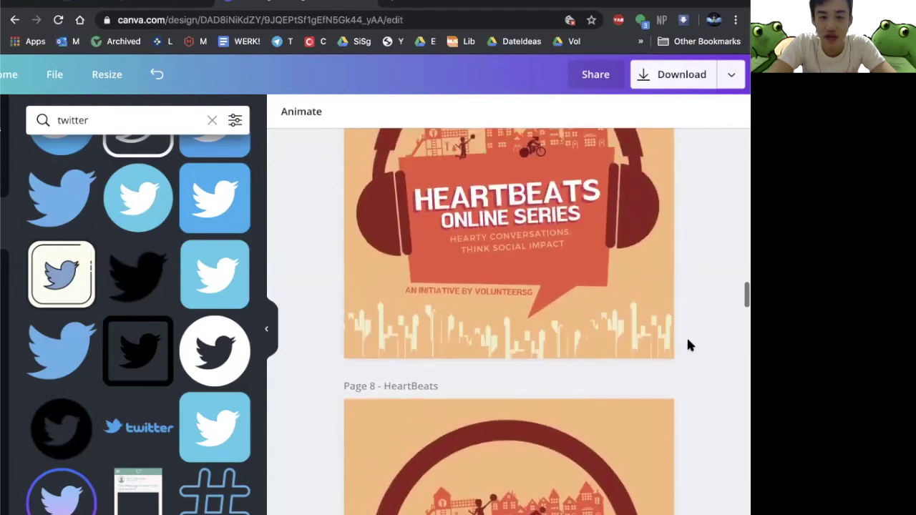
scroll(686, 345, "up", 3)
scroll(687, 345, "down", 2)
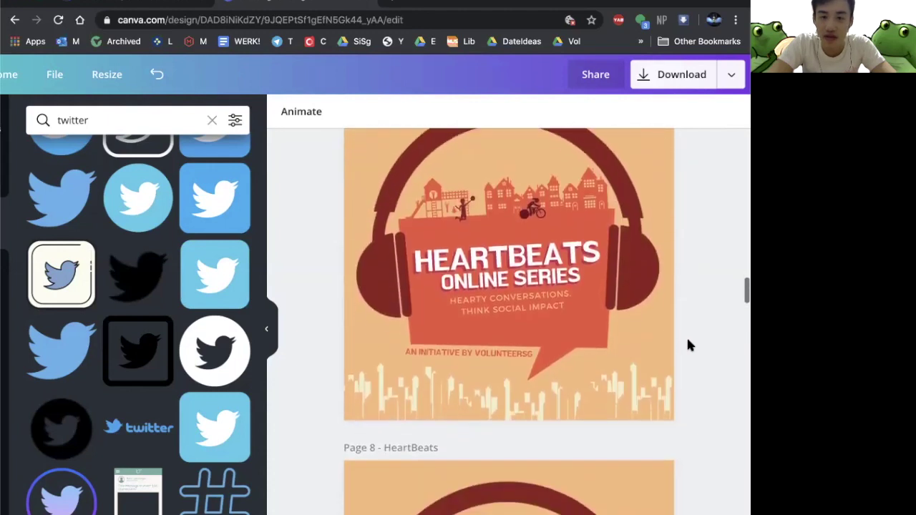
scroll(686, 345, "down", 15)
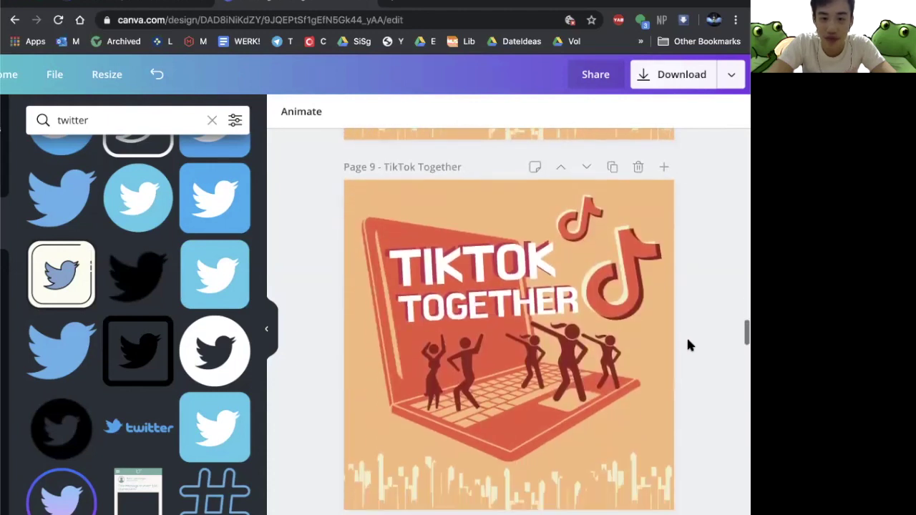
scroll(686, 345, "up", 6)
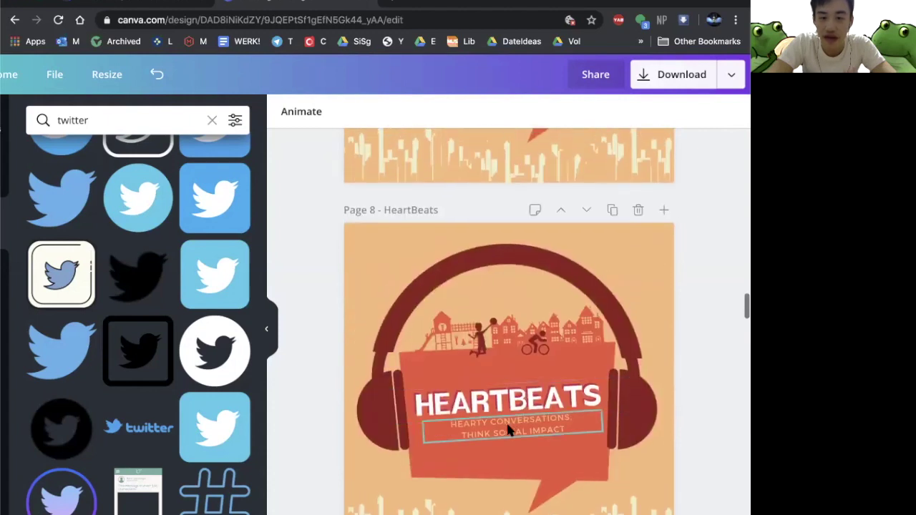
- Try copying the "Hearty conversations. Think social impact" subtitle from page 8 to page 9, placing it just under "TOGETHER"
left_click(506, 428)
scroll(569, 430, "down", 6)
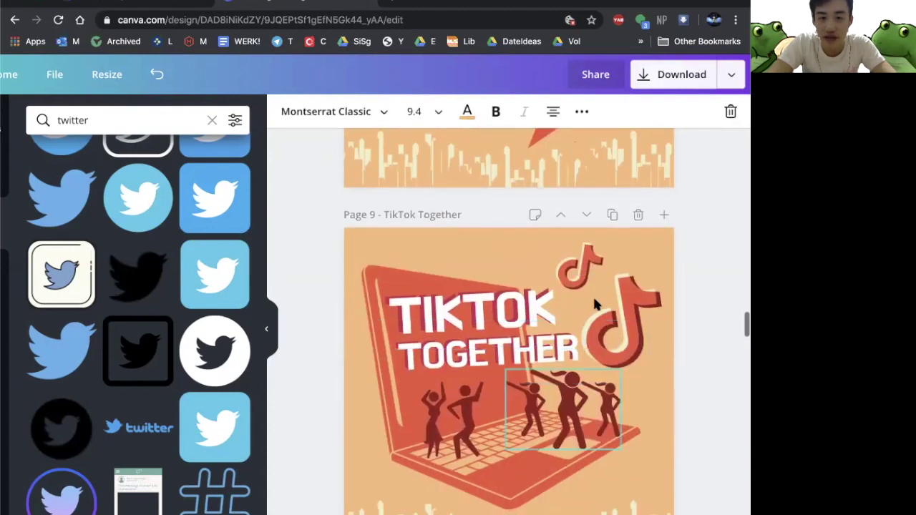
key("super+v")
scroll(588, 259, "up", 1)
scroll(589, 260, "down", 2)
left_click_drag(520, 400, 485, 351)
left_click(462, 378)
left_click(588, 387, "shift")
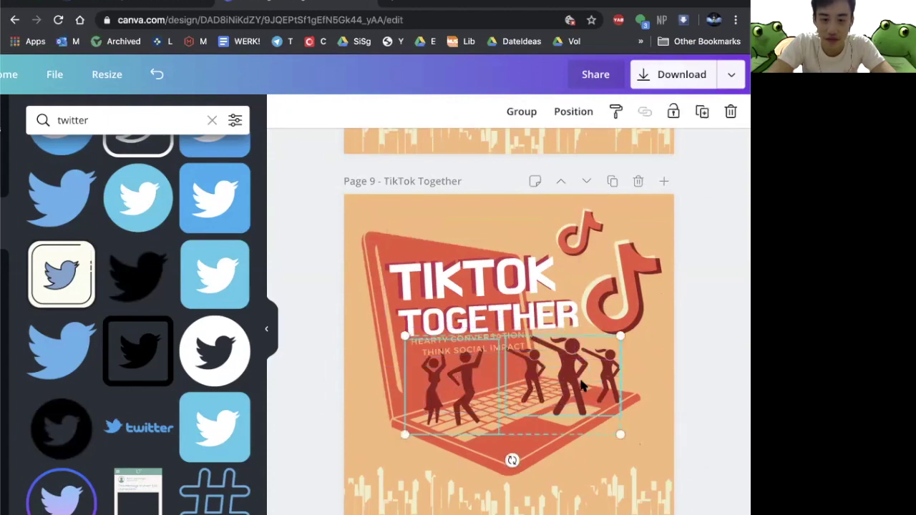
left_click(680, 390)
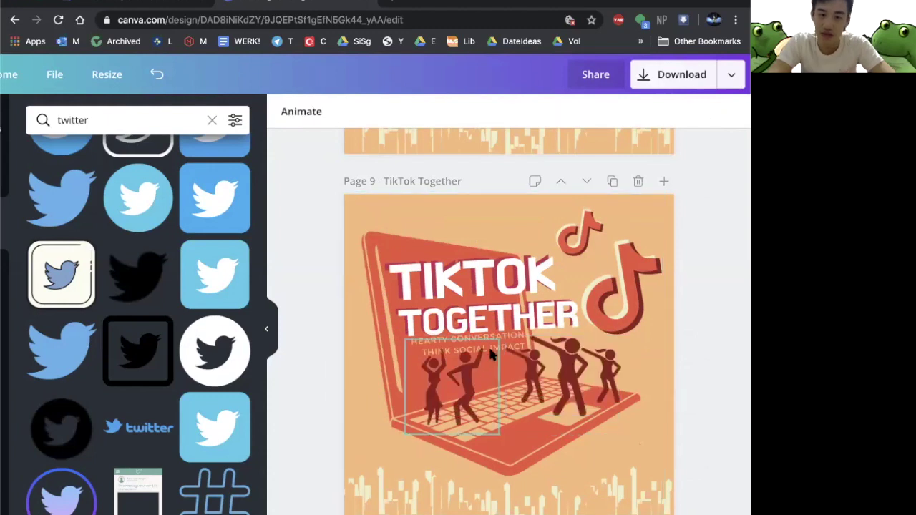
- Undo the subtitle's repositioning and delete the pasted subtitle from page 9
key("super+z")
key("super+shift+z")
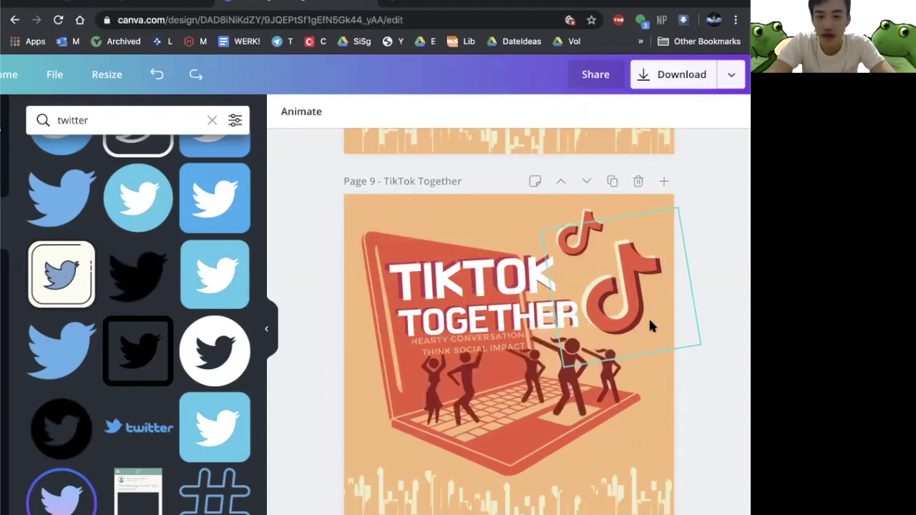
key("super+z")
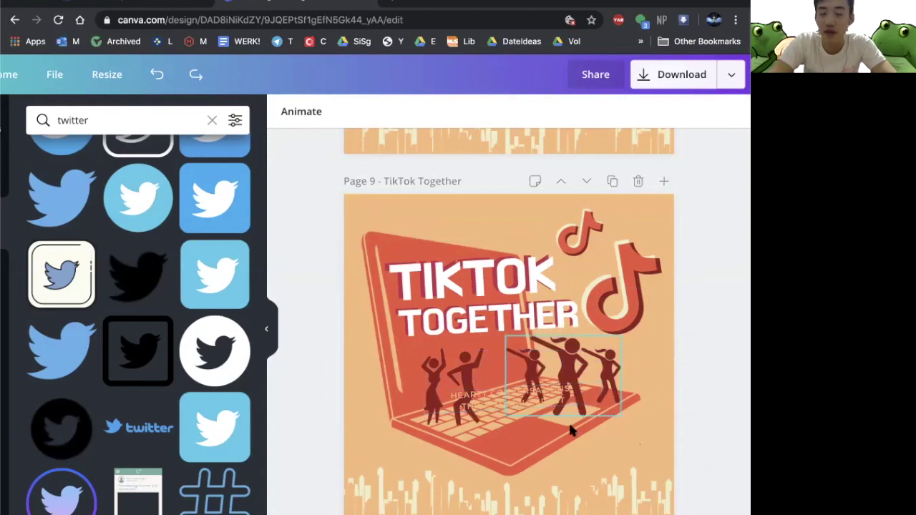
left_click(478, 377)
left_click(509, 399)
key("BackSpace")
- Try scaling the laptop, titles, dancers and TikTok icons together to about 318 by 271, placed in page 9's upper-left area
left_click_drag(317, 444, 675, 204)
left_click(312, 486)
left_click_drag(322, 214, 668, 401)
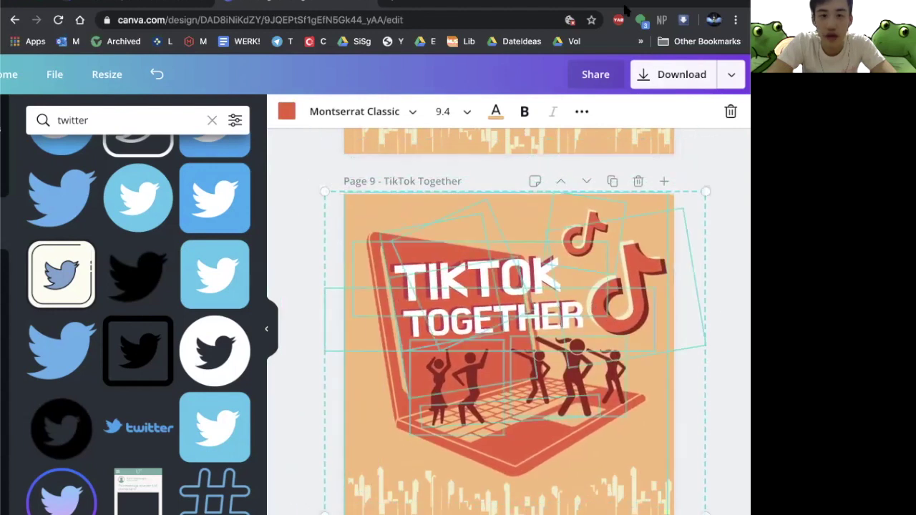
left_click(580, 113)
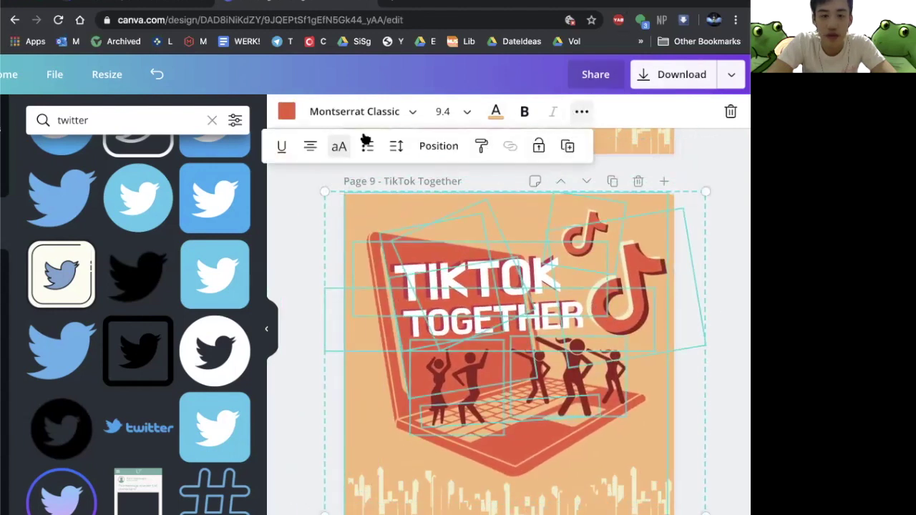
key("super+z")
key("super+z")
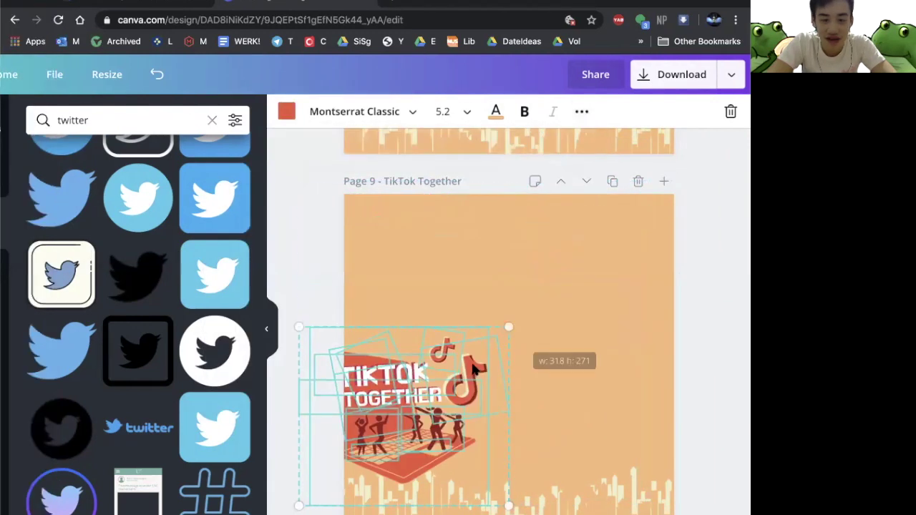
left_click_drag(472, 369, 507, 243)
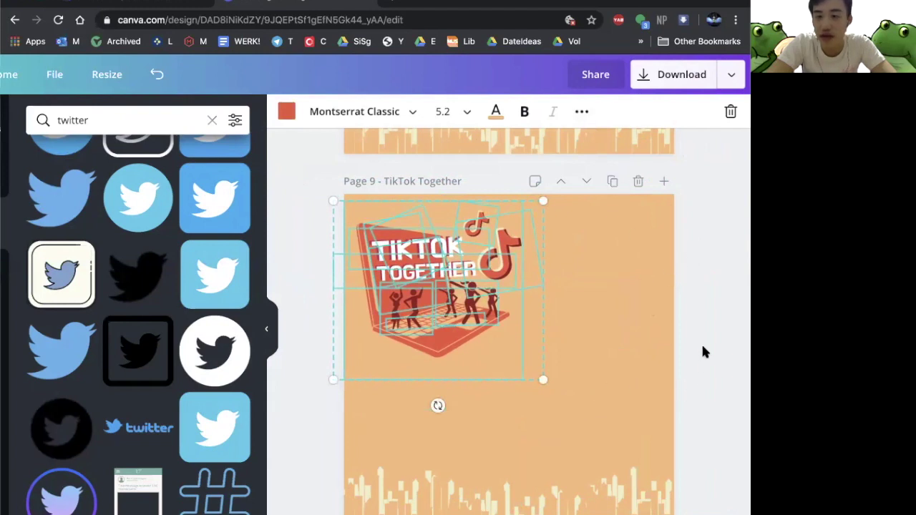
- Undo the scaling and repositioning of the page 9 artwork, and deselect it
key("ctrl+z")
key("ctrl+z")
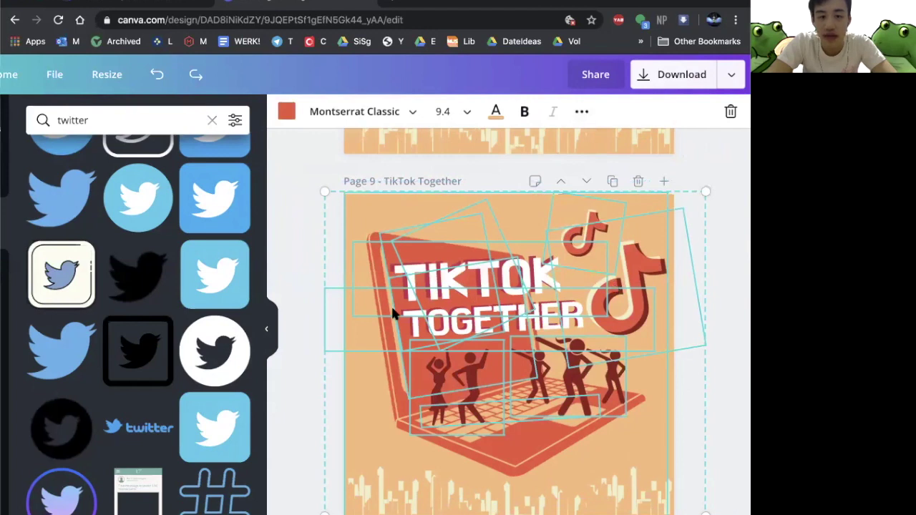
left_click(297, 213)
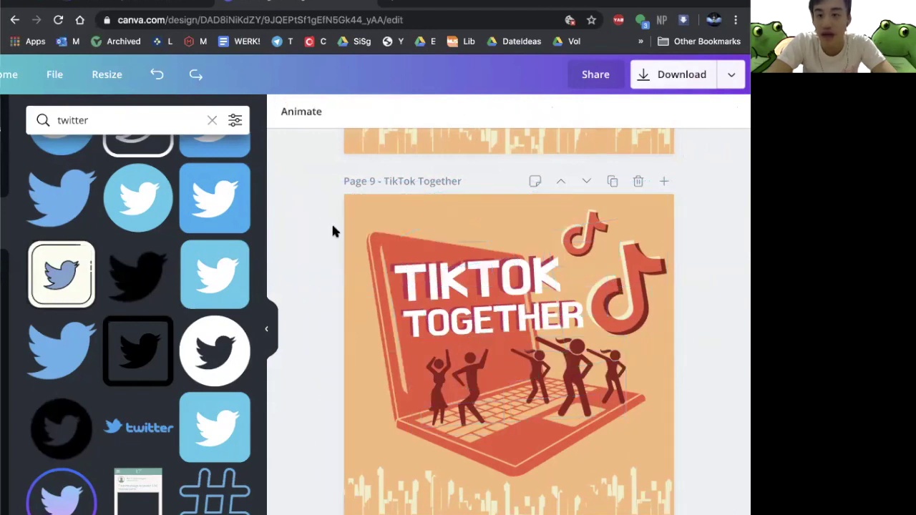
- Insert a square shape on page 9 and place it over the lower-left part of the artwork
scroll(333, 231, "down", 1)
scroll(333, 231, "down", 1)
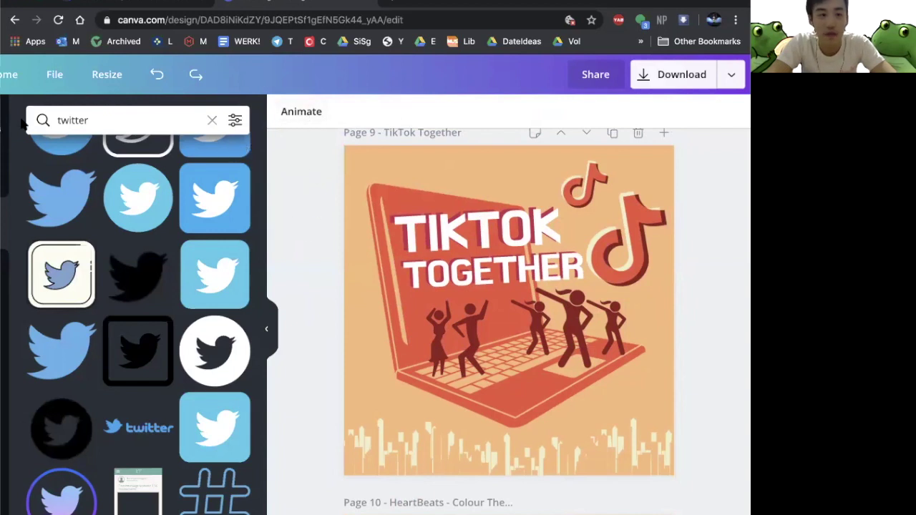
scroll(340, 245, "left", 2)
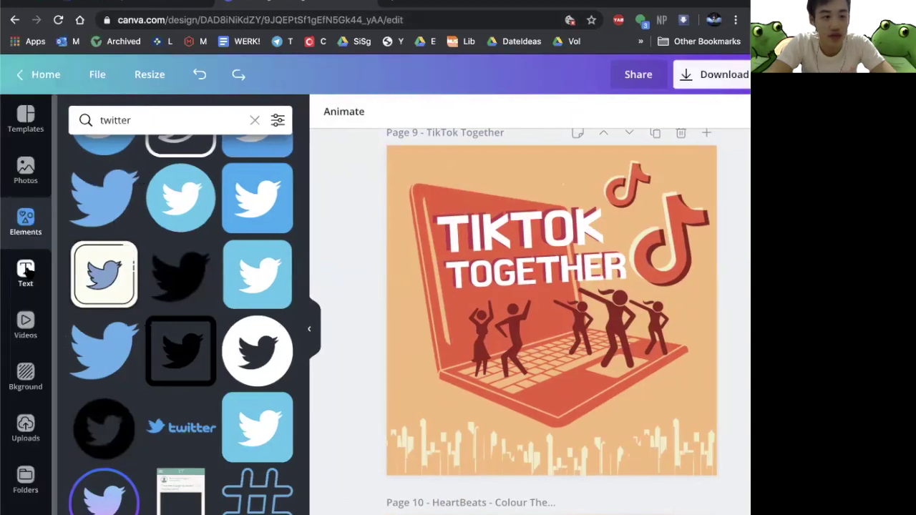
scroll(352, 243, "down", 1)
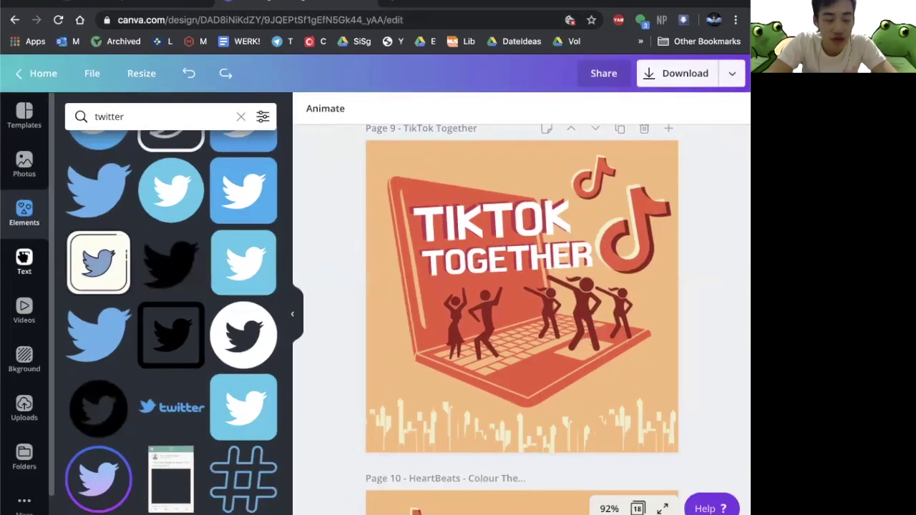
left_click(23, 210)
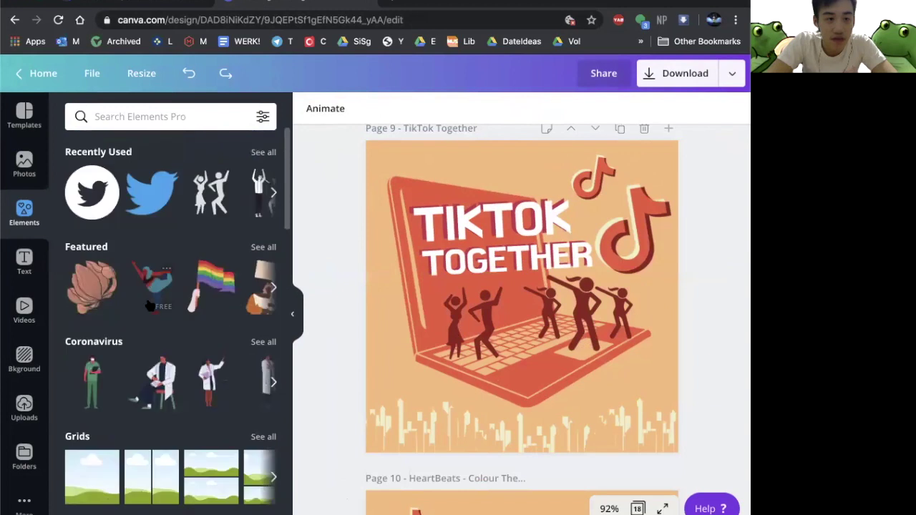
scroll(163, 341, "down", 5)
left_click(163, 341)
left_click_drag(546, 317, 462, 408)
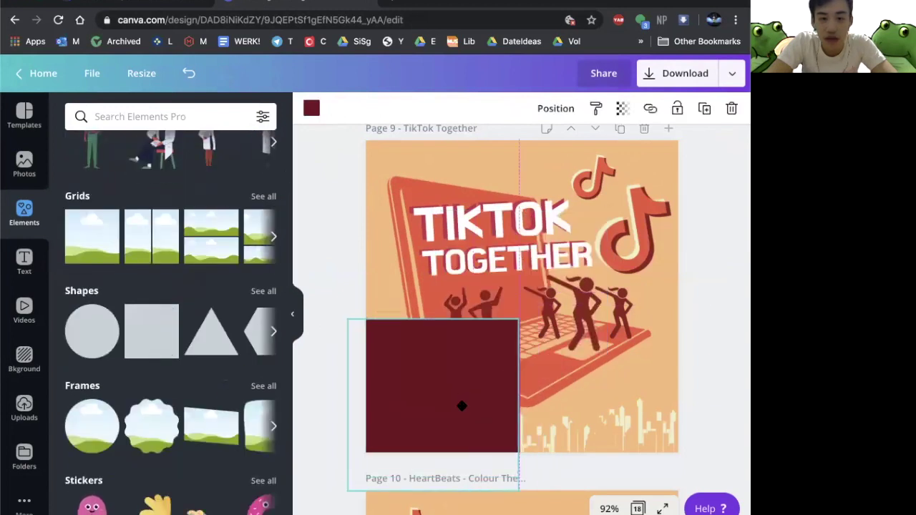
- Resize the square into a flat band spanning the full width of page 9 along its bottom edge
left_click_drag(514, 323, 581, 422)
left_click_drag(460, 394, 561, 315)
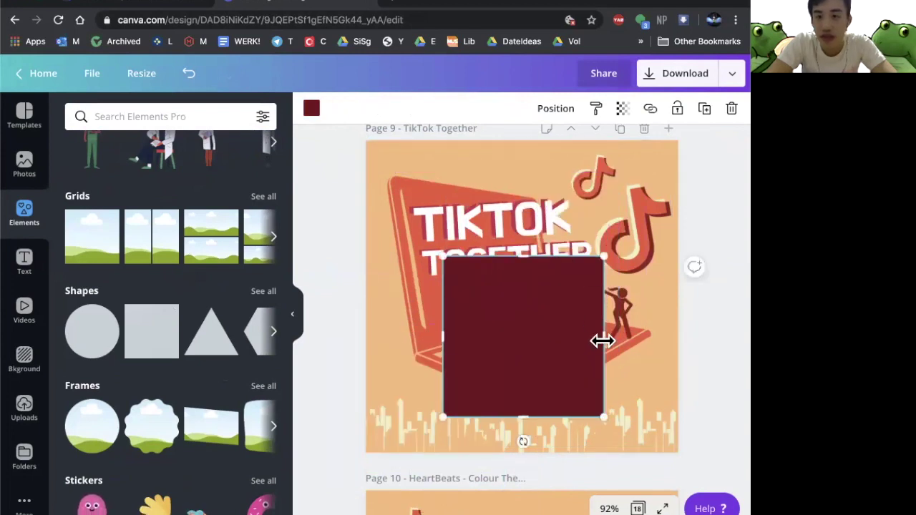
left_click_drag(601, 341, 646, 279)
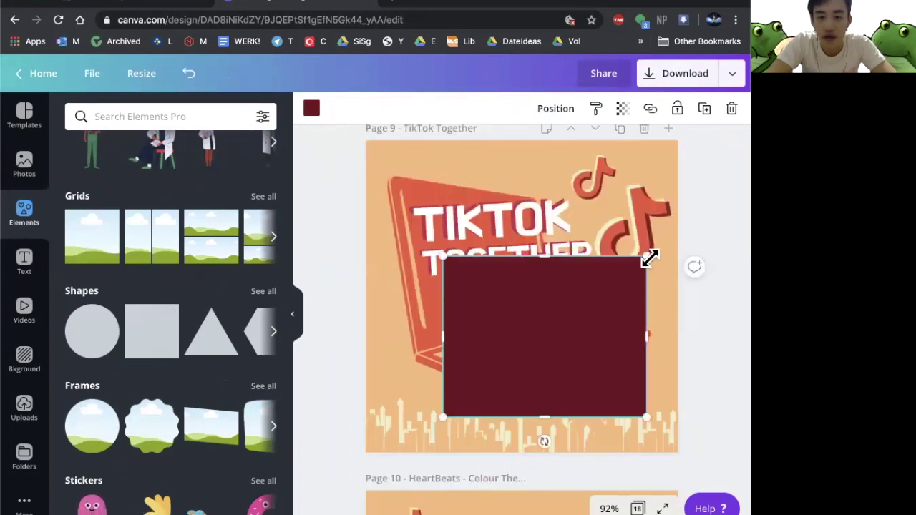
left_click_drag(520, 339, 578, 310)
left_click_drag(507, 397, 401, 446)
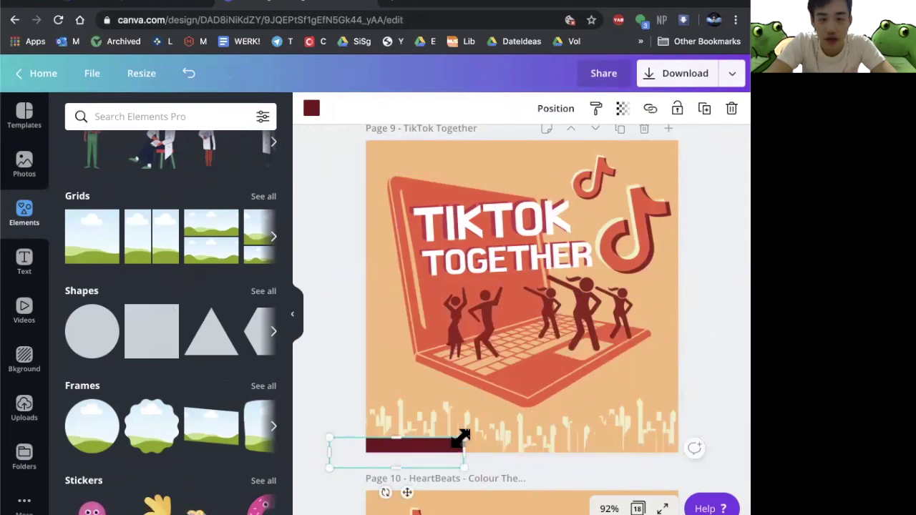
left_click_drag(464, 438, 687, 433)
left_click_drag(627, 453, 633, 442)
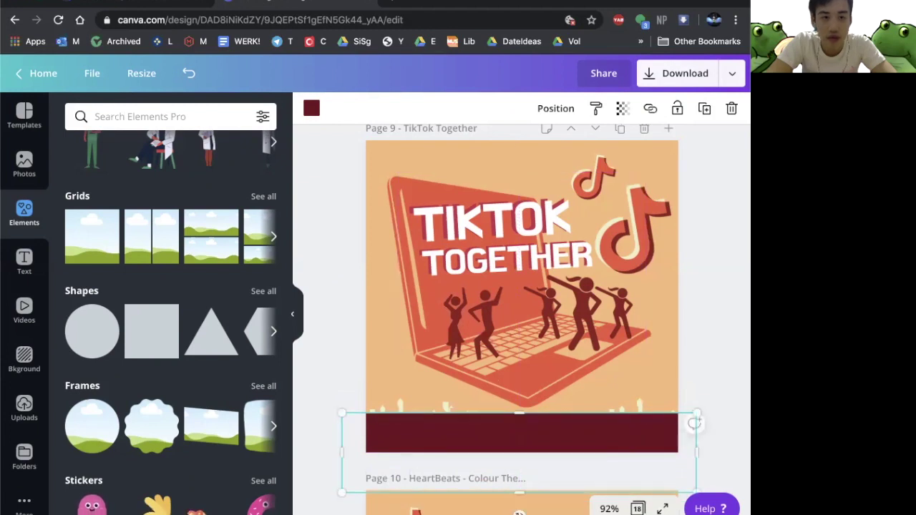
- Fill the band at the bottom of page 9 with white
left_click(311, 108)
left_click(249, 322)
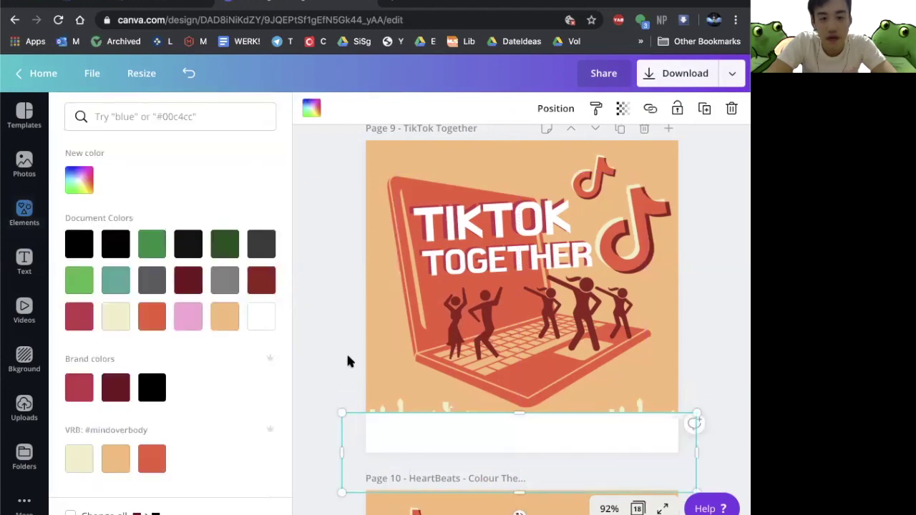
left_click(347, 362)
- Raise the grouped city skyline on page 9 so it stands just above the white band
left_click(406, 406)
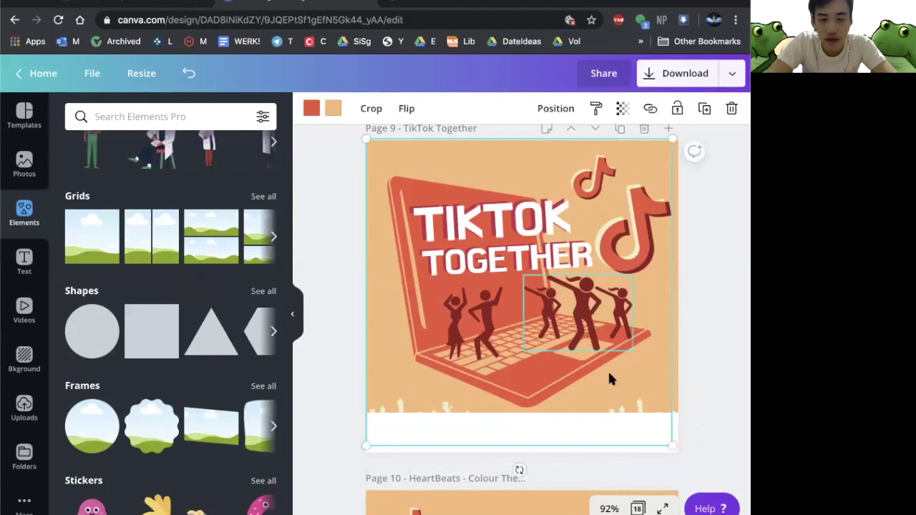
left_click(675, 401)
left_click_drag(679, 382, 678, 376)
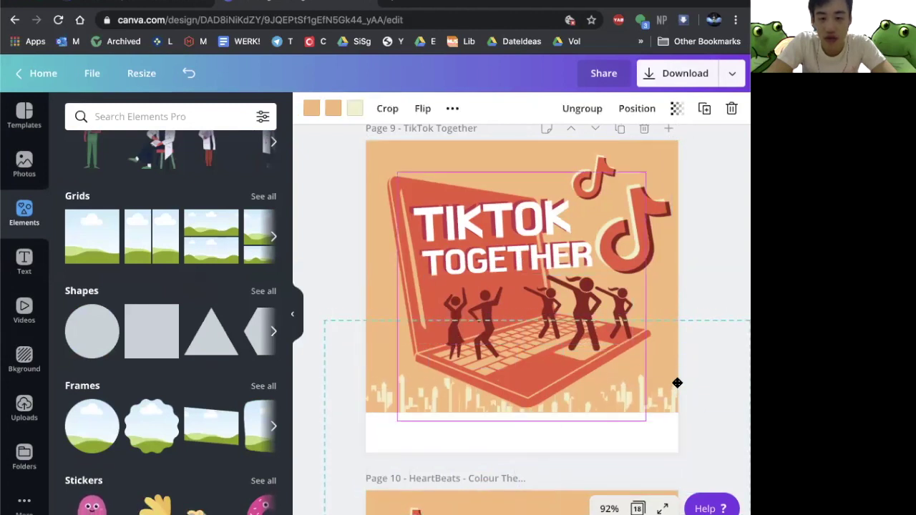
left_click(656, 422)
- Nudge the laptop graphic down slightly so its lower tip rests near the white band
left_click(665, 394)
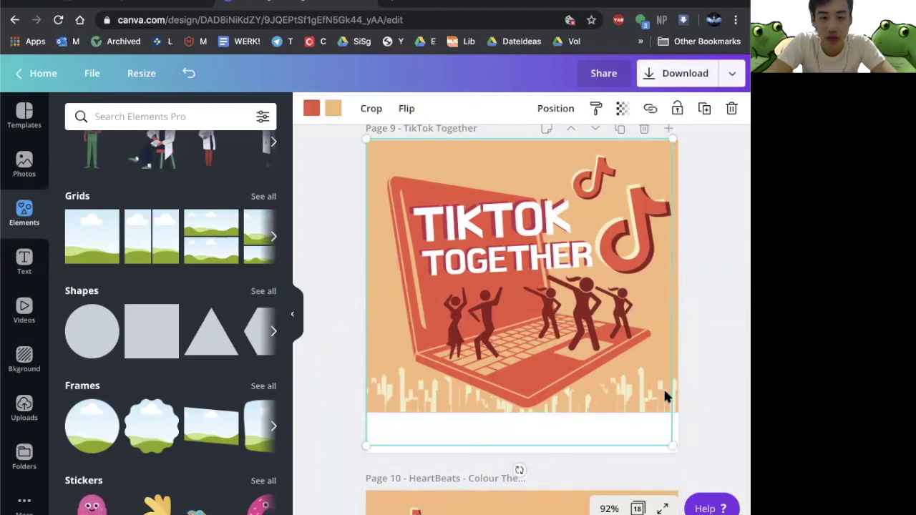
left_click_drag(664, 393, 664, 396)
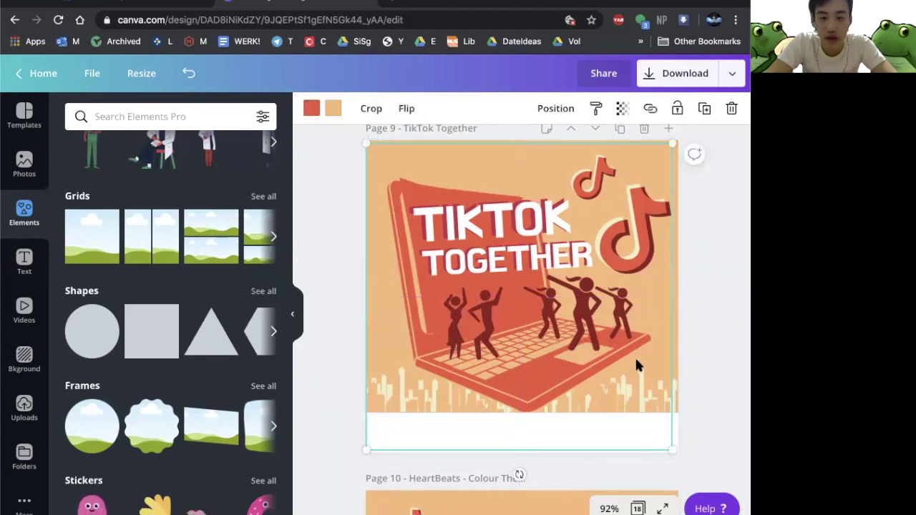
left_click(688, 376)
- Duplicate the large TikTok icon, shrink and straighten the copy, and place it at the right end of the white band
left_click(646, 220)
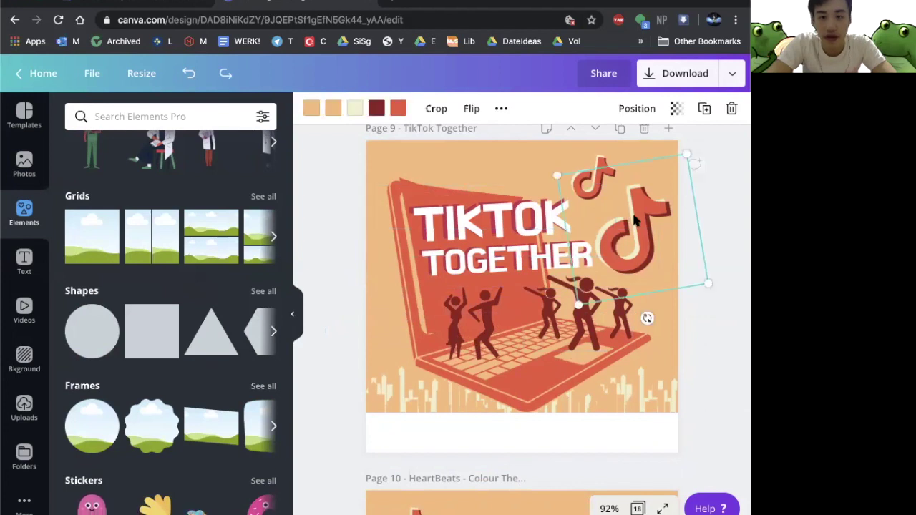
left_click_drag(695, 169, 650, 434)
left_click_drag(633, 473, 635, 473)
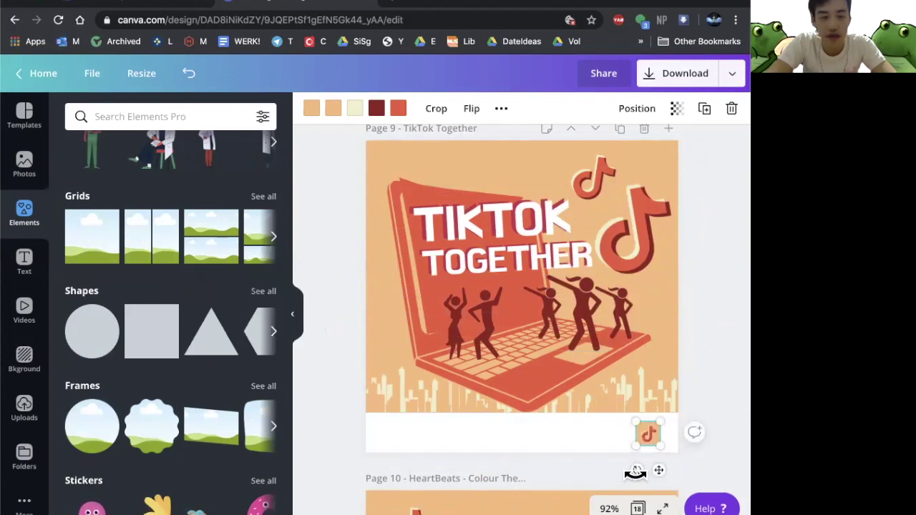
left_click(684, 406)
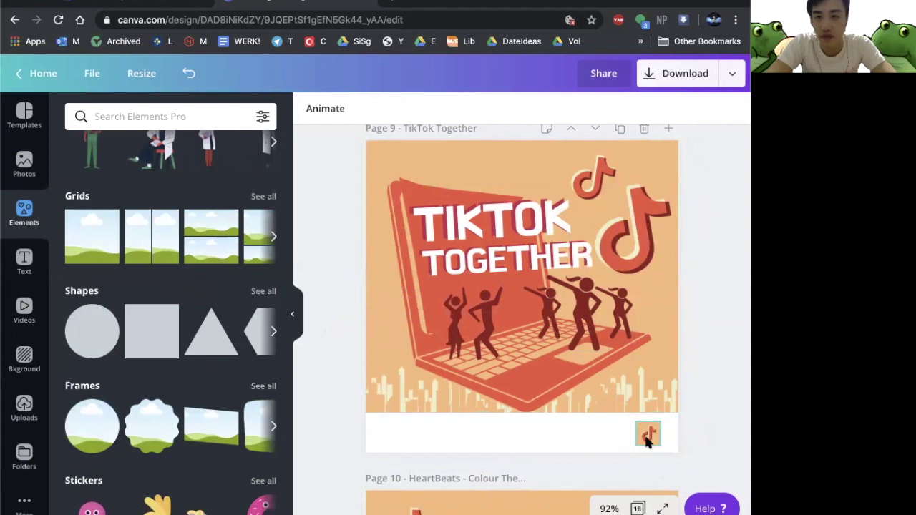
left_click(647, 442)
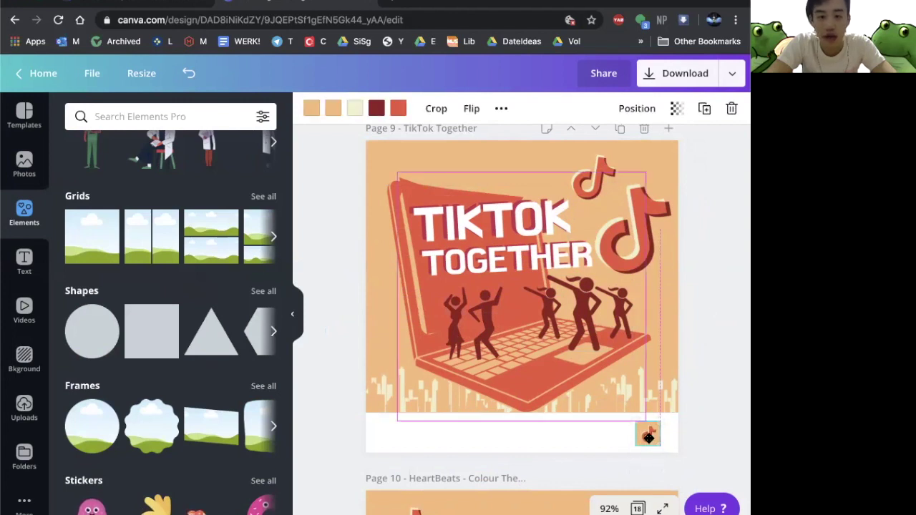
- Paste a copy of the title text "TIKTOK" onto page 9 and reword it as "SUPPORTED BY:"
left_click(446, 218)
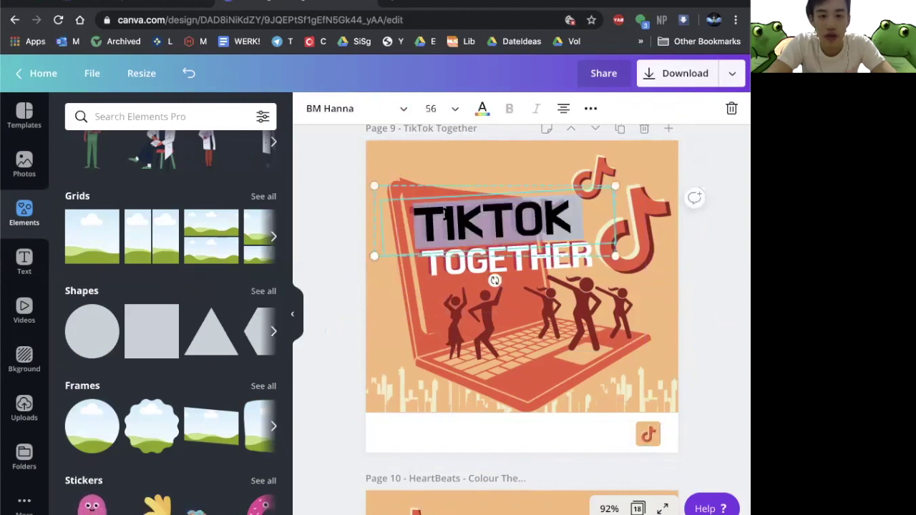
left_click(342, 204)
key("ctrl+v")
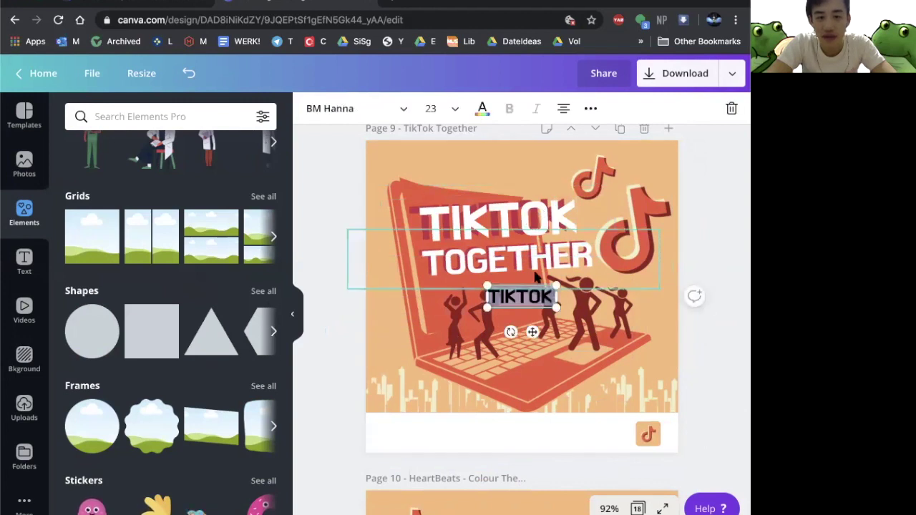
type("SUPPORTED BY:")
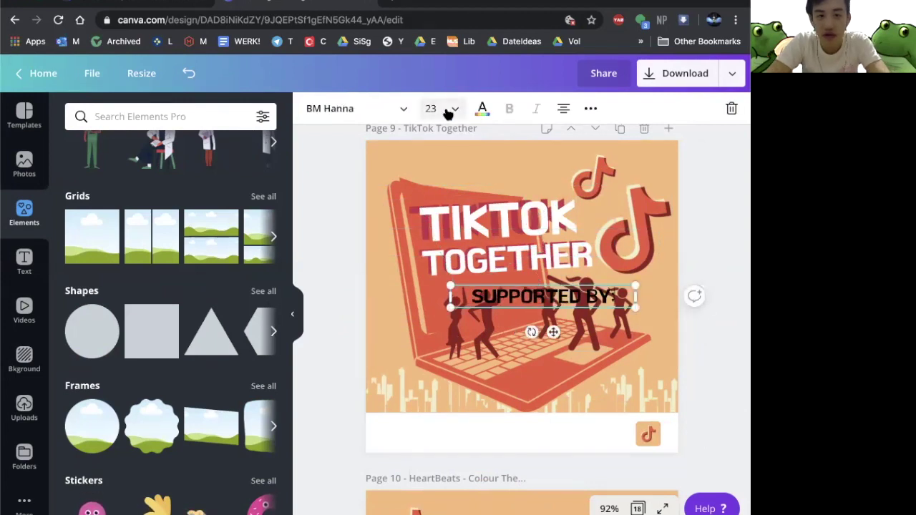
- Try to shrink the "SUPPORTED BY:" text to size 8 and fit it in the white band beside the small logo
left_click(449, 112)
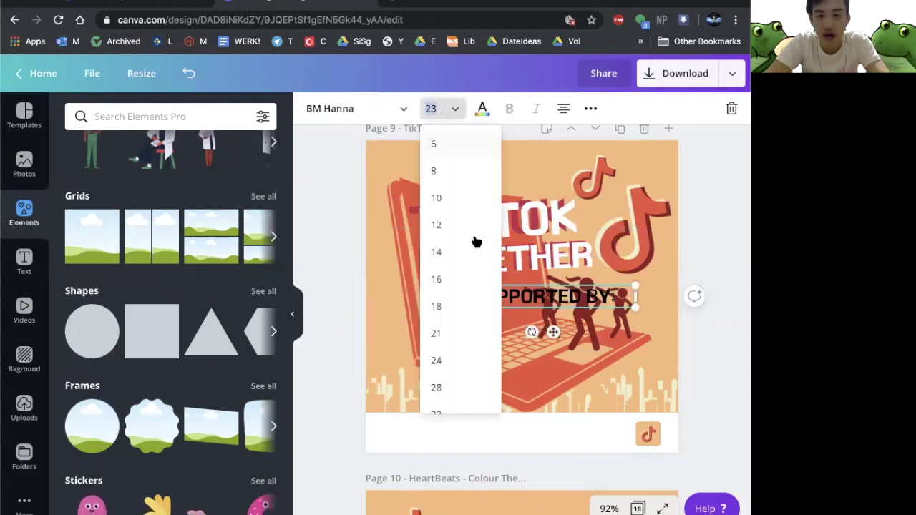
left_click(451, 176)
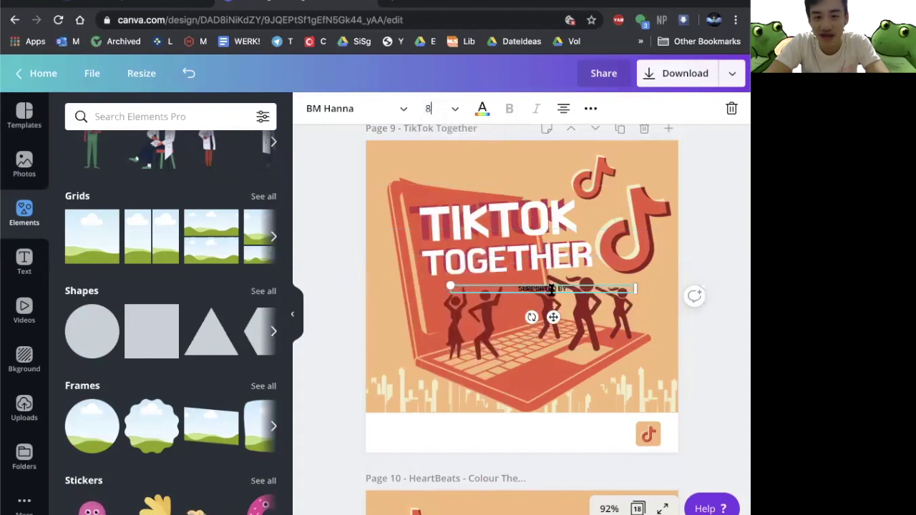
left_click_drag(551, 317, 607, 458)
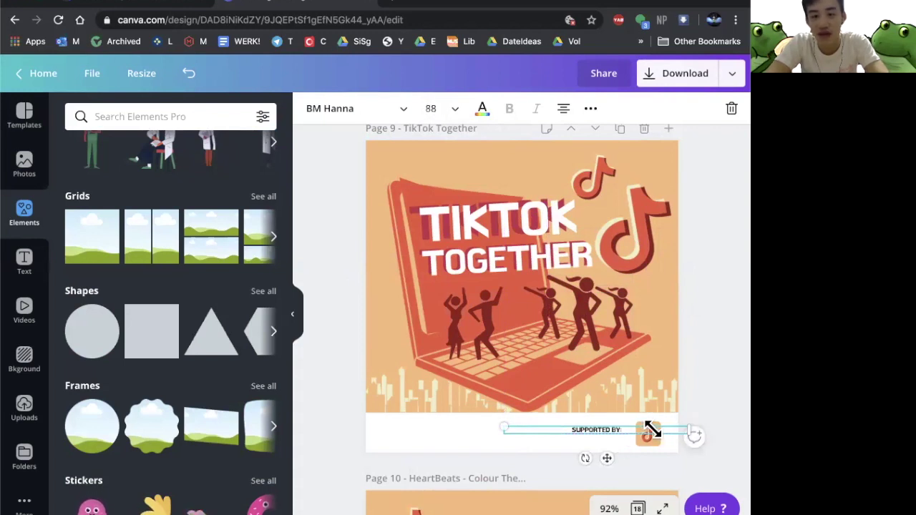
left_click_drag(651, 430, 679, 428)
left_click(691, 408)
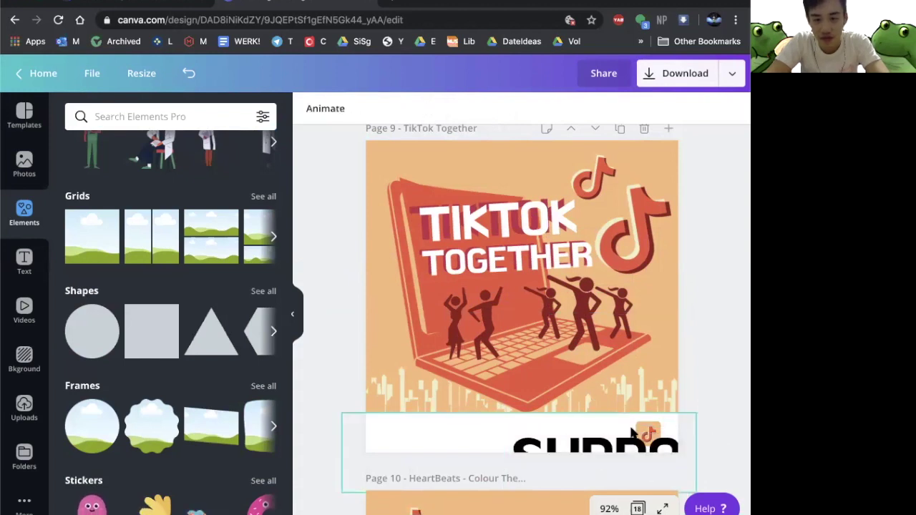
key("super+z")
key("super+z")
- Move the "SUPPORTED BY:" text into the white band and scale it down to size 8.9 just before the small logo
left_click_drag(547, 302, 583, 429)
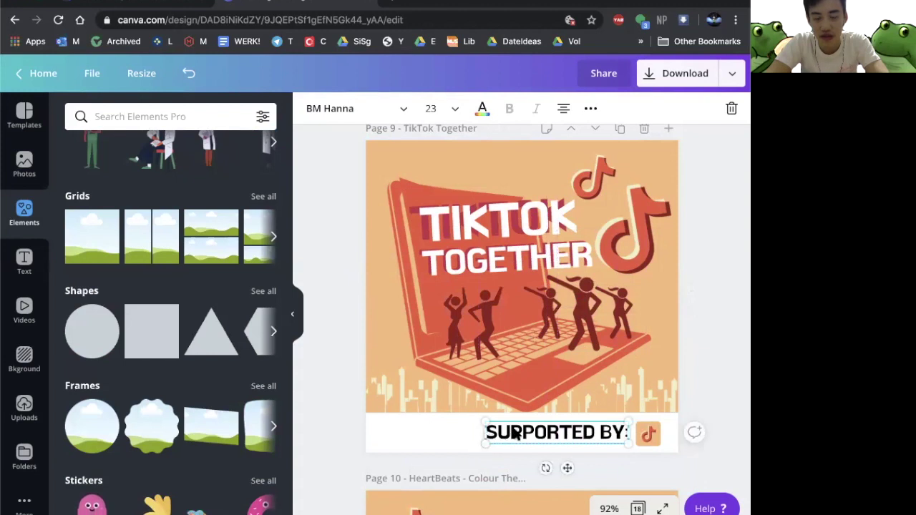
left_click_drag(486, 423, 592, 431)
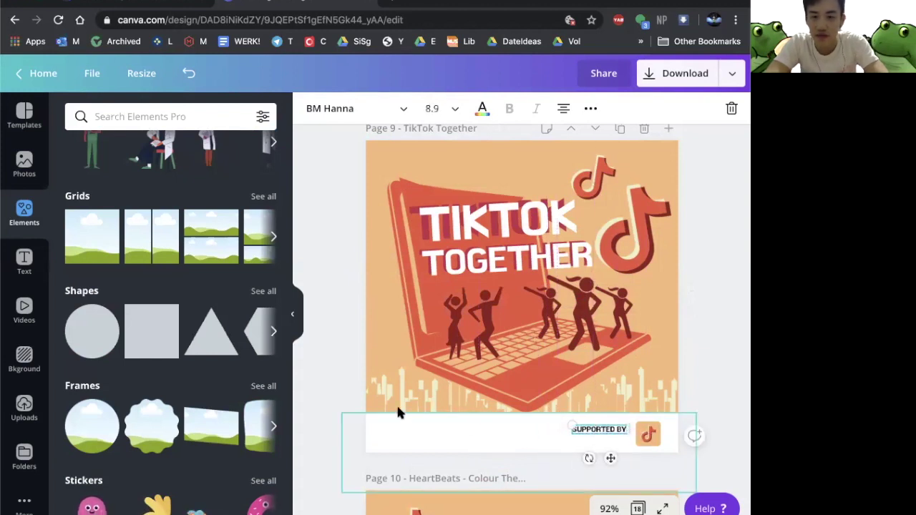
left_click(333, 364)
left_click_drag(440, 222, 577, 286)
- Undo the wording, scaling and placement of the "SUPPORTED BY:" text
key("super+z")
key("super+z")
key("super+z")
key("super+z")
key("super+z")
key("super+z")
key("super+z")
key("super+z")
key("super+z")
key("super+z")
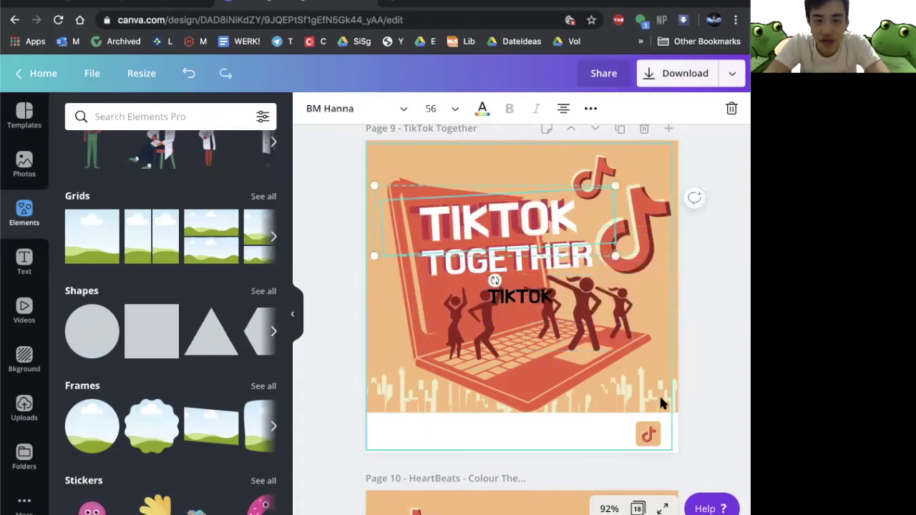
- Undo the remaining footer edits on page 9, including the pasted text, small TikTok icon, laptop and skyline moves, and the bottom band, then deselect everything
key("ctrl+z")
key("ctrl+z")
key("ctrl+z")
key("ctrl+z")
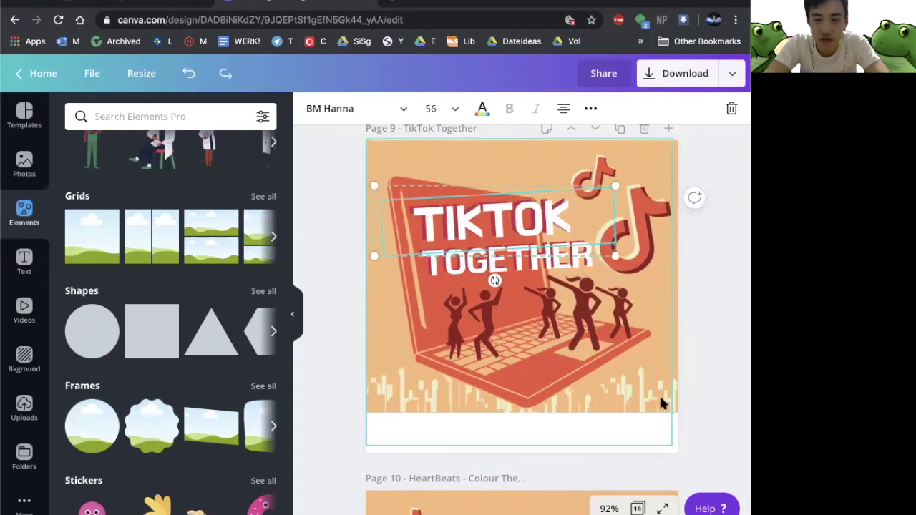
key("ctrl+z")
key("ctrl+z")
key("ctrl+z")
key("ctrl+z")
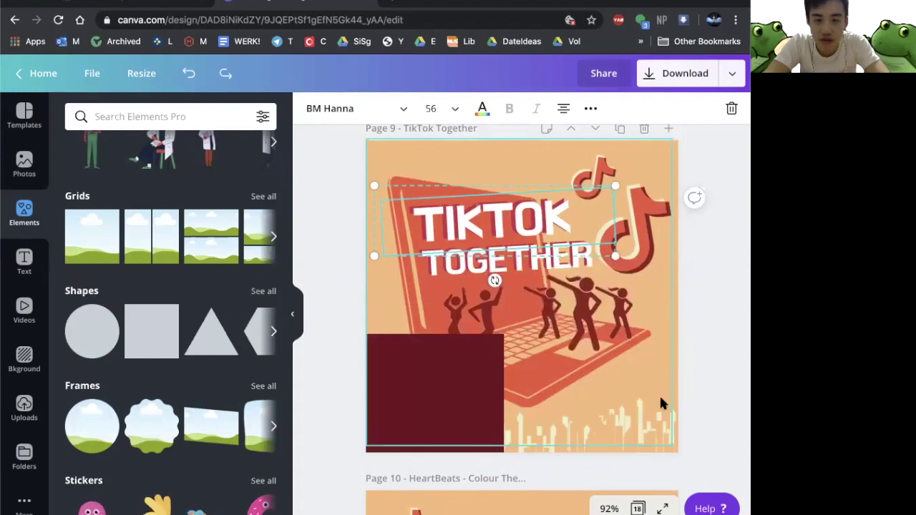
left_click(707, 390)
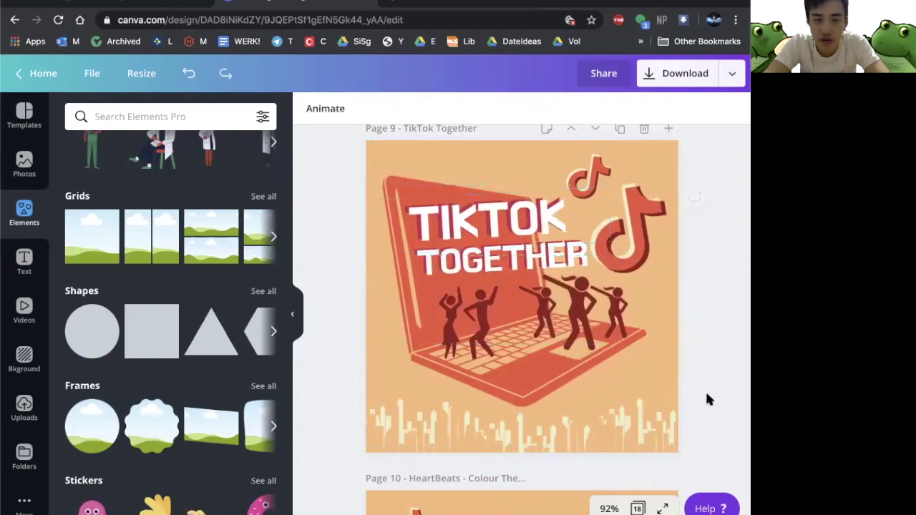